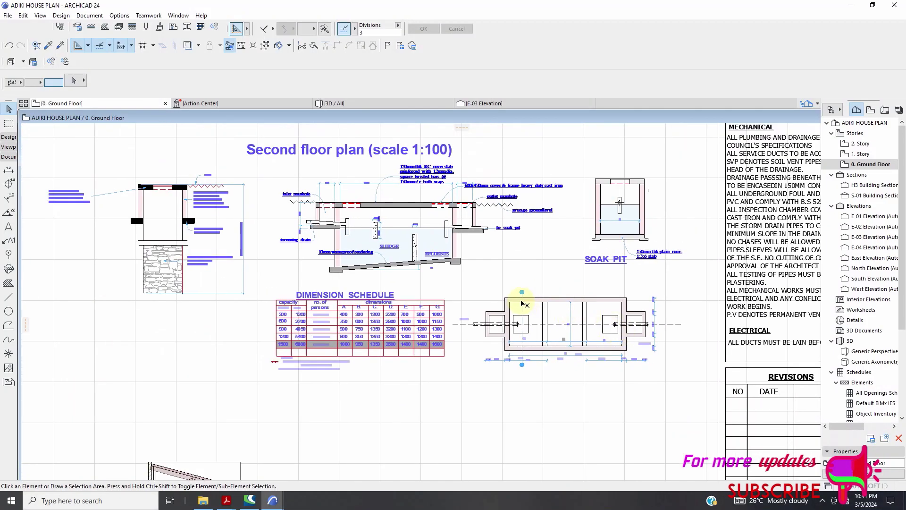
Zoom in on the septic tank layout and back out to survey the sheet
scroll(523, 303, "down", 2)
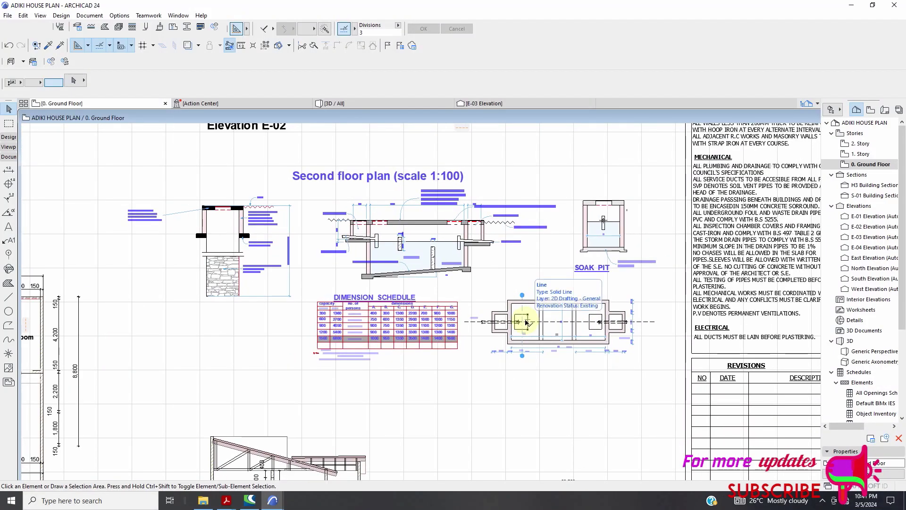
scroll(377, 313, "down", 1)
scroll(252, 259, "up", 1)
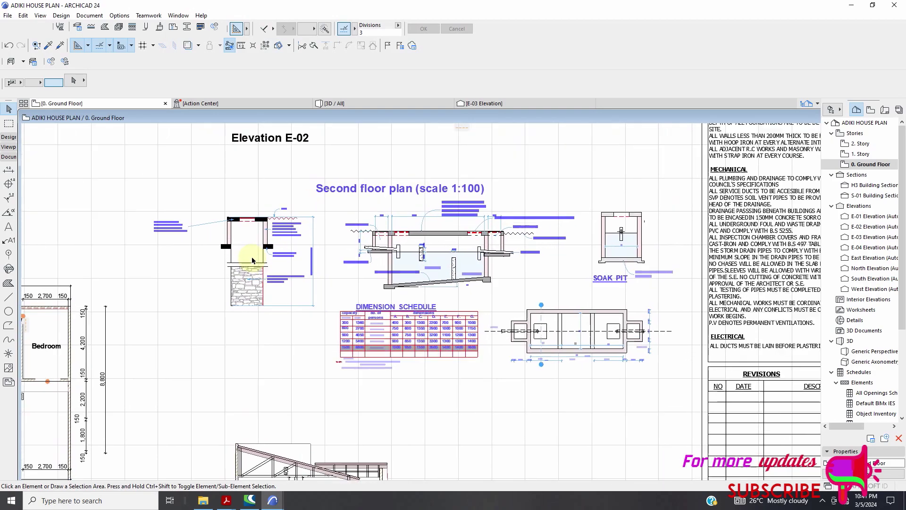
scroll(255, 258, "up", 3)
scroll(269, 259, "down", 2)
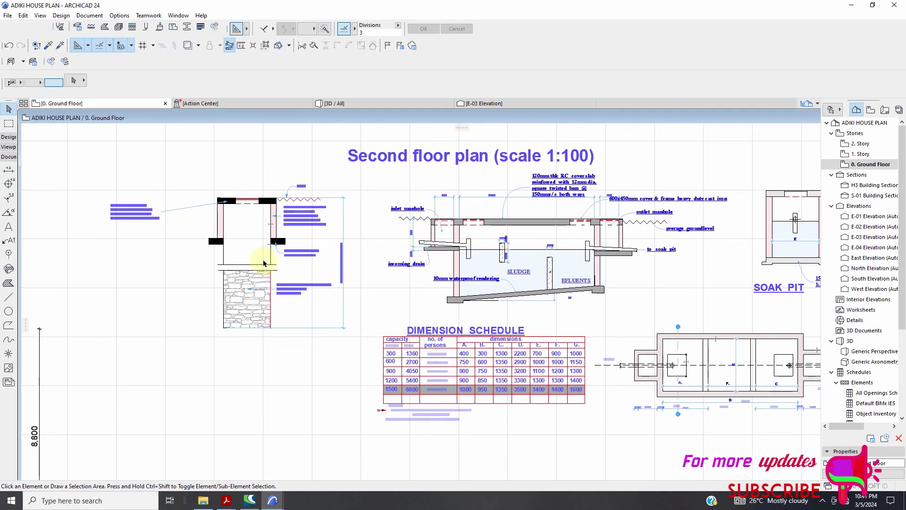
scroll(262, 264, "down", 1)
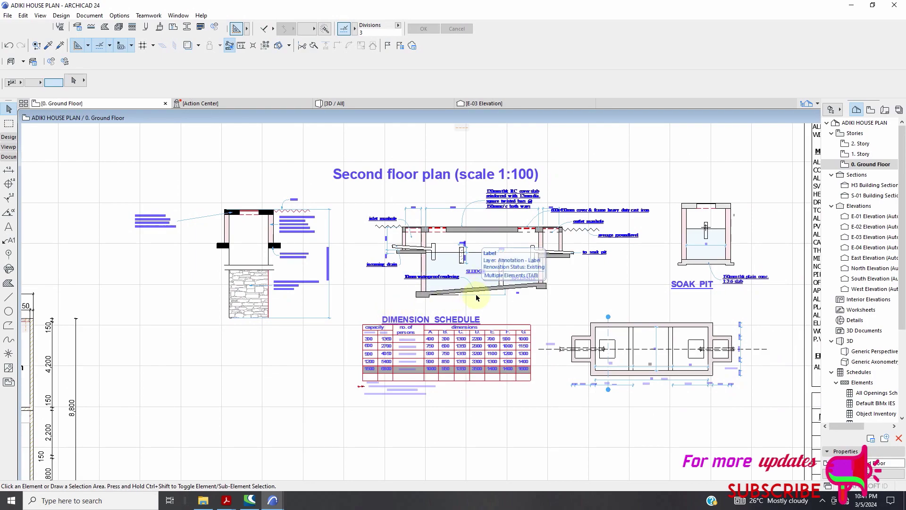
scroll(412, 238, "up", 2)
scroll(426, 284, "down", 5)
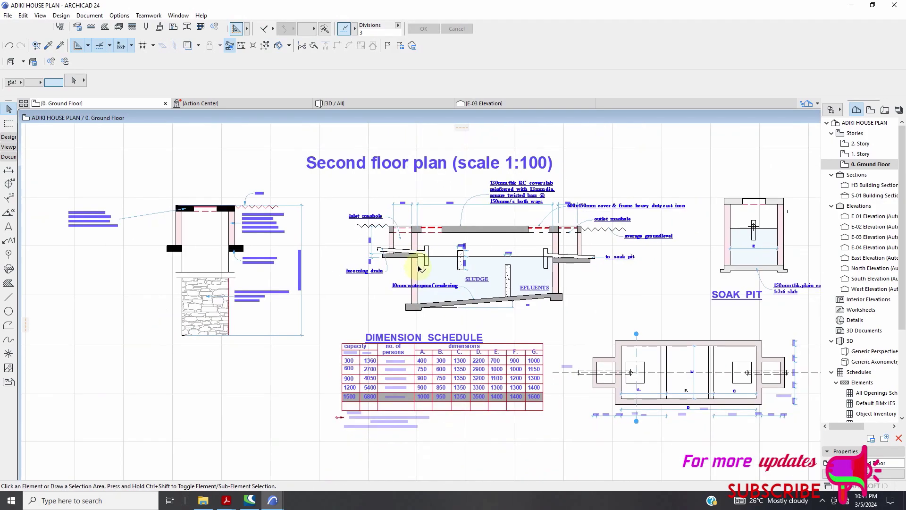
scroll(503, 279, "down", 2)
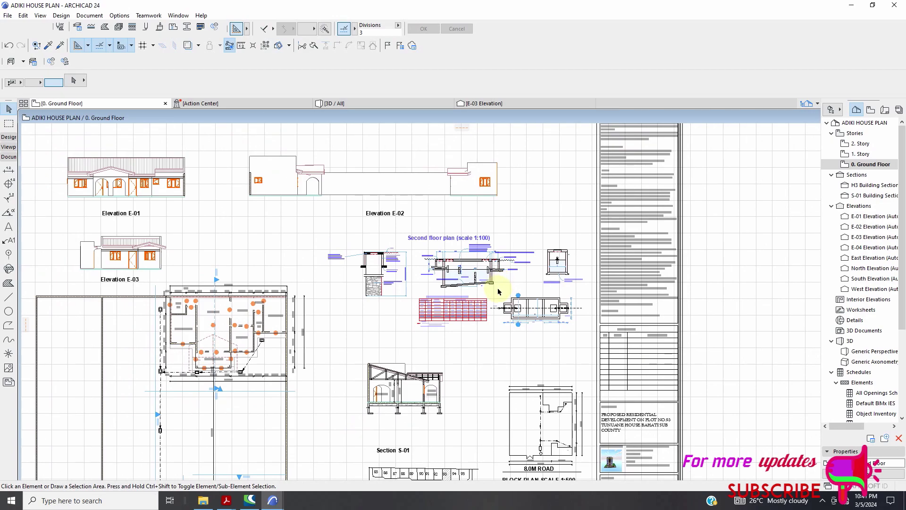
scroll(495, 291, "up", 5)
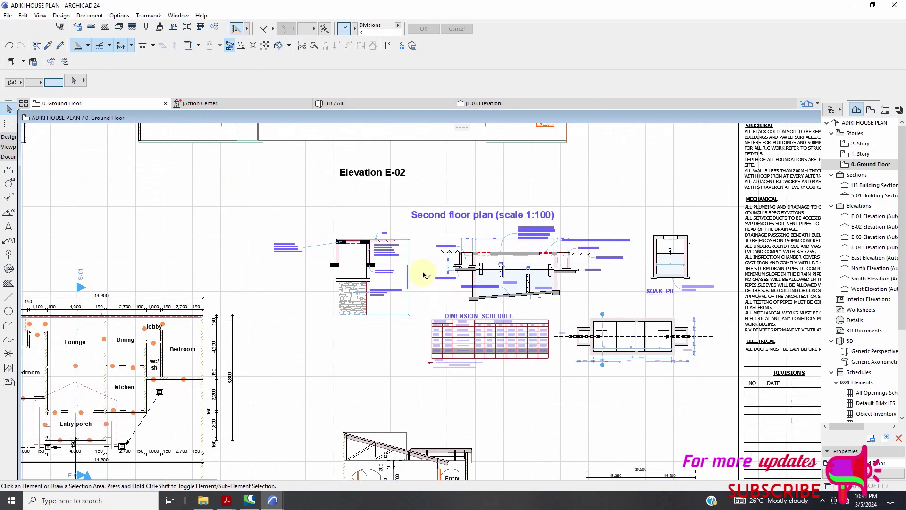
scroll(365, 255, "up", 3)
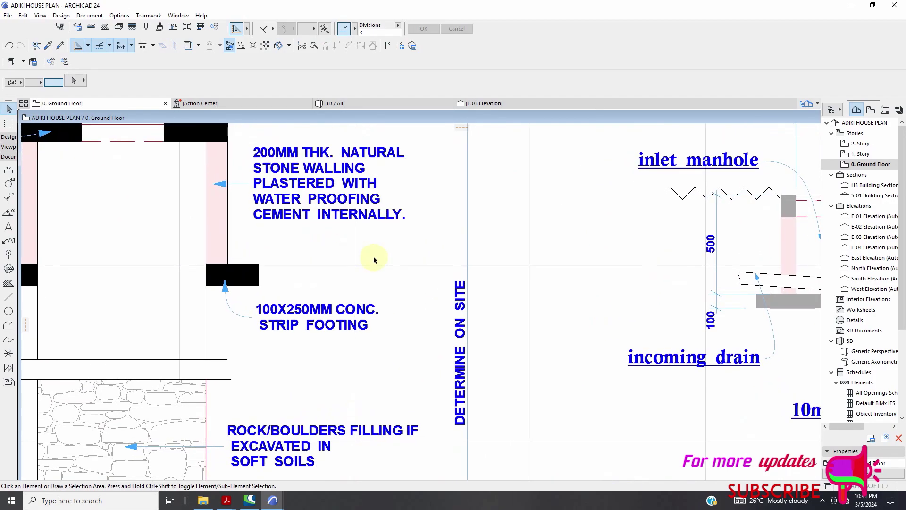
scroll(374, 256, "down", 3)
scroll(398, 259, "up", 1)
scroll(371, 267, "down", 2)
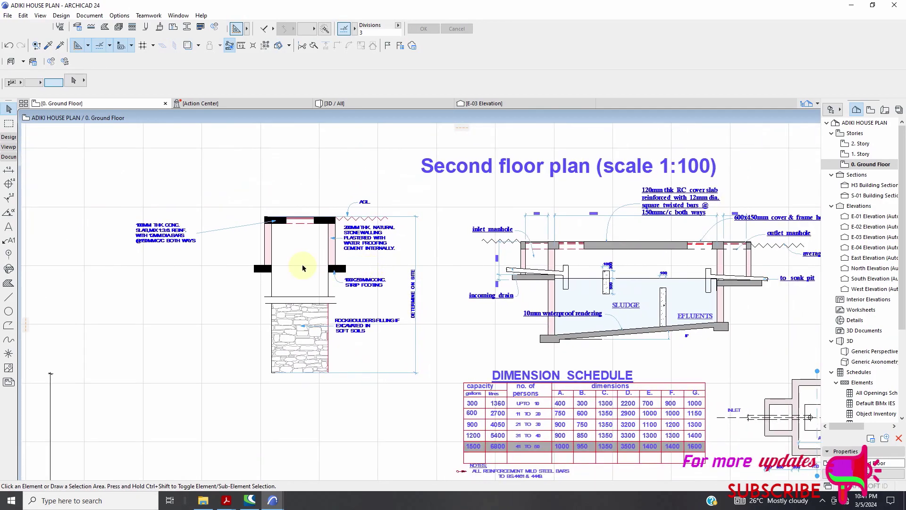
scroll(289, 262, "down", 3)
scroll(218, 252, "up", 3)
scroll(330, 236, "down", 6)
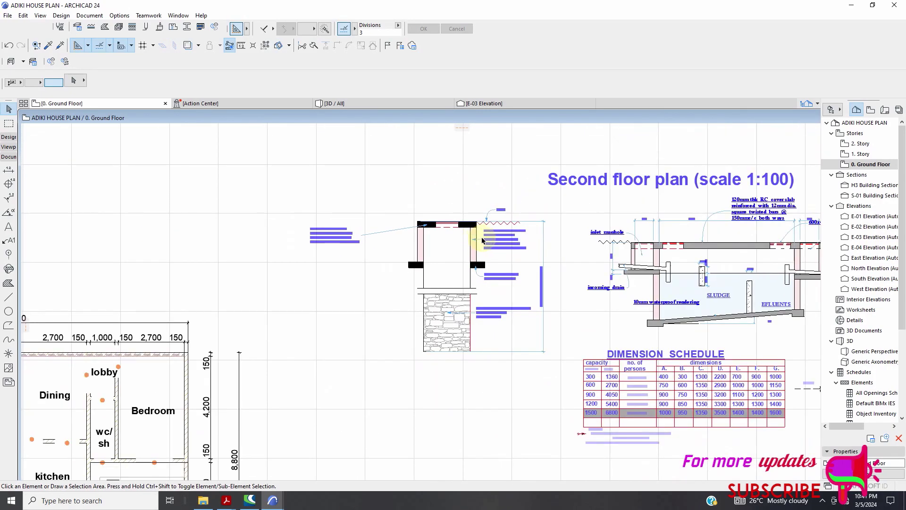
scroll(455, 224, "up", 1)
scroll(436, 223, "down", 4)
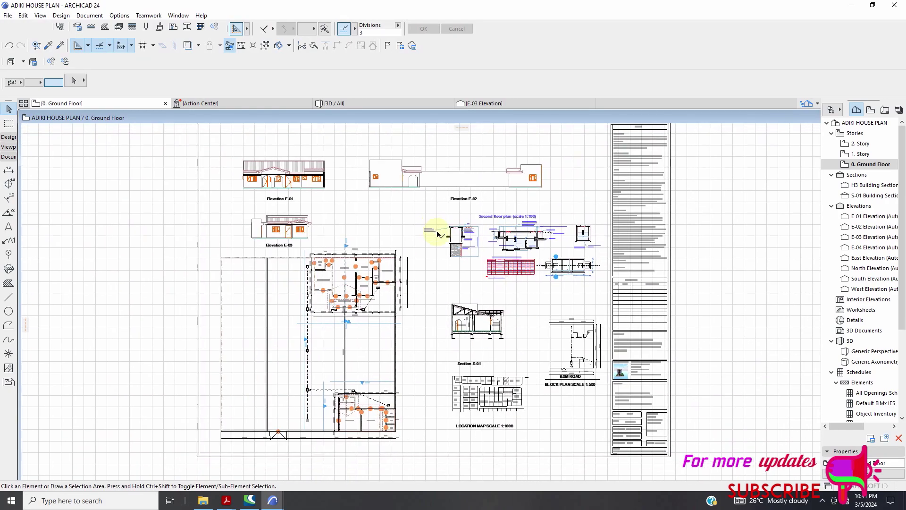
scroll(430, 228, "up", 6)
scroll(486, 259, "down", 3)
scroll(507, 265, "up", 4)
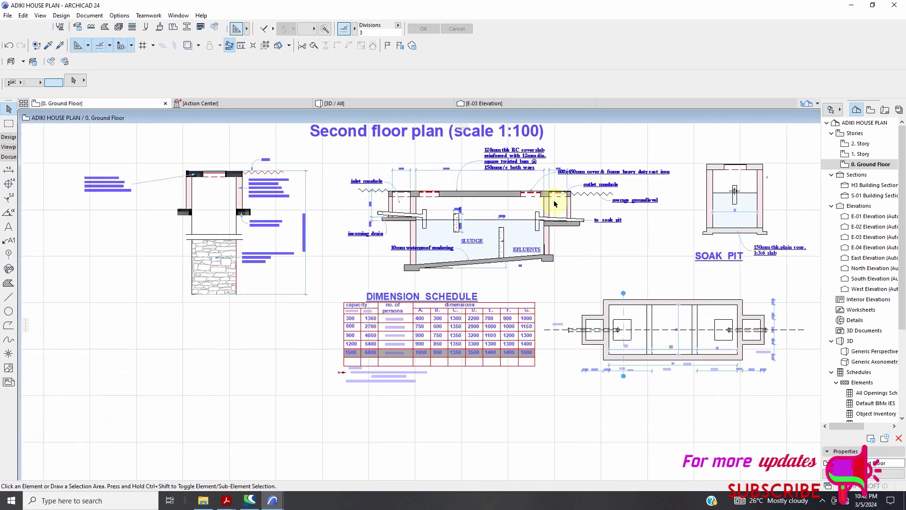
scroll(508, 264, "down", 2)
scroll(554, 205, "up", 4)
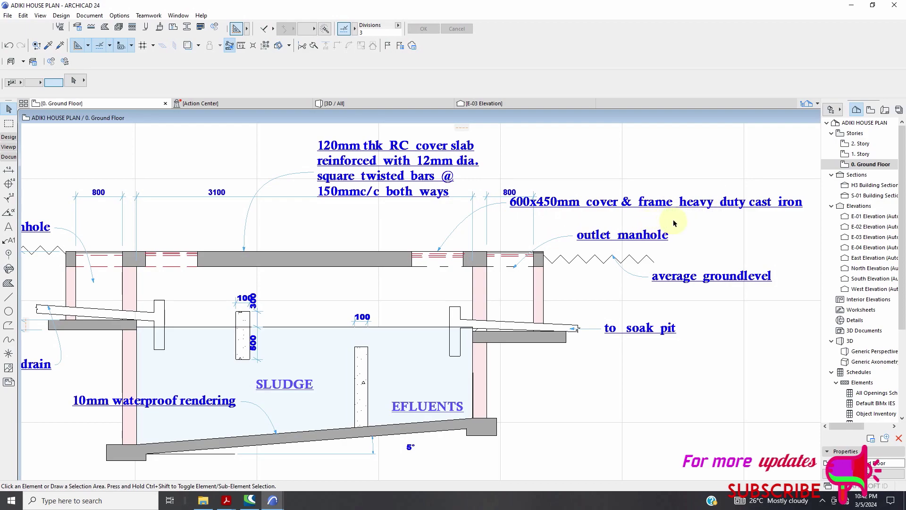
Zoom toward the septic details table below the soak pit section
scroll(745, 225, "down", 1)
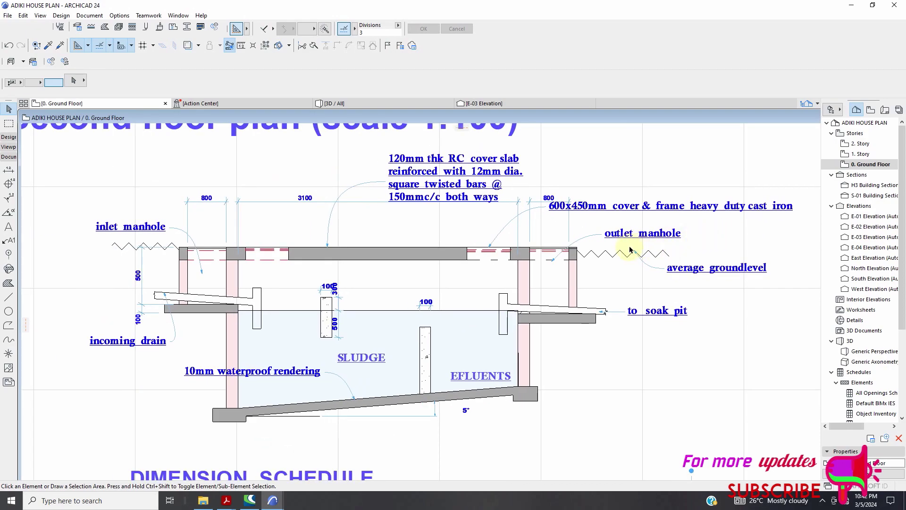
scroll(655, 241, "down", 2)
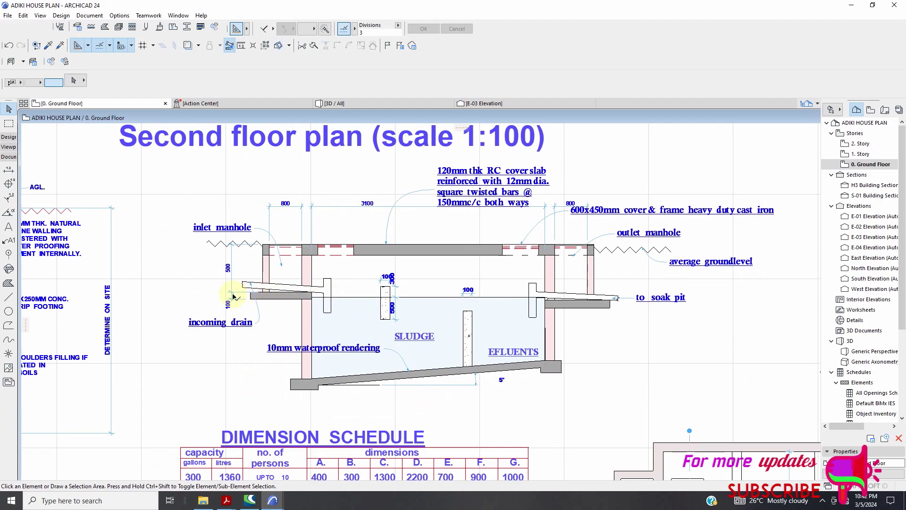
scroll(216, 287, "up", 2)
scroll(349, 288, "up", 1)
scroll(349, 290, "down", 2)
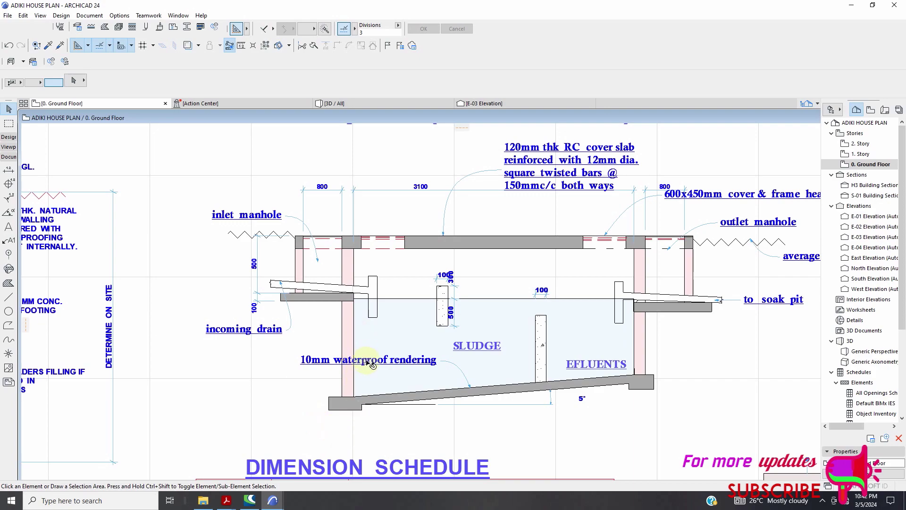
scroll(500, 349, "up", 2)
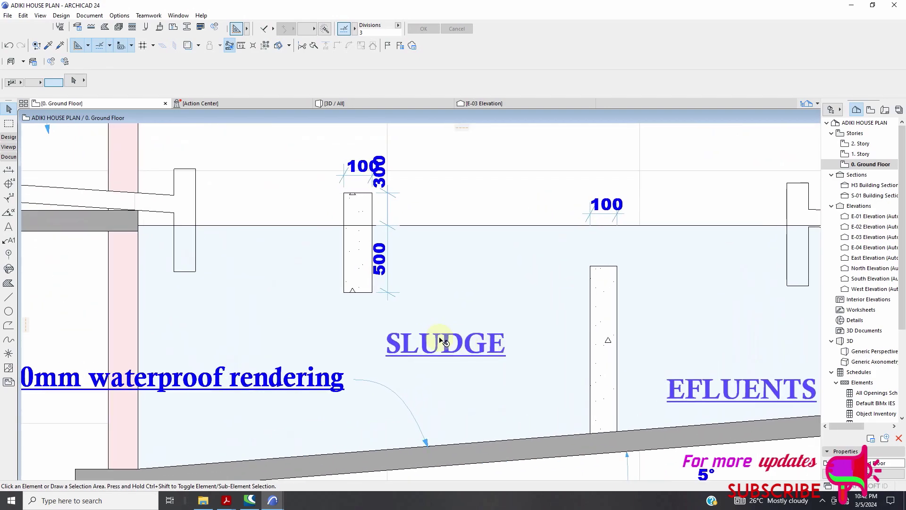
scroll(443, 342, "down", 3)
scroll(589, 363, "up", 1)
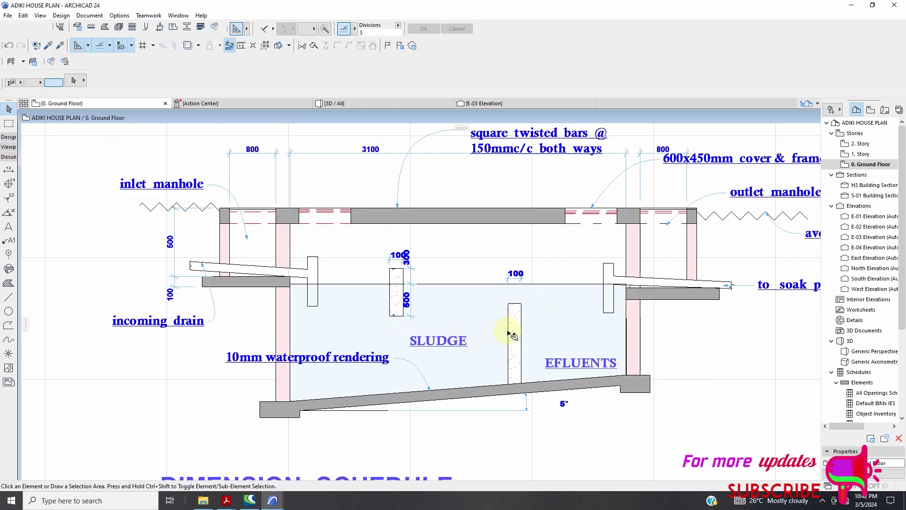
scroll(467, 265, "down", 3)
scroll(613, 304, "up", 3)
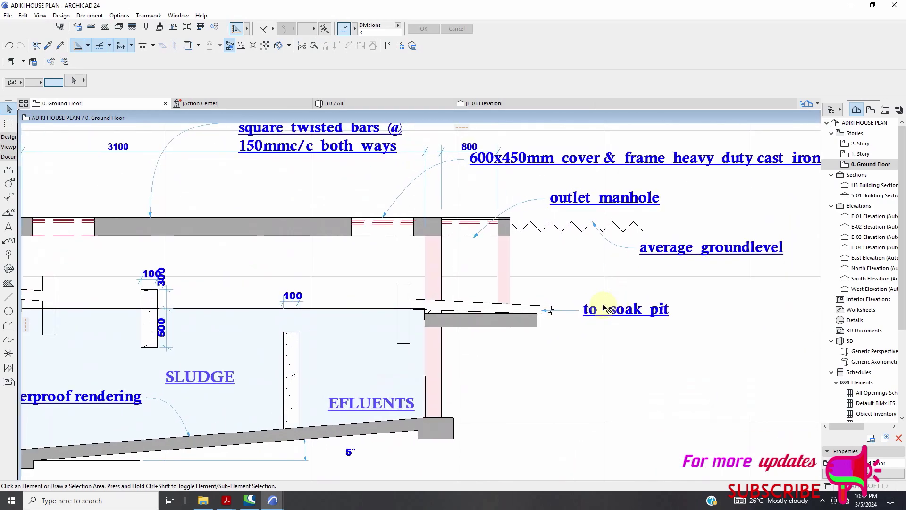
scroll(594, 314, "up", 2)
scroll(554, 316, "down", 4)
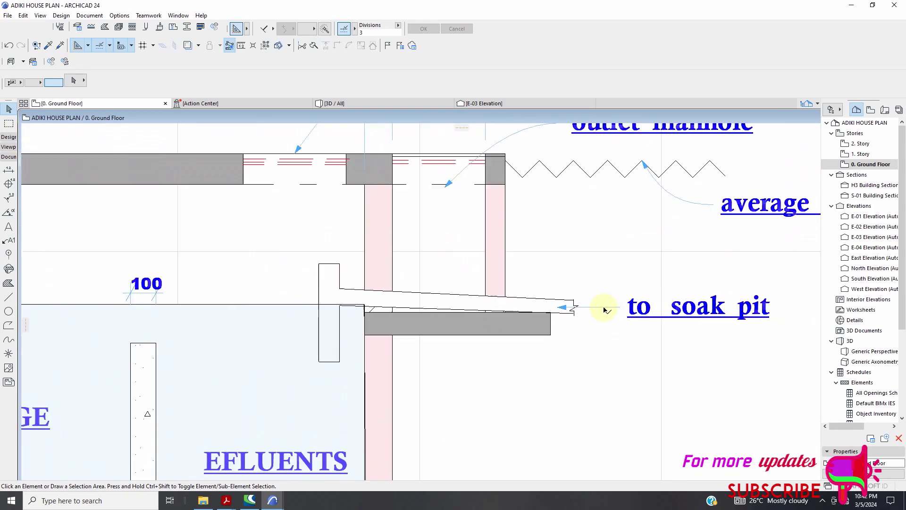
scroll(584, 310, "down", 1)
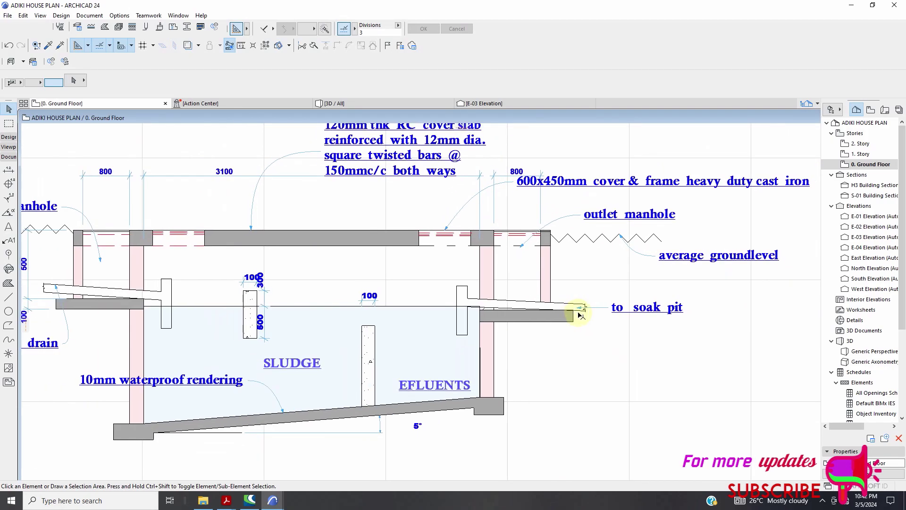
scroll(584, 310, "down", 1)
scroll(519, 293, "down", 3)
scroll(435, 422, "down", 1)
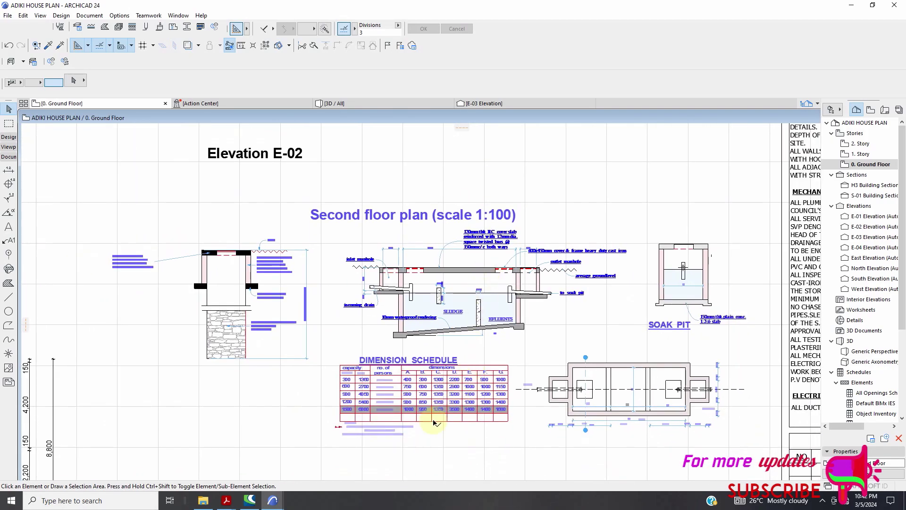
scroll(373, 401, "up", 5)
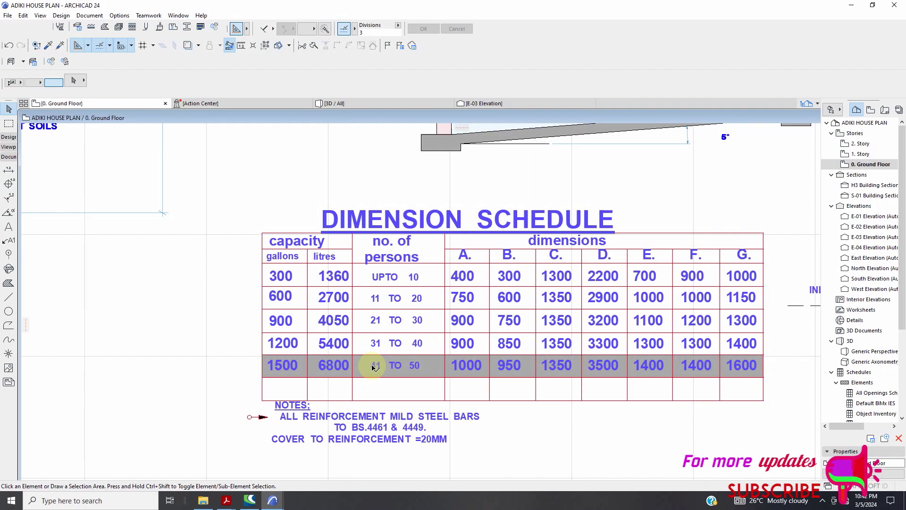
Open the 41 TO 50 persons entry and zoom to examine the population table closely
double_click(373, 366)
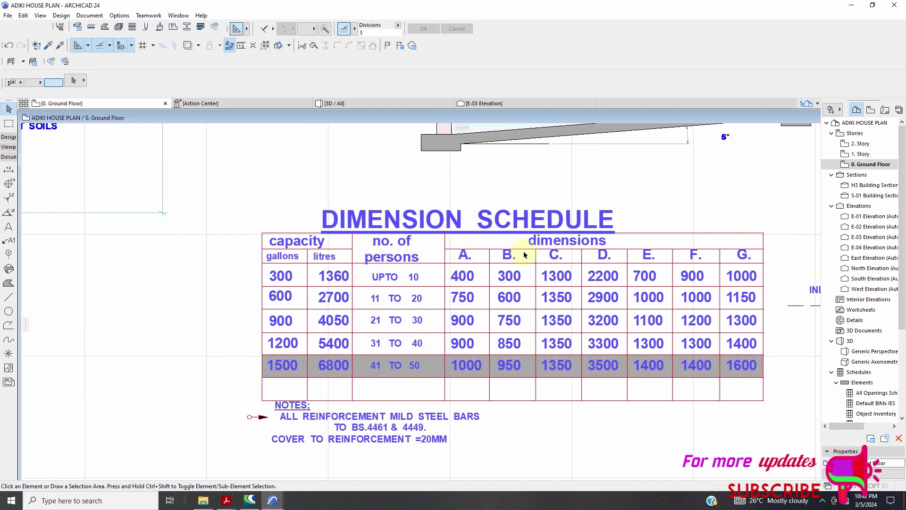
scroll(446, 245, "up", 3)
scroll(397, 261, "down", 1)
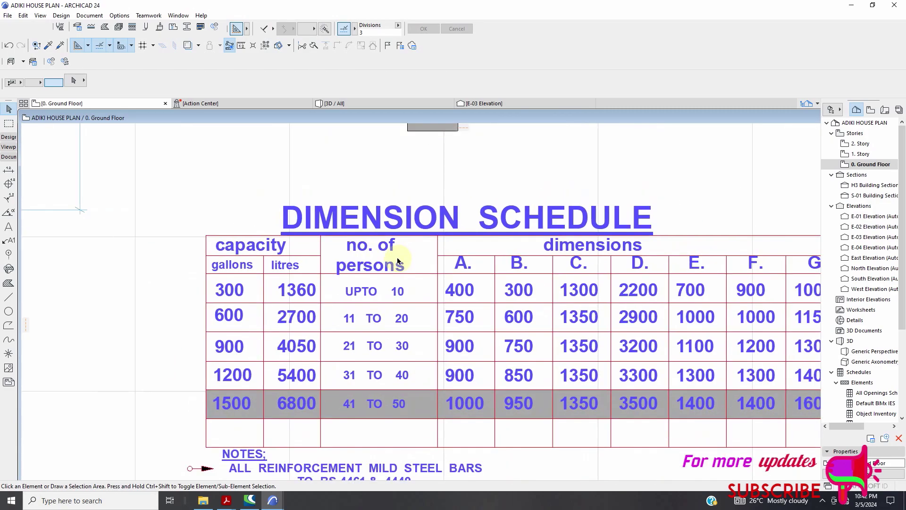
scroll(397, 261, "down", 1)
scroll(395, 271, "down", 2)
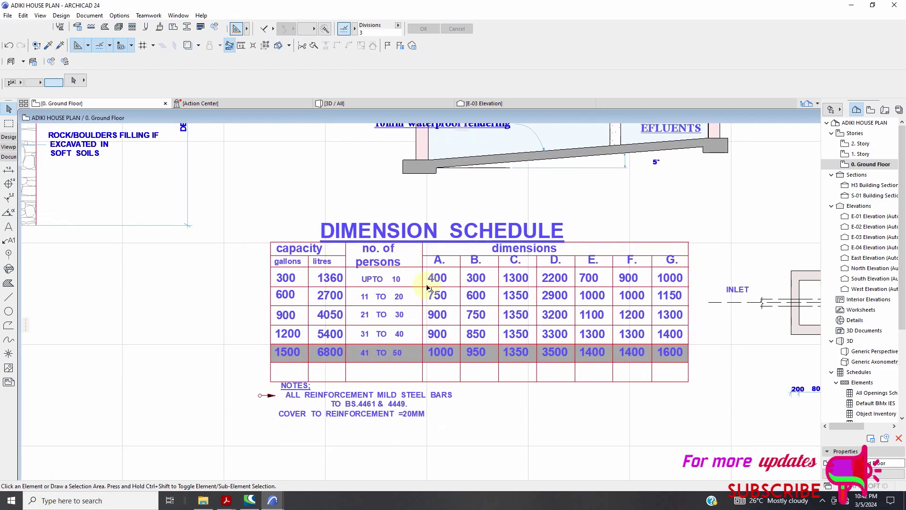
scroll(515, 302, "down", 10)
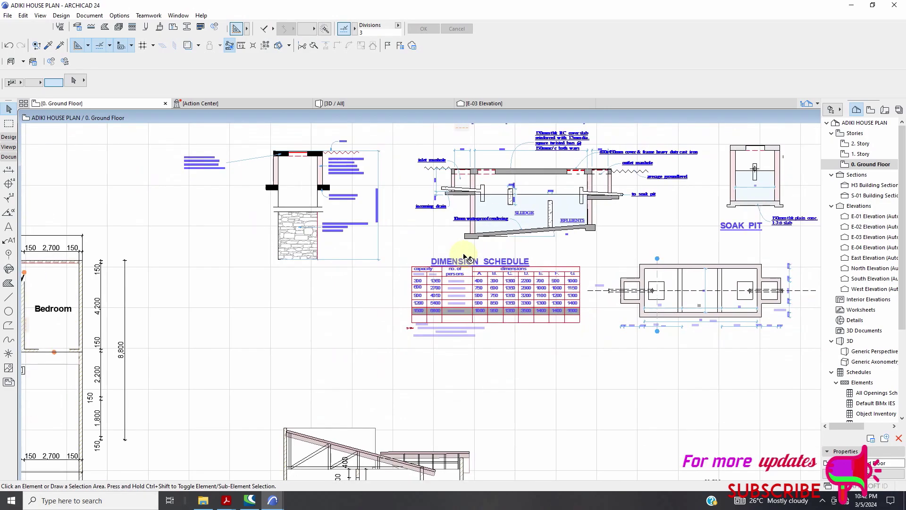
scroll(431, 261, "down", 5)
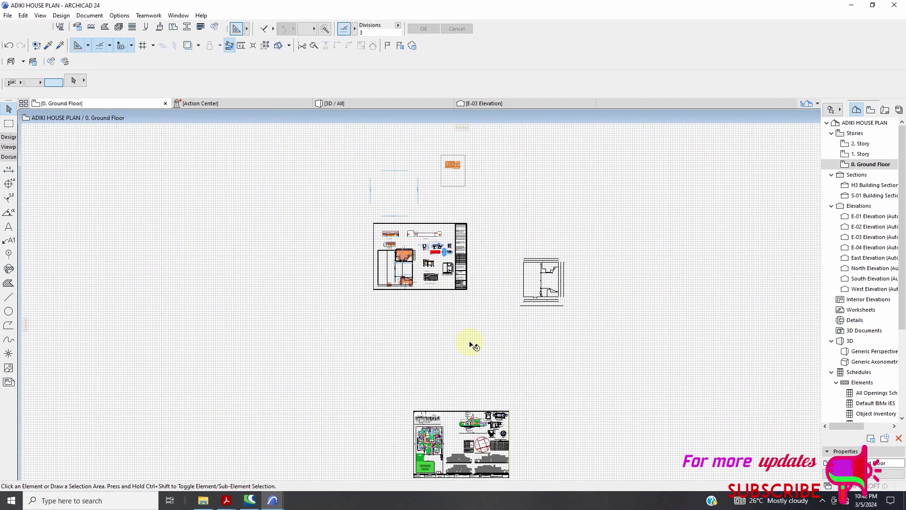
scroll(458, 330, "up", 12)
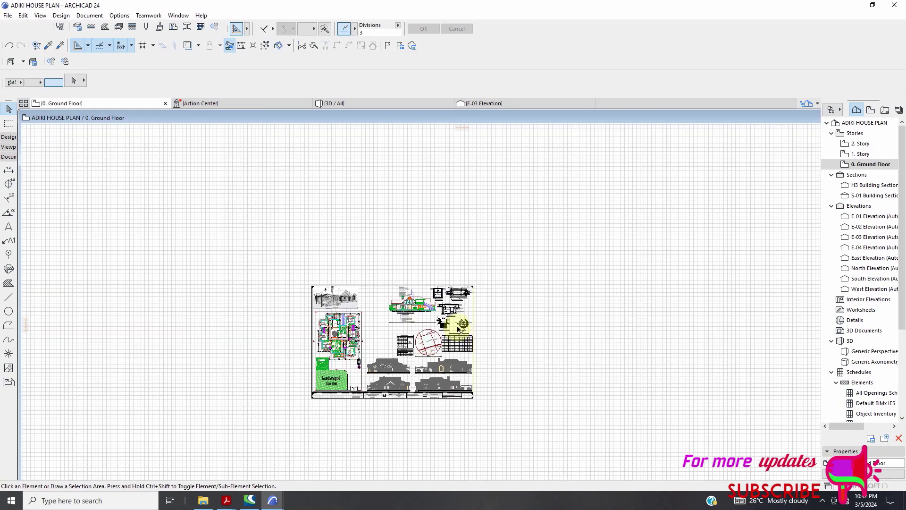
scroll(430, 237, "down", 5)
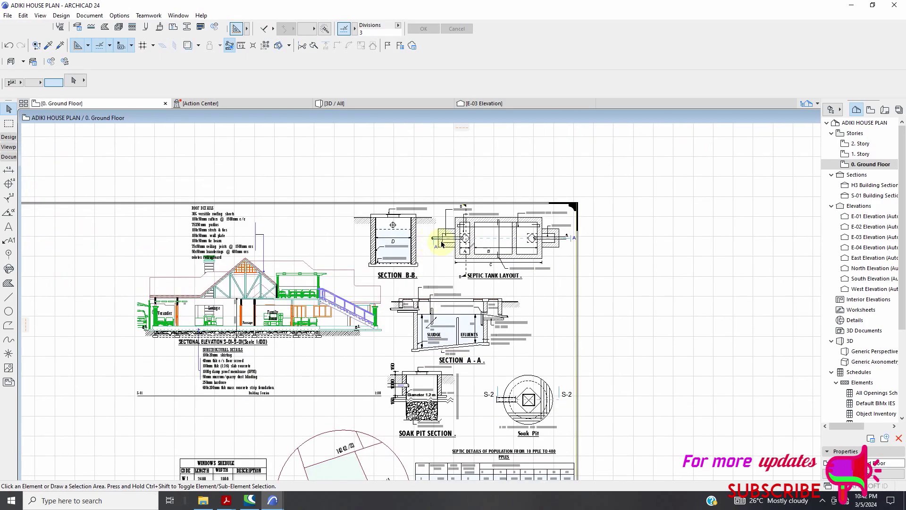
scroll(513, 228, "up", 10)
scroll(361, 280, "down", 7)
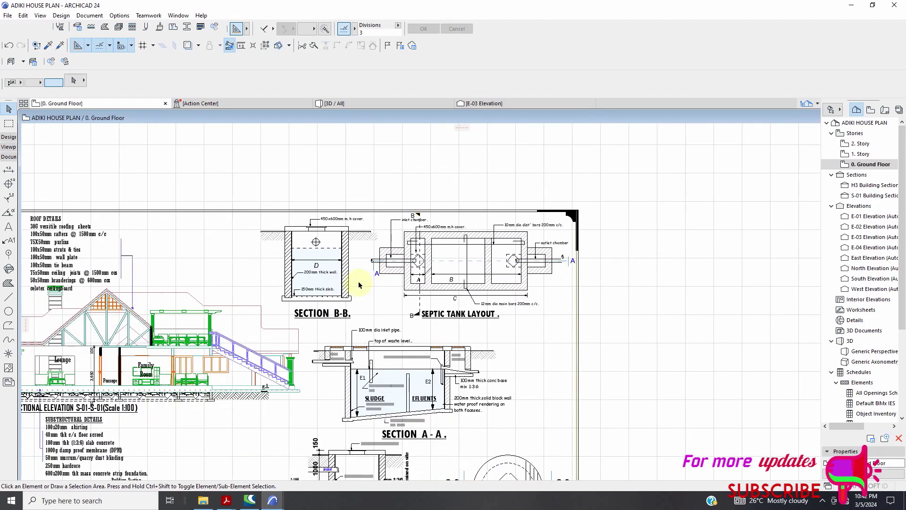
scroll(416, 263, "up", 6)
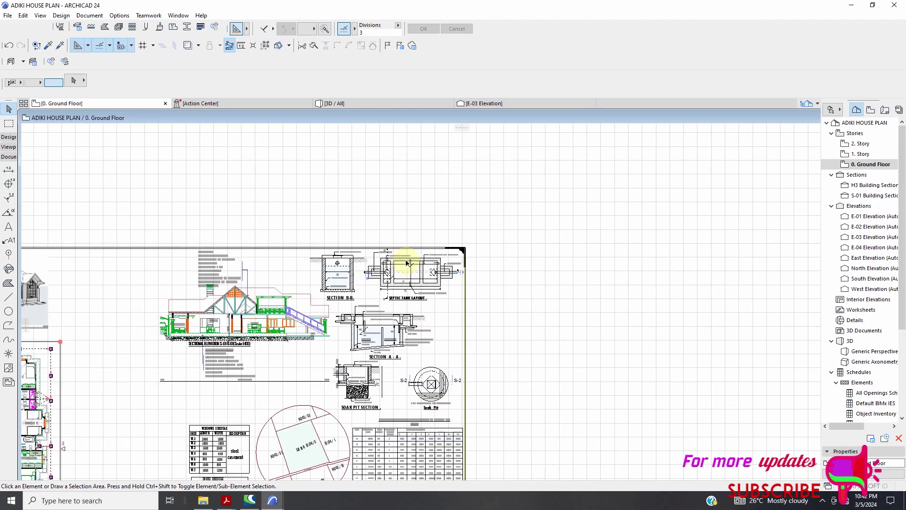
scroll(428, 262, "down", 6)
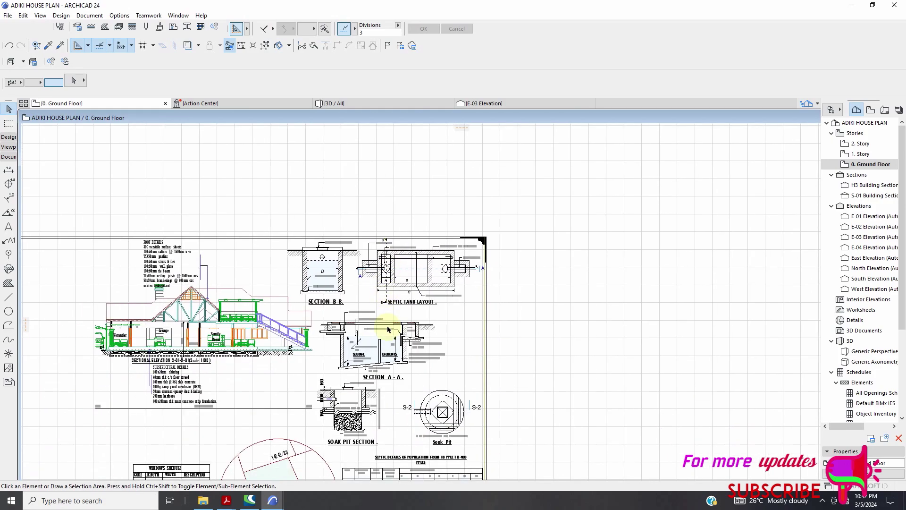
scroll(406, 418, "up", 8)
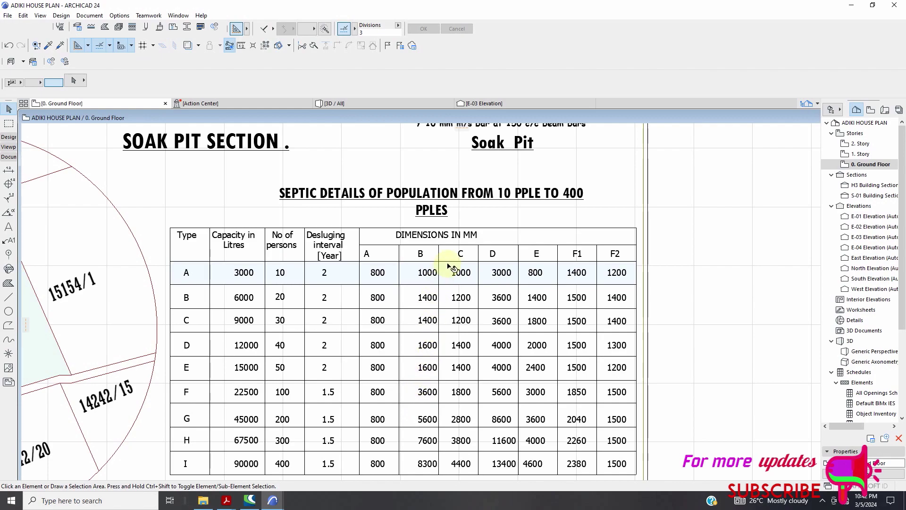
scroll(451, 269, "down", 1)
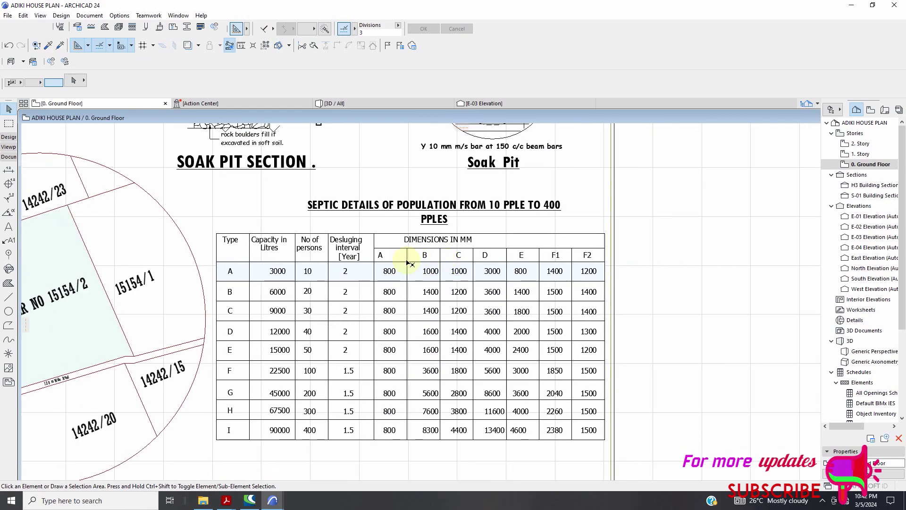
Draw a selection rectangle enclosing the whole septic details table and nearby drawing items
left_click(202, 189)
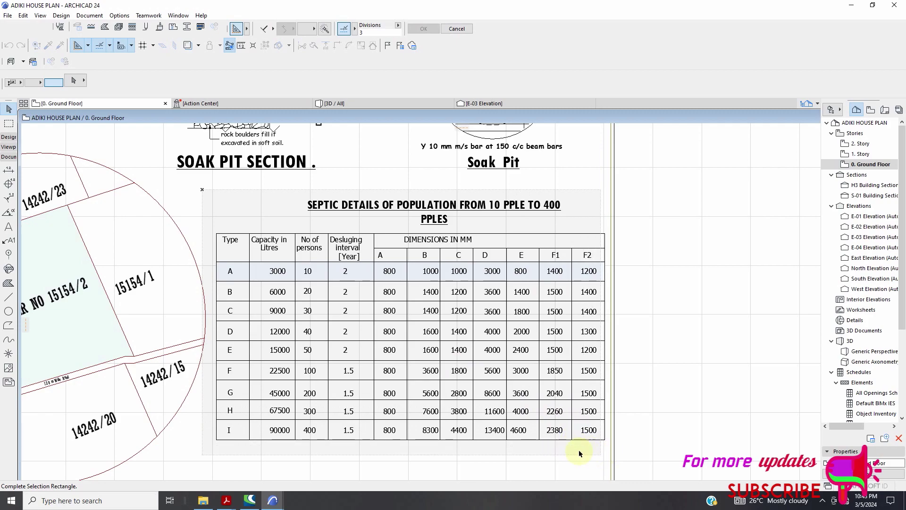
left_click(202, 223)
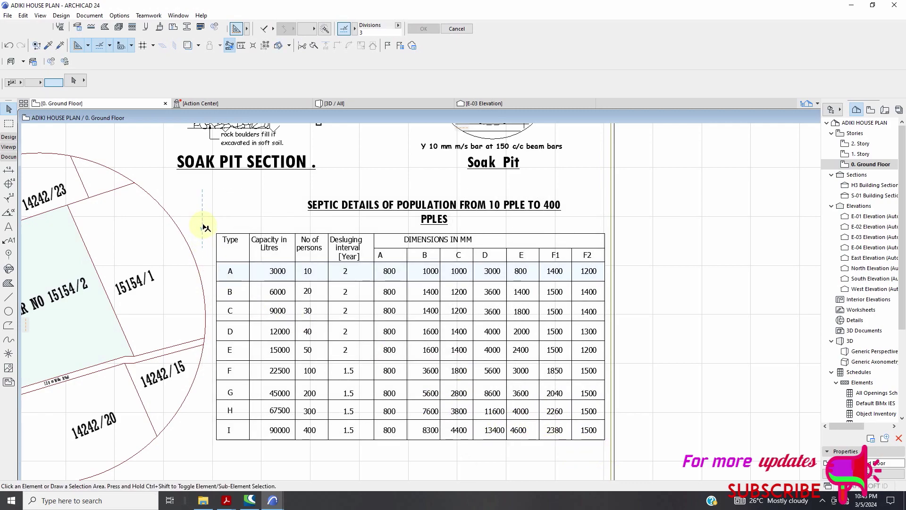
left_click(206, 186)
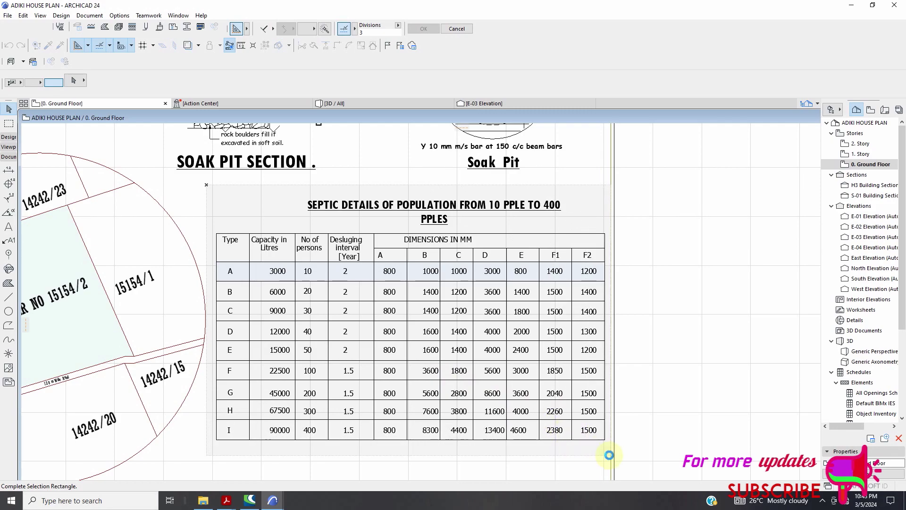
left_click(608, 456)
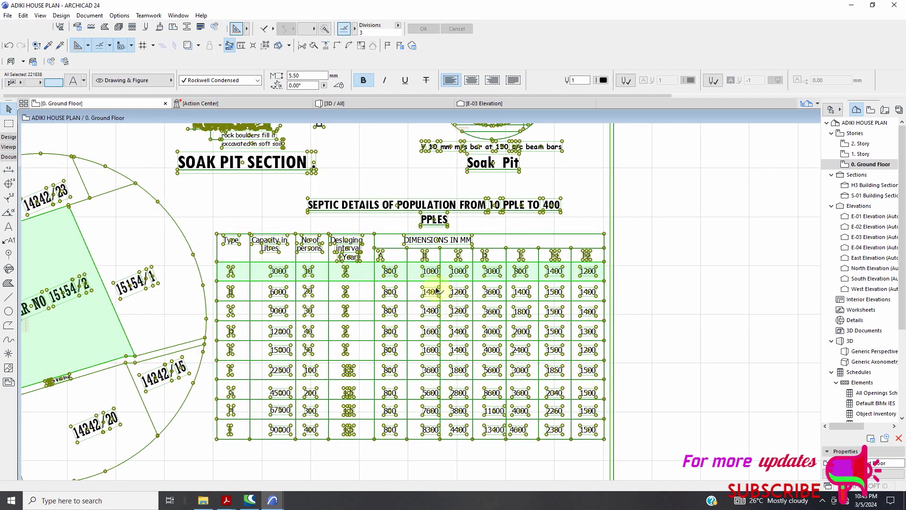
scroll(410, 283, "up", 2)
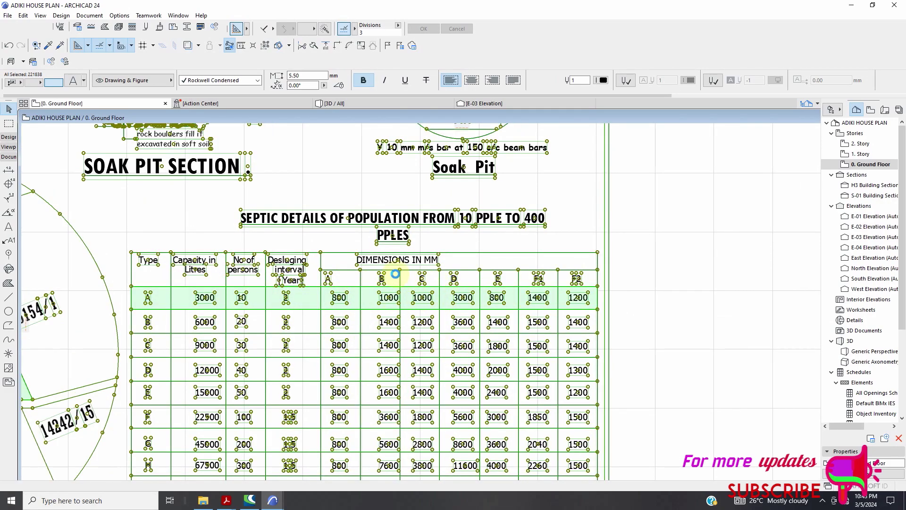
left_click(360, 274)
Clear the current selection and zoom in on the septic details table
left_click(462, 247)
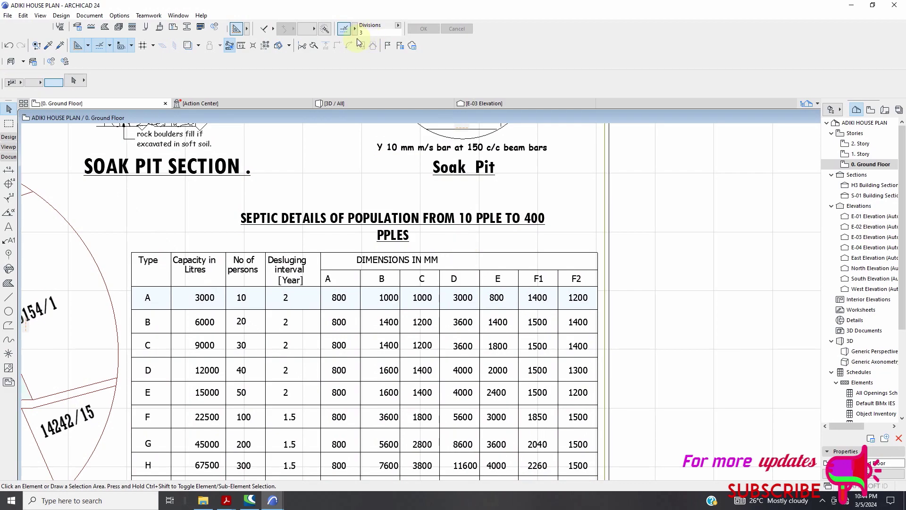
scroll(360, 231, "down", 2)
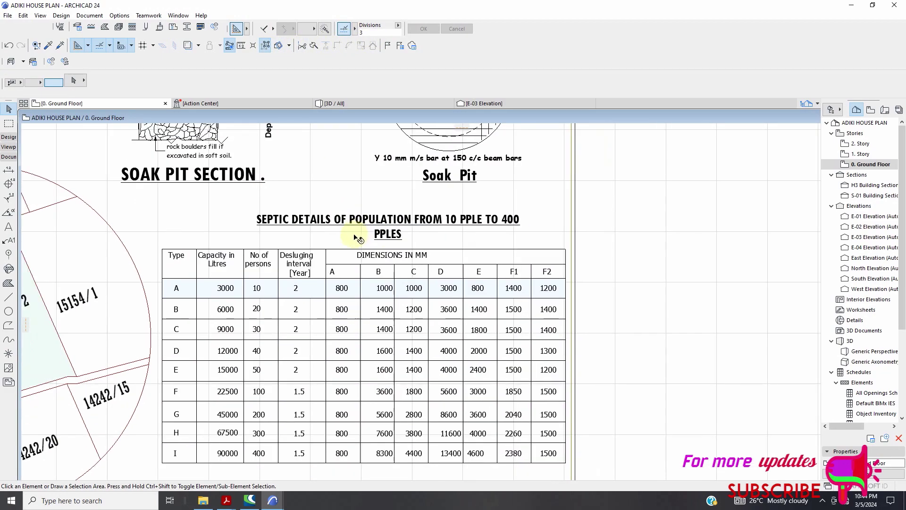
scroll(353, 286, "down", 5)
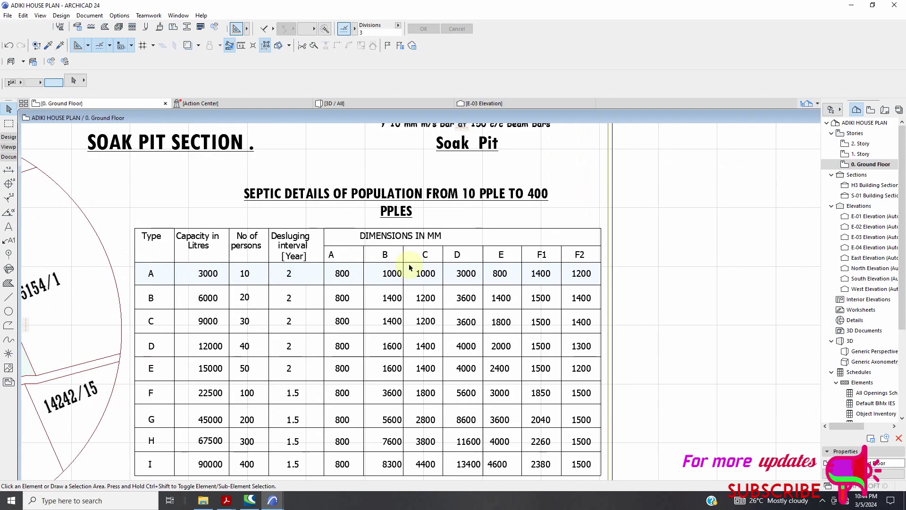
scroll(374, 315, "down", 2)
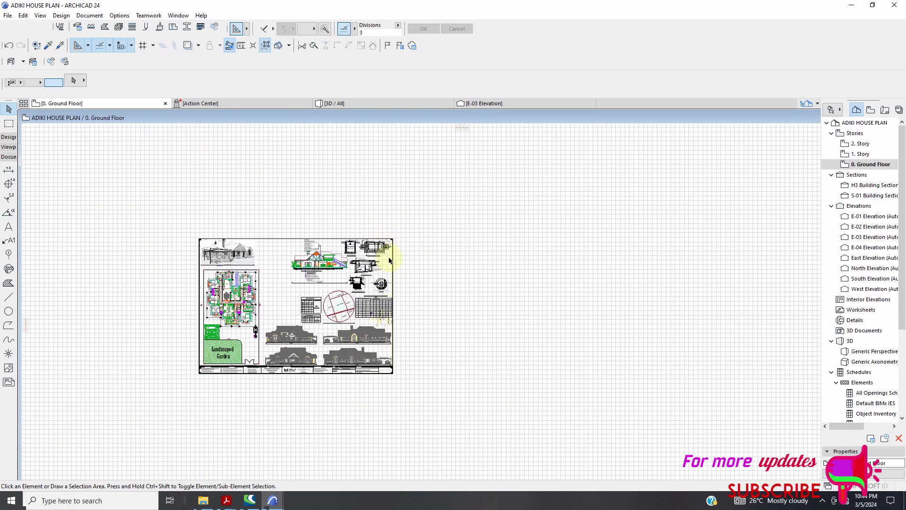
scroll(379, 317, "up", 7)
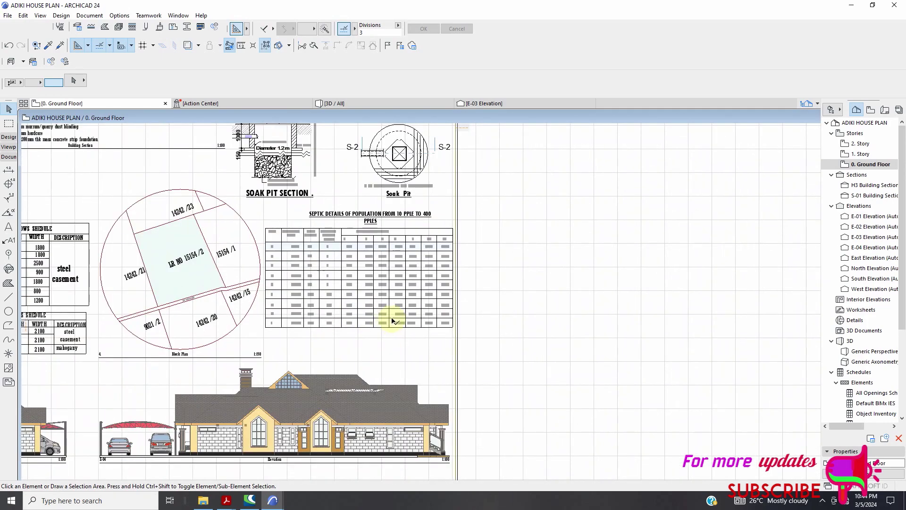
scroll(304, 243, "up", 1)
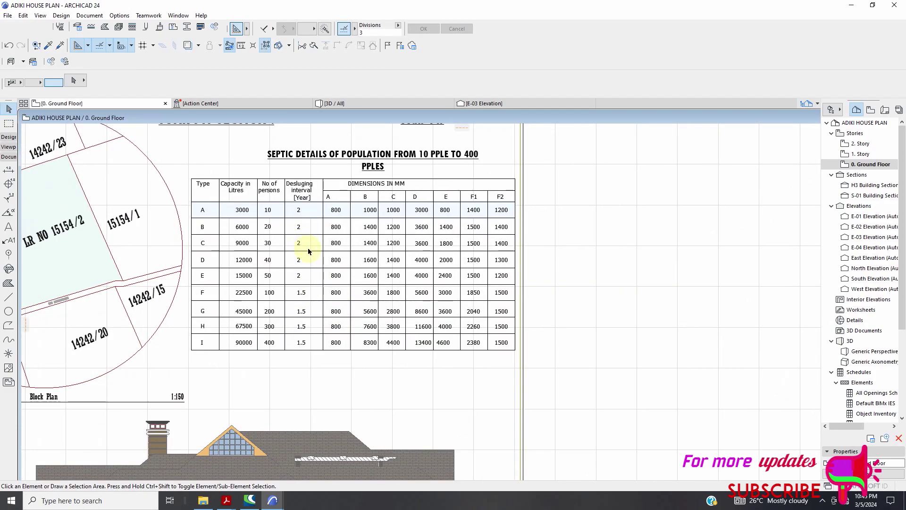
scroll(259, 217, "up", 3)
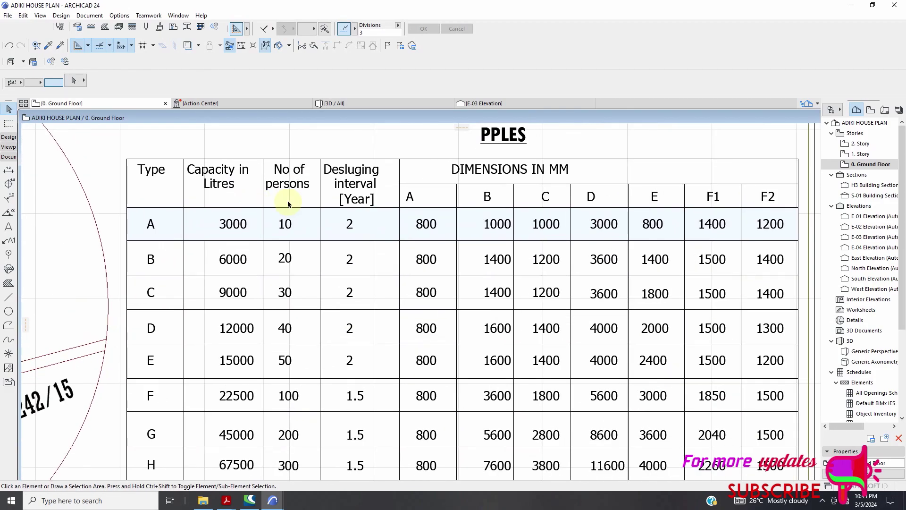
scroll(271, 199, "down", 2)
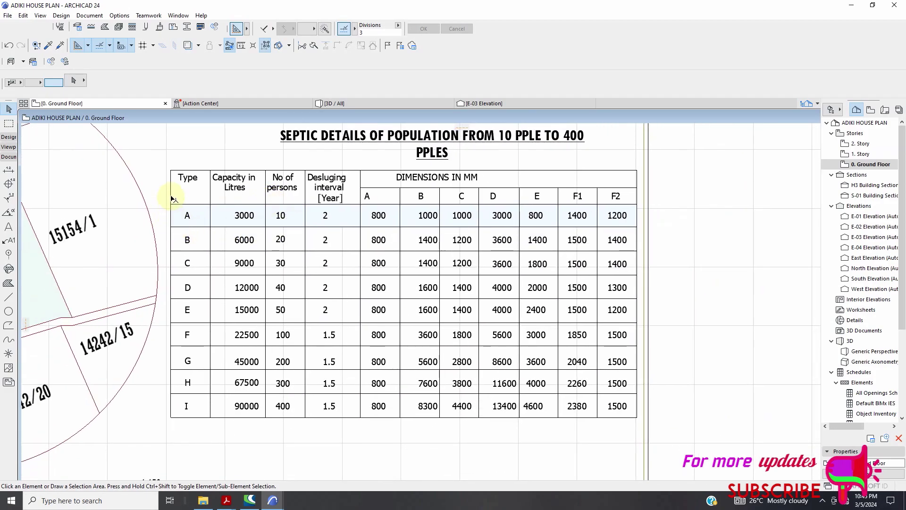
scroll(172, 198, "up", 2)
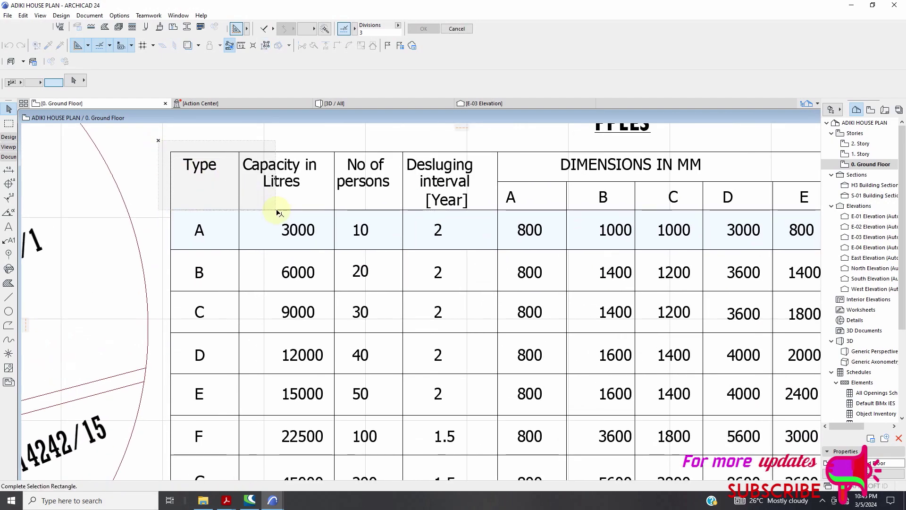
scroll(280, 217, "down", 2)
Drag a selection rectangle around just the septic table's elements
left_click(221, 180)
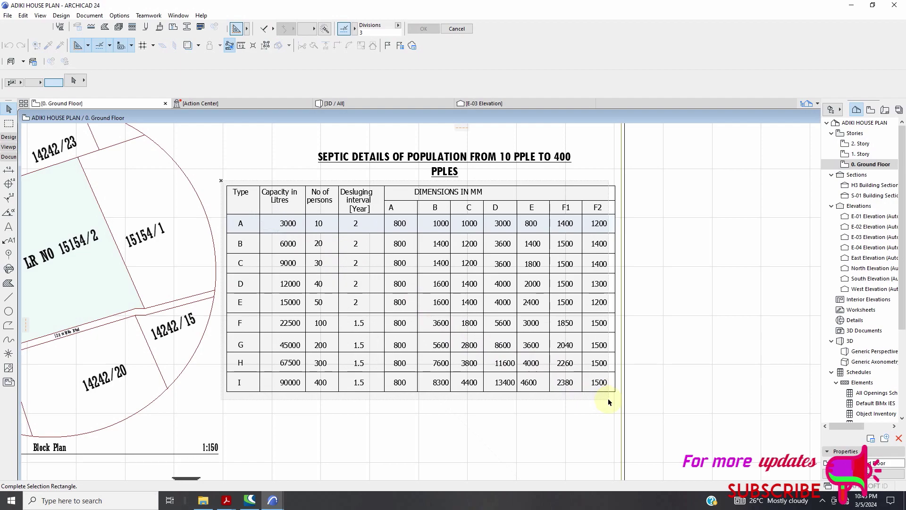
scroll(611, 408, "up", 2)
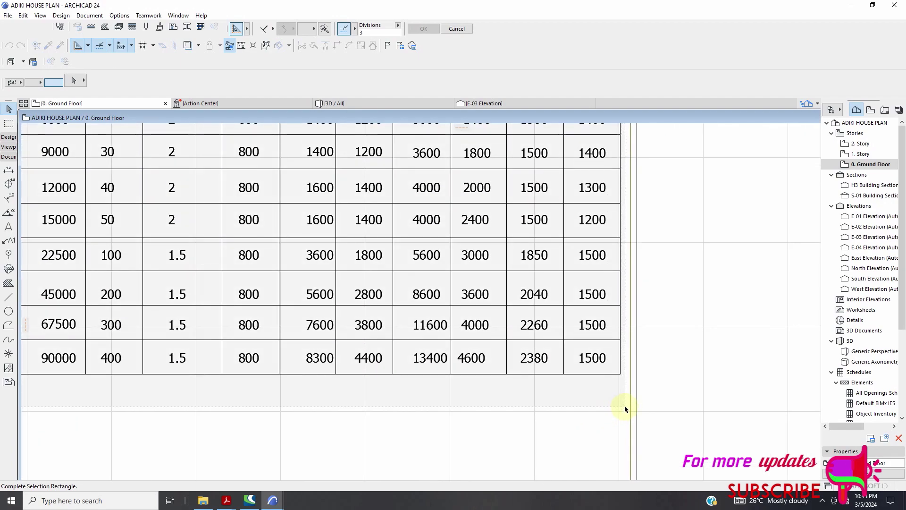
left_click(622, 407)
Drag a copy of the septic table from its corner to the right of the sheet
scroll(553, 400, "down", 3)
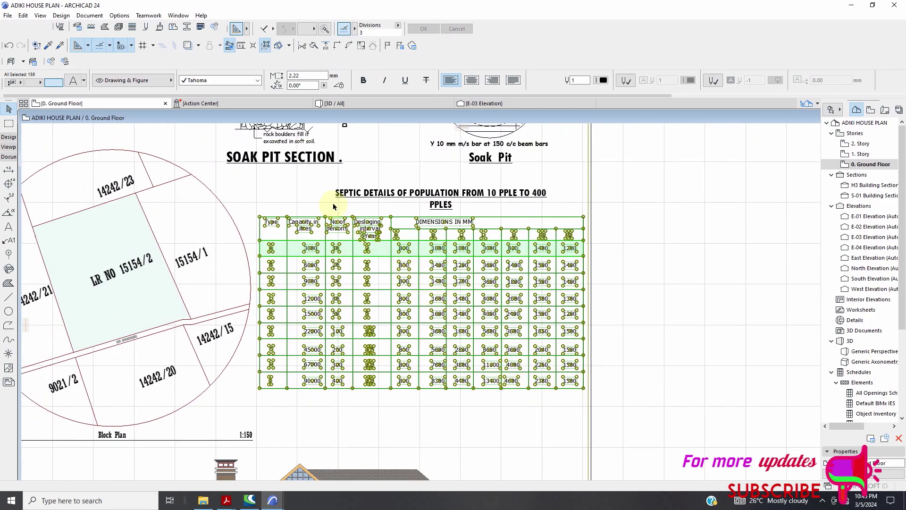
right_click(333, 204)
mouse_move(358, 286)
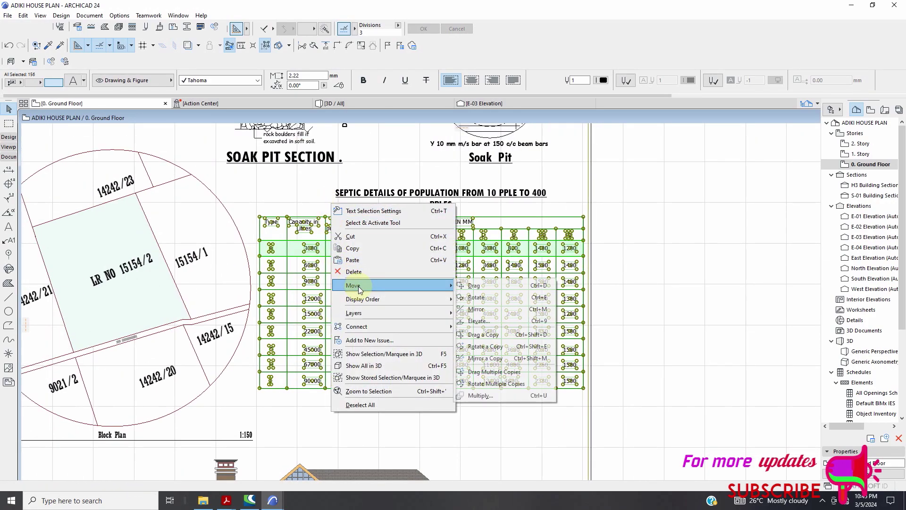
left_click(485, 334)
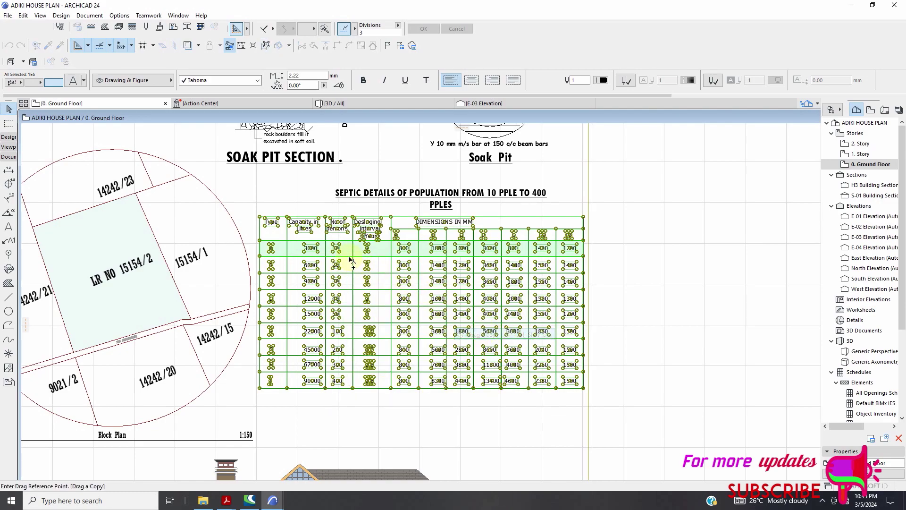
left_click(301, 207)
scroll(373, 352, "down", 3)
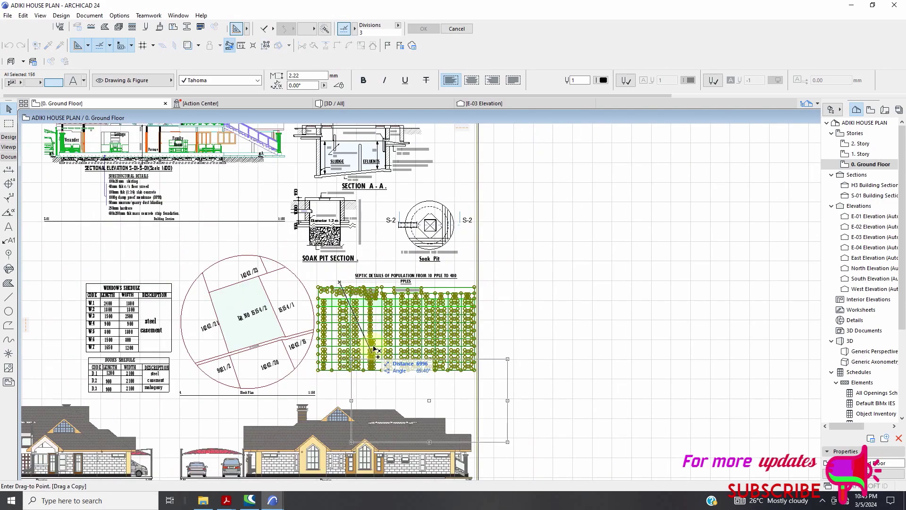
scroll(501, 245, "down", 1)
scroll(512, 198, "down", 1)
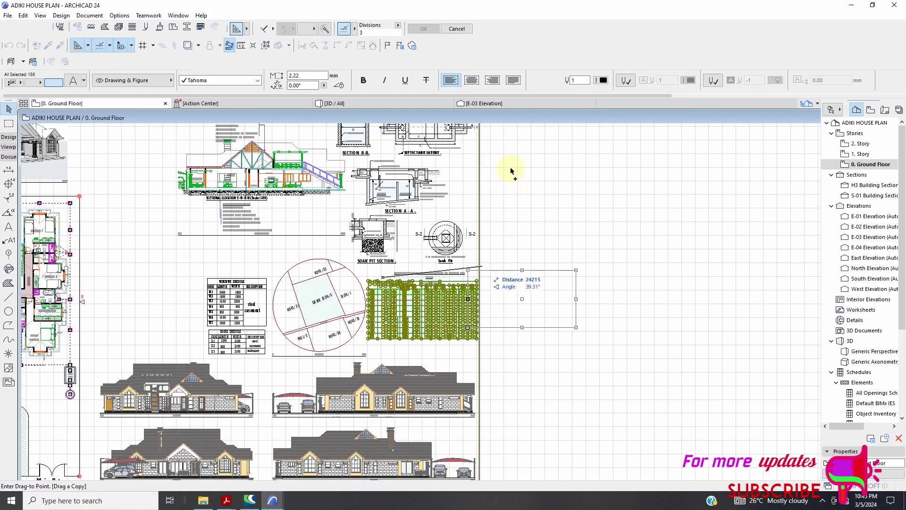
key("Escape")
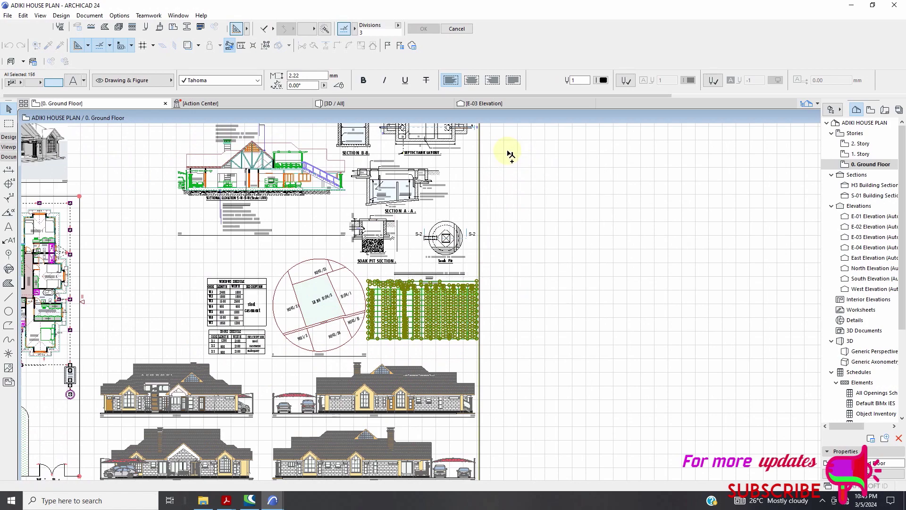
left_click(524, 257)
Move the copied table up and left beside the septic tank layout, then deselect it
scroll(533, 236, "down", 1)
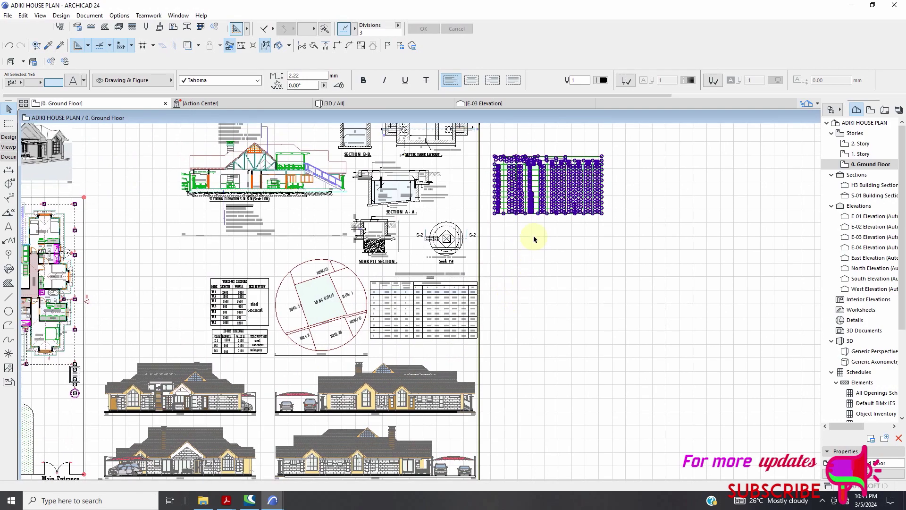
scroll(519, 186, "down", 1)
scroll(491, 178, "up", 3)
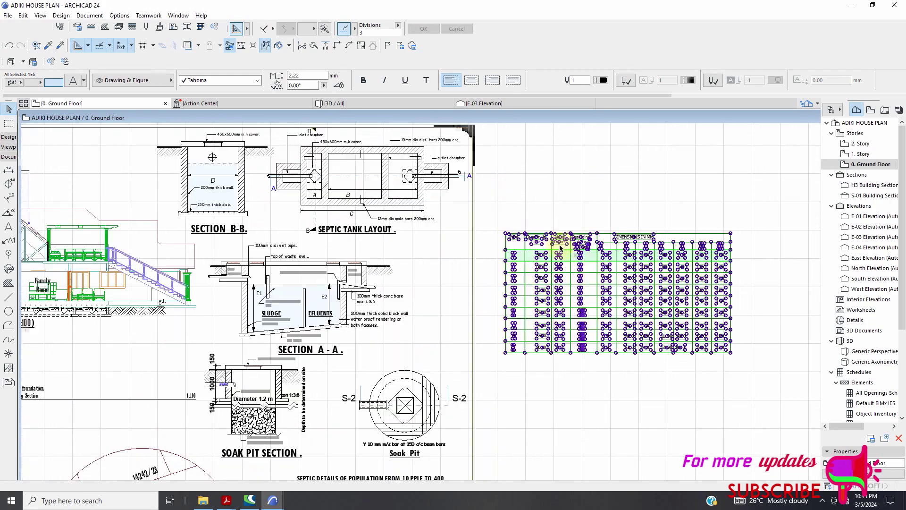
right_click(571, 202)
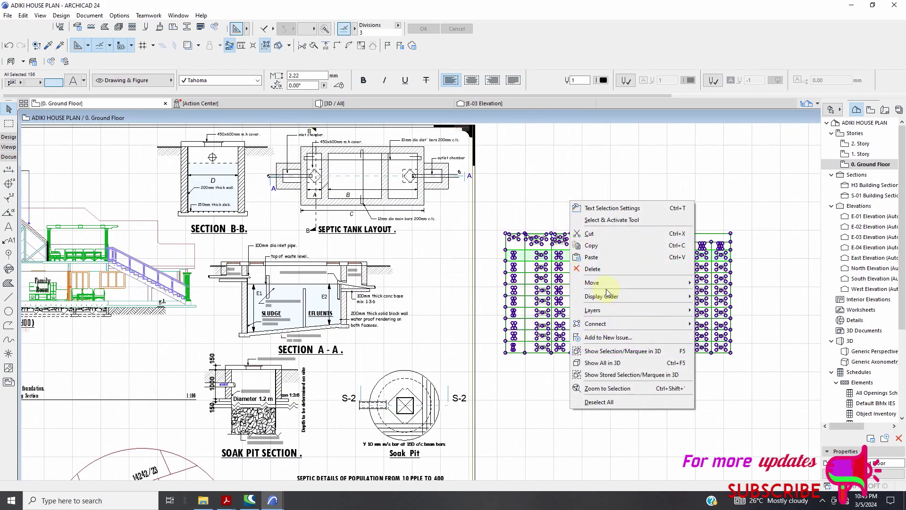
mouse_move(610, 284)
left_click(712, 283)
left_click(563, 219)
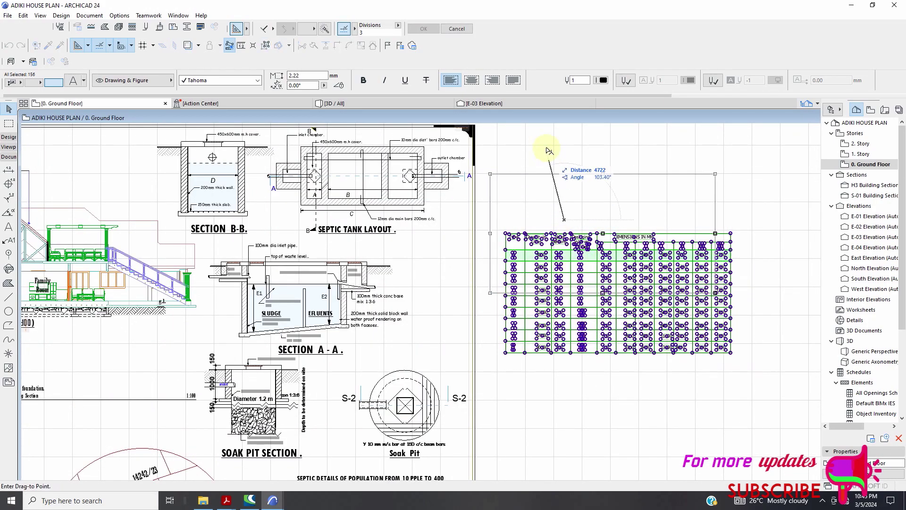
left_click(542, 125)
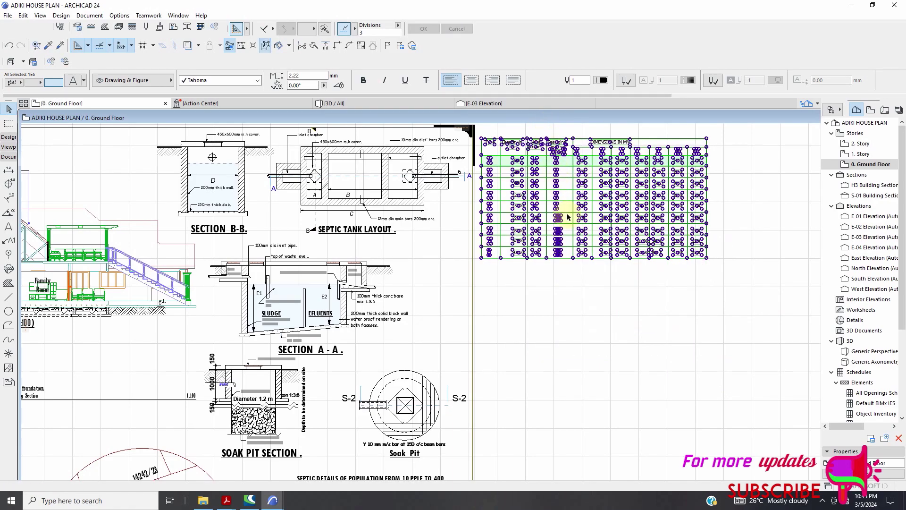
left_click(598, 303)
scroll(521, 170, "up", 2)
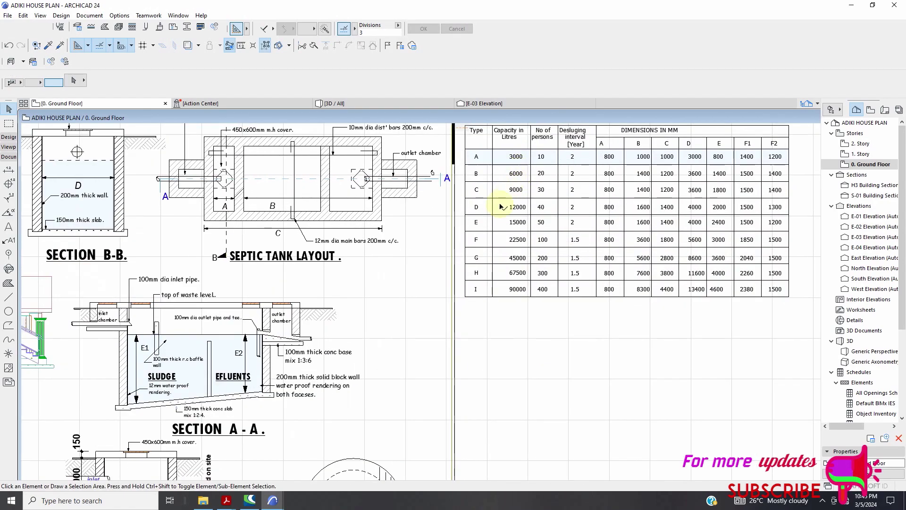
scroll(500, 205, "down", 2)
scroll(414, 200, "up", 2)
scroll(368, 232, "up", 2)
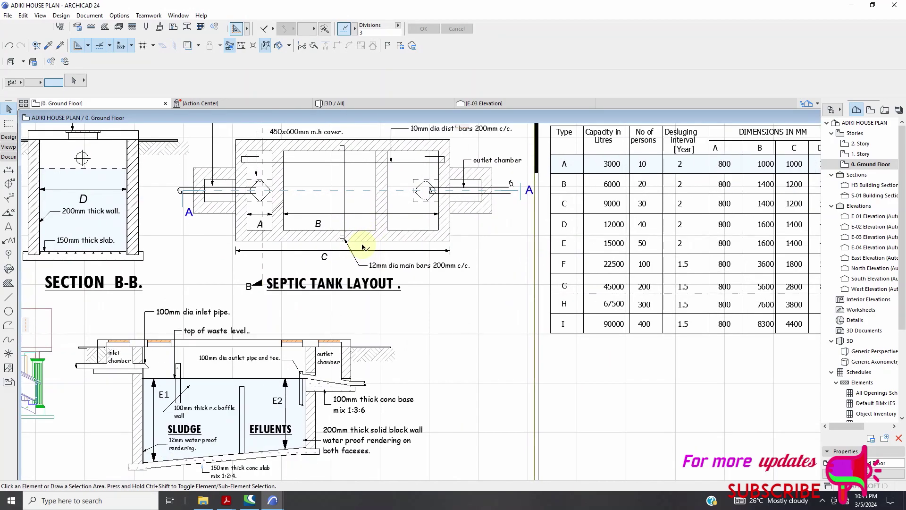
scroll(368, 245, "down", 3)
scroll(367, 255, "up", 2)
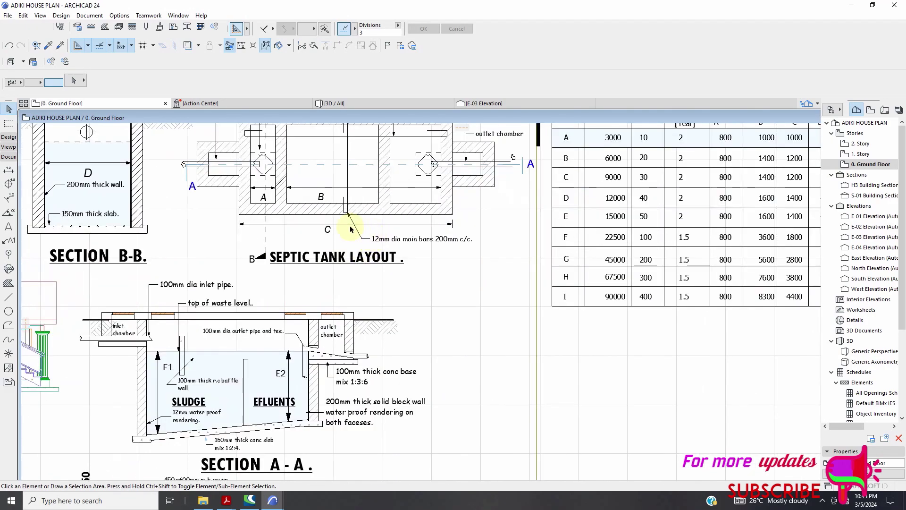
scroll(356, 228, "down", 3)
scroll(579, 180, "up", 3)
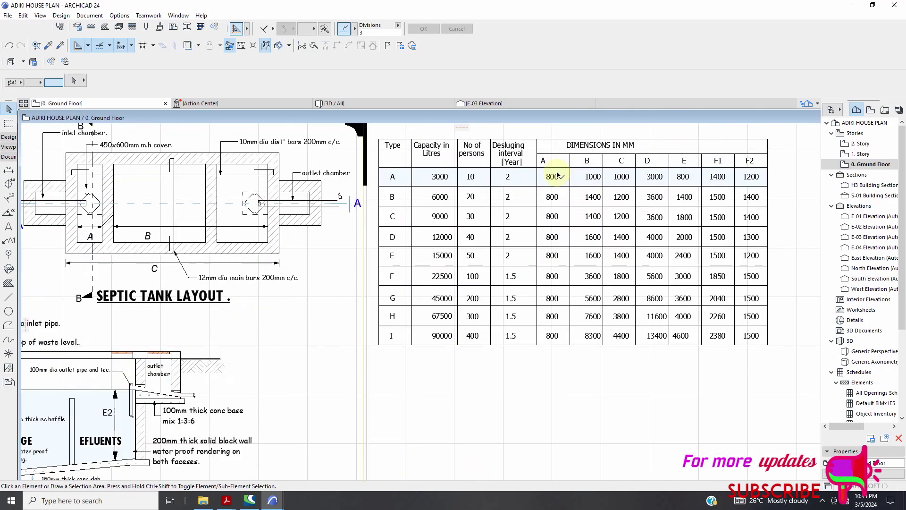
scroll(567, 176, "up", 2)
scroll(585, 177, "down", 3)
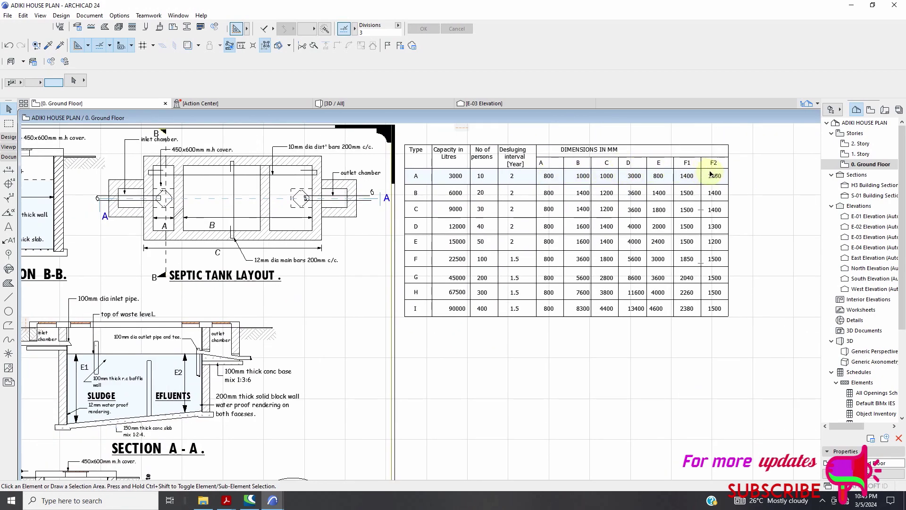
scroll(173, 245, "up", 2)
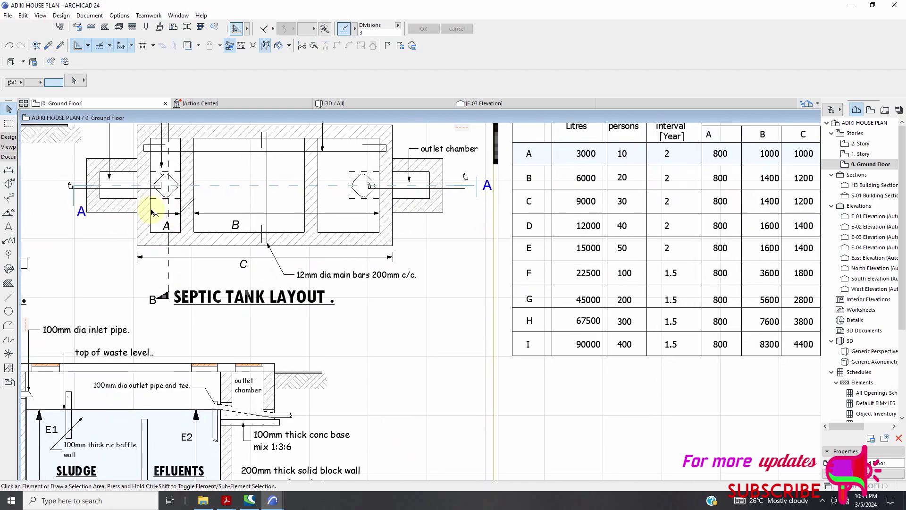
scroll(169, 224, "down", 4)
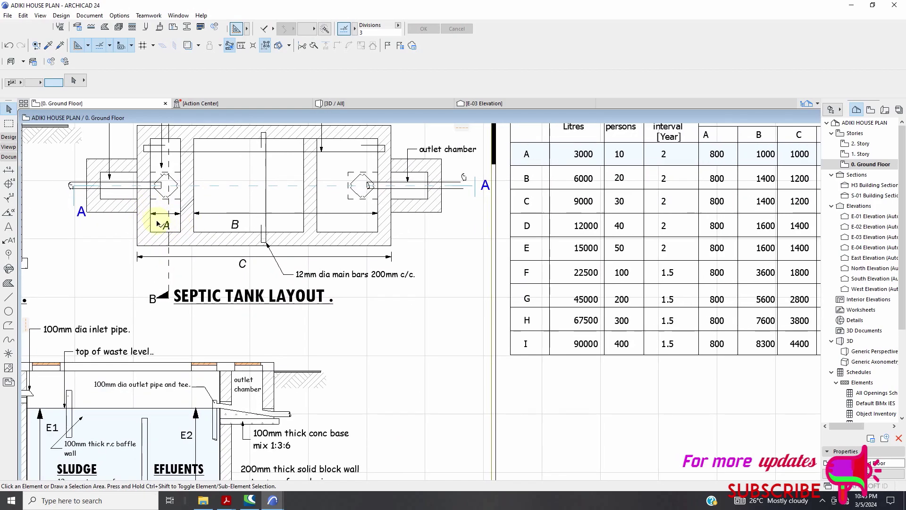
scroll(163, 223, "up", 2)
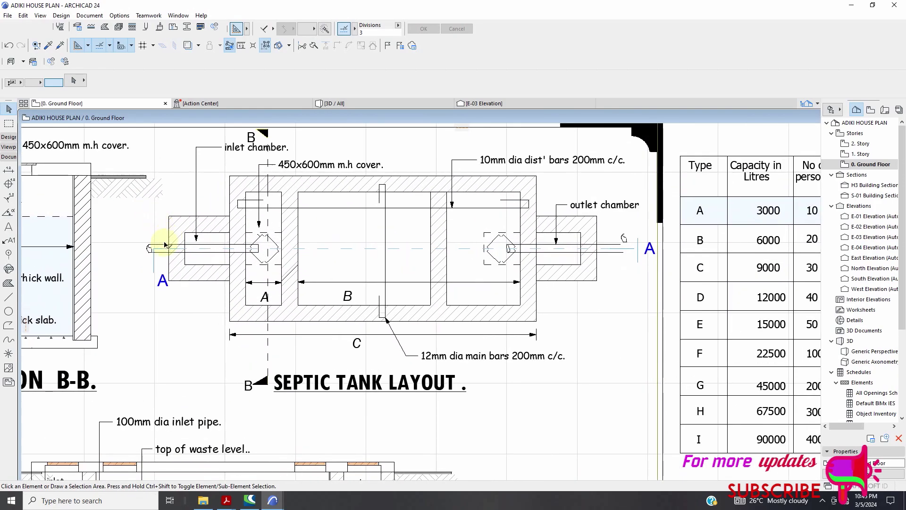
scroll(156, 245, "down", 1)
scroll(434, 239, "up", 2)
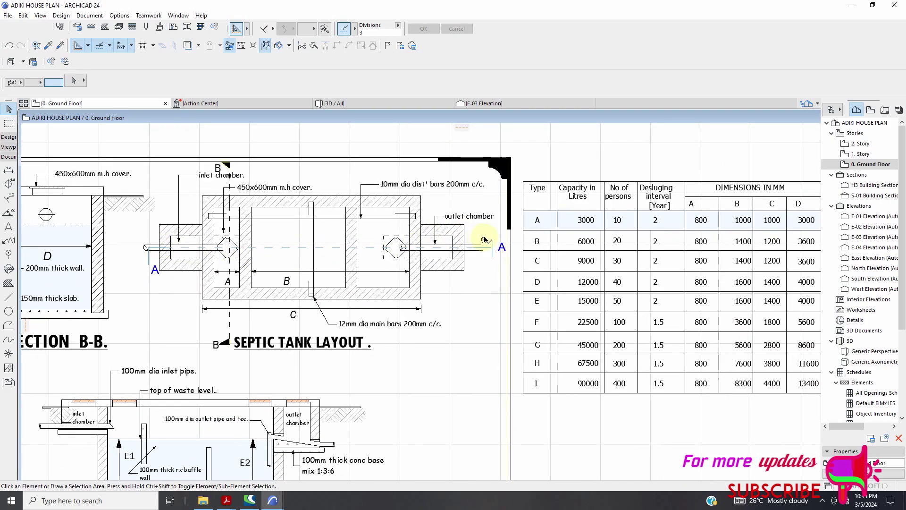
scroll(434, 248, "down", 3)
scroll(266, 281, "up", 2)
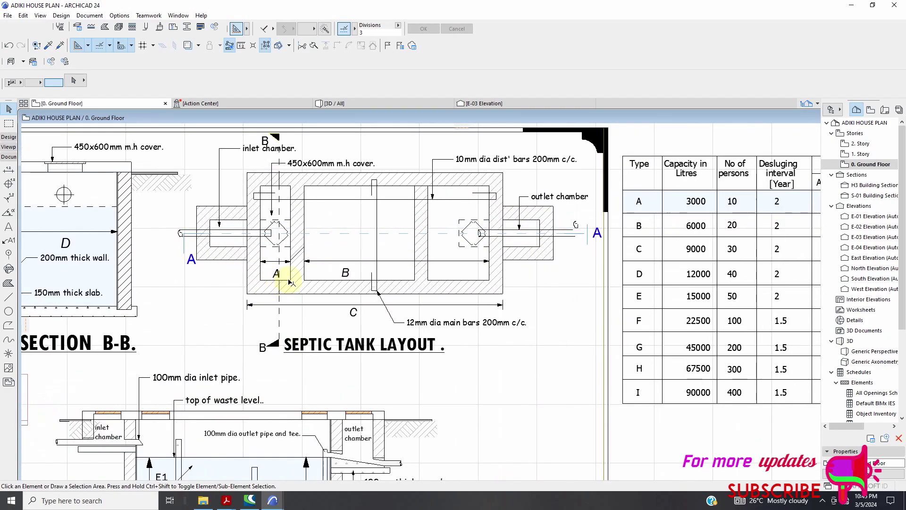
scroll(283, 287, "down", 2)
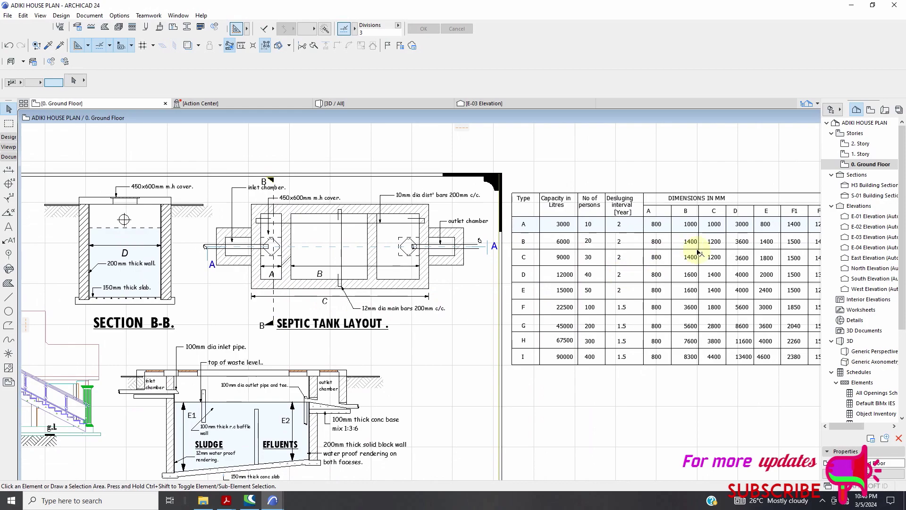
scroll(273, 293, "down", 2)
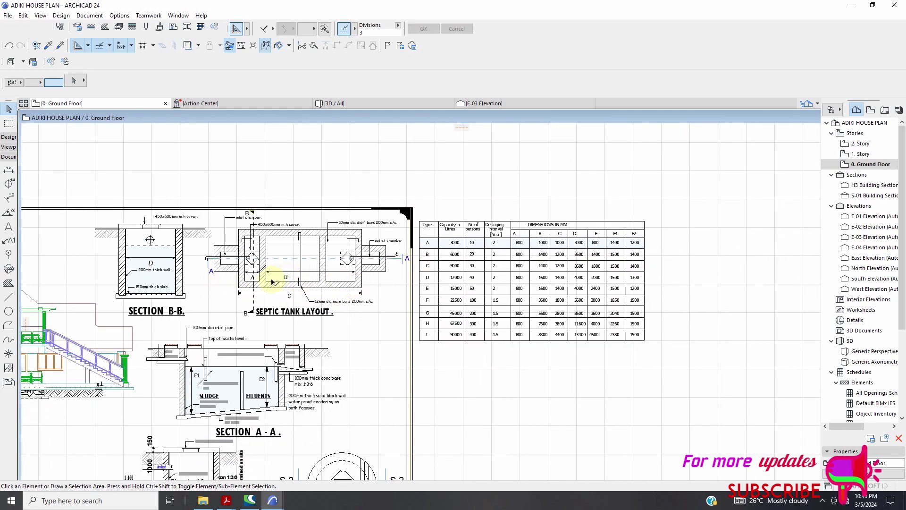
scroll(272, 281, "up", 3)
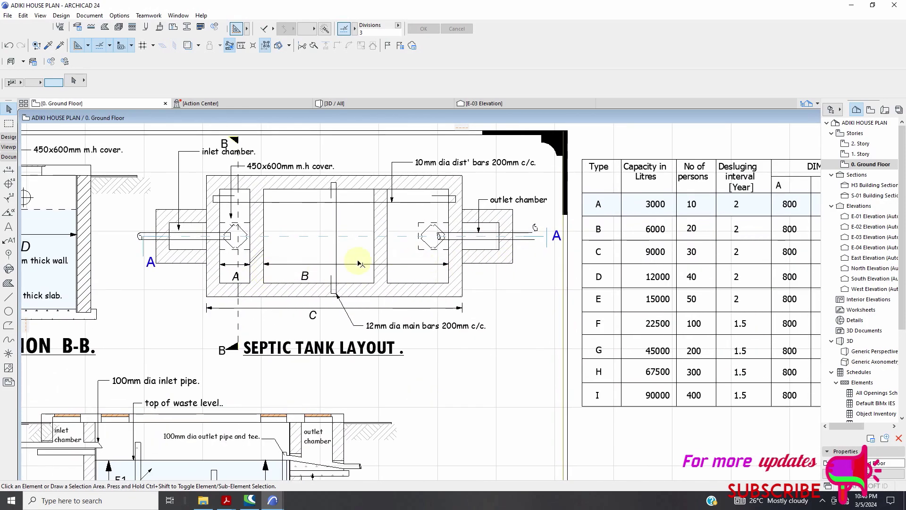
scroll(359, 263, "down", 2)
middle_click_drag(754, 258, 438, 263)
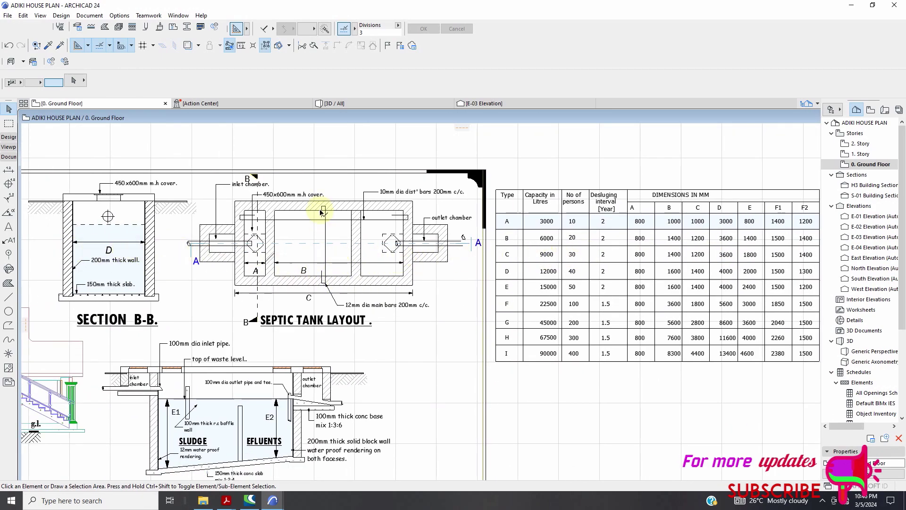
scroll(165, 242, "down", 1)
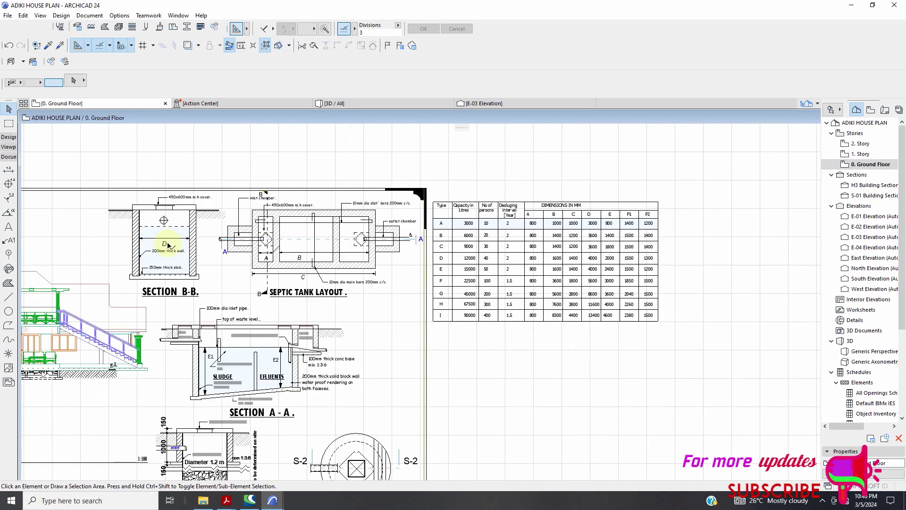
scroll(193, 236, "up", 4)
scroll(218, 225, "down", 4)
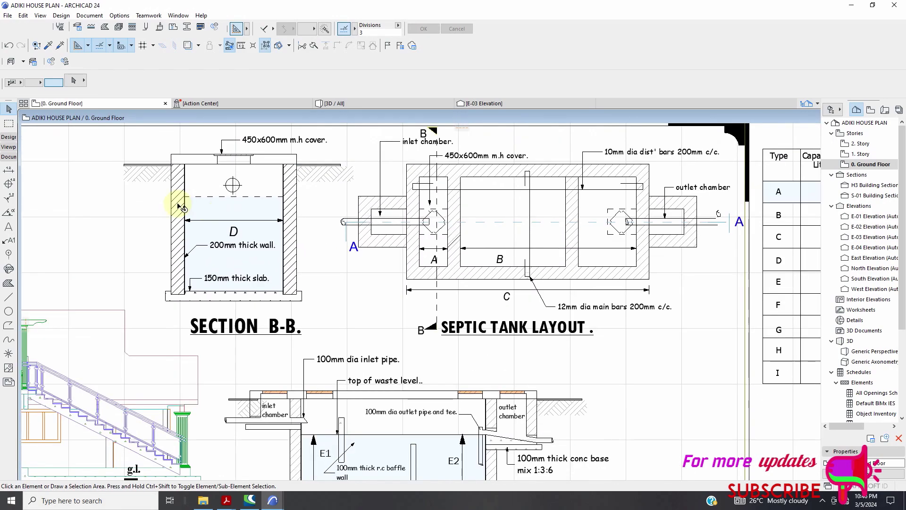
scroll(374, 358, "up", 3)
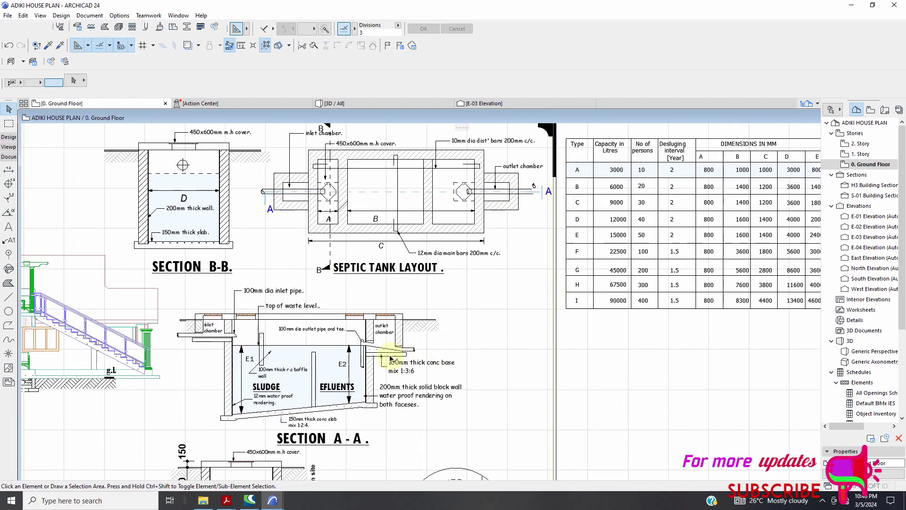
scroll(282, 310, "down", 4)
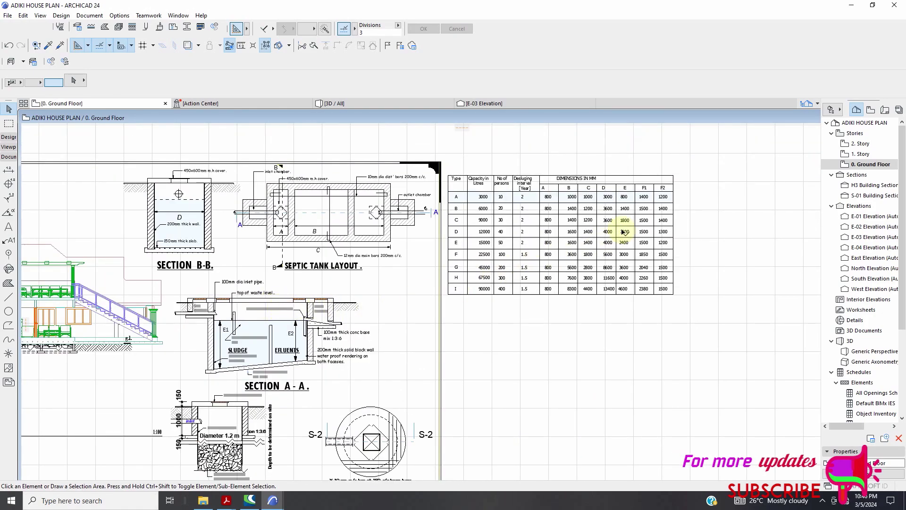
scroll(643, 212, "up", 2)
scroll(660, 188, "down", 2)
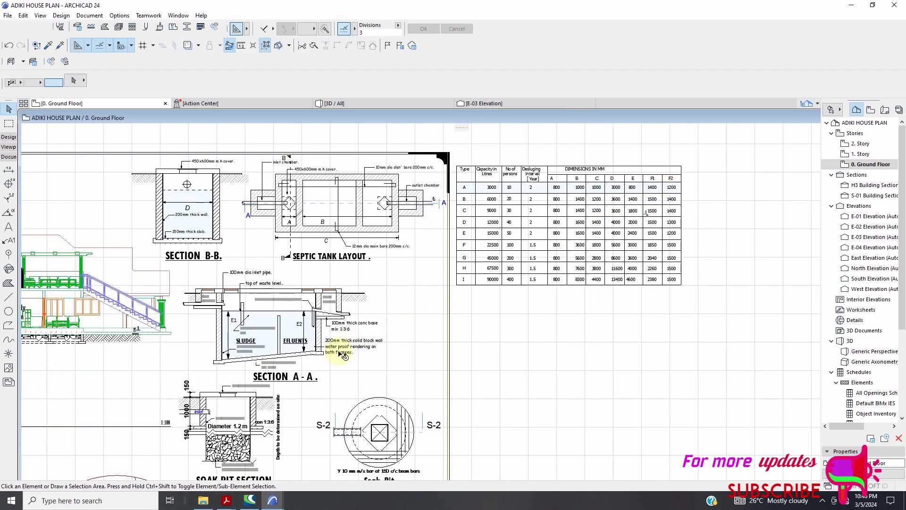
scroll(250, 359, "up", 3)
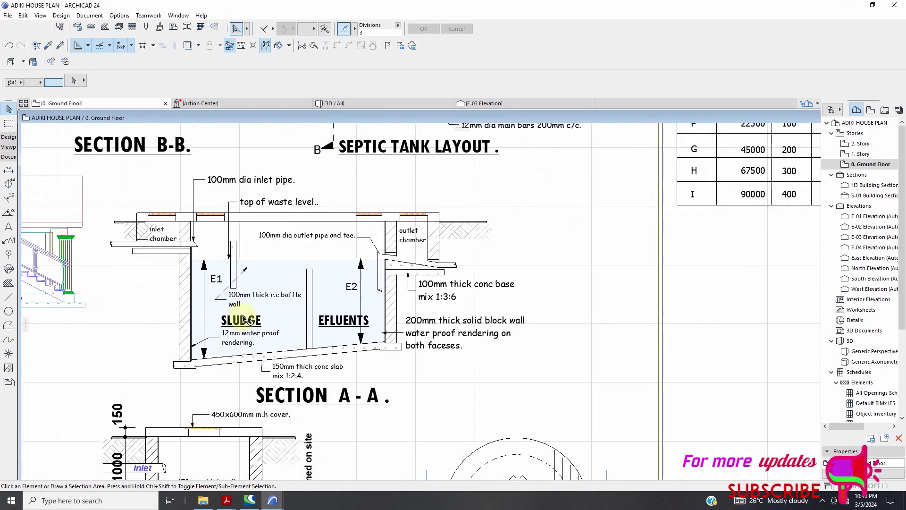
scroll(329, 295, "down", 5)
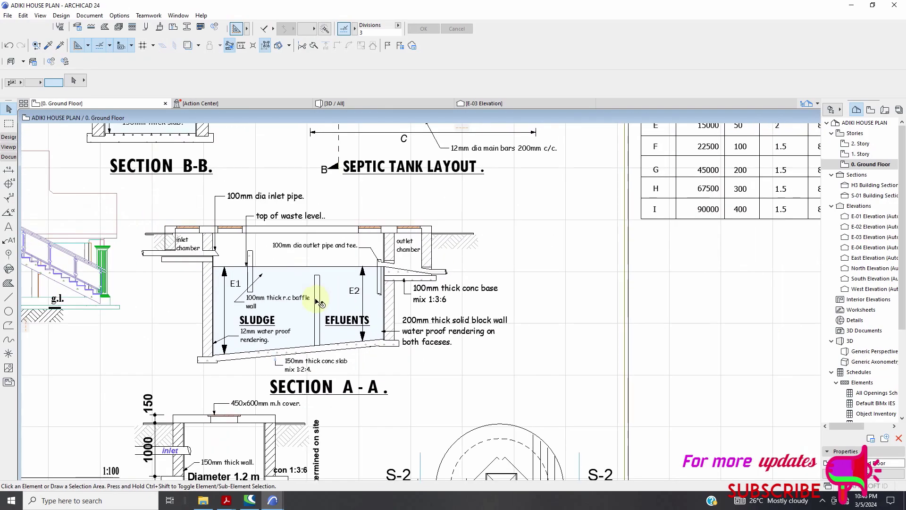
scroll(610, 184, "up", 5)
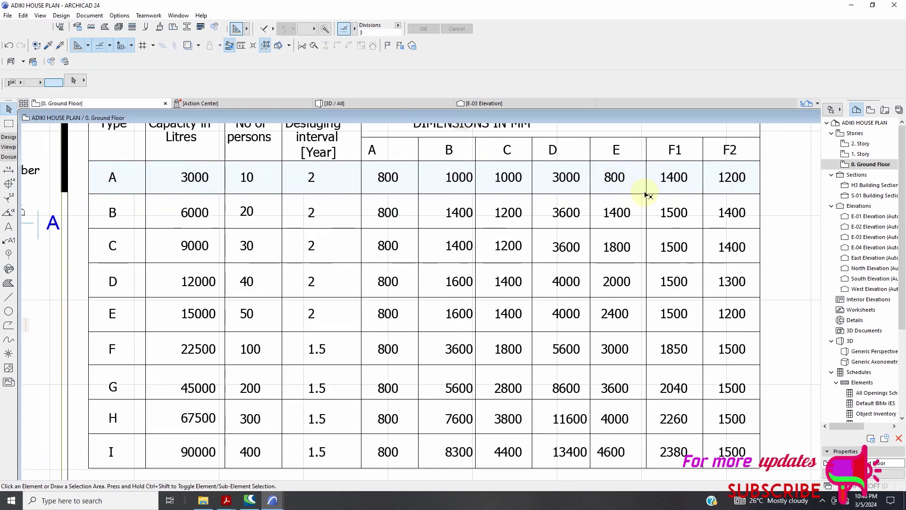
scroll(661, 198, "down", 1)
scroll(674, 208, "down", 3)
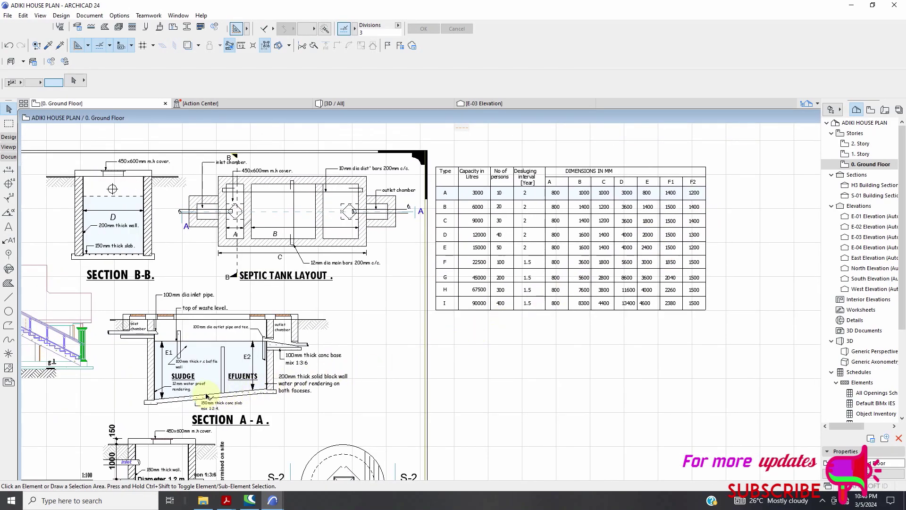
scroll(207, 395, "up", 3)
scroll(427, 364, "down", 3)
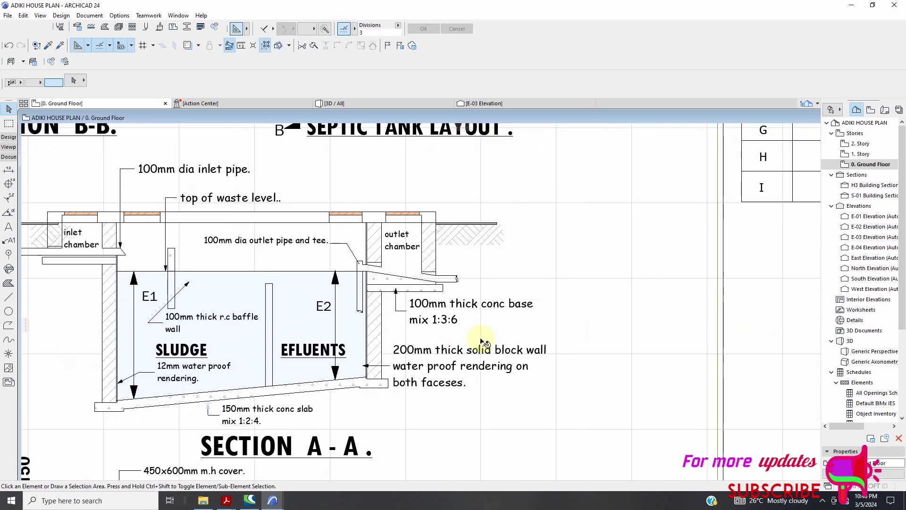
scroll(233, 385, "up", 3)
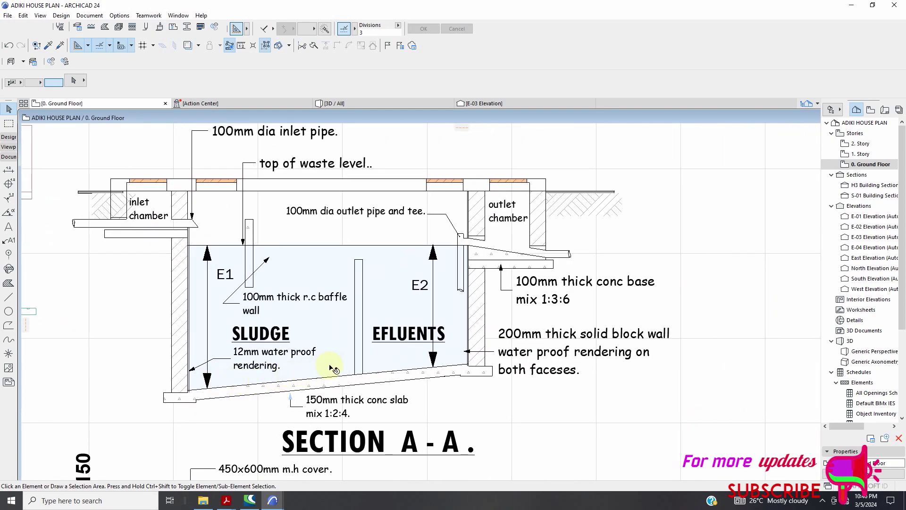
scroll(334, 369, "down", 1)
scroll(350, 373, "down", 3)
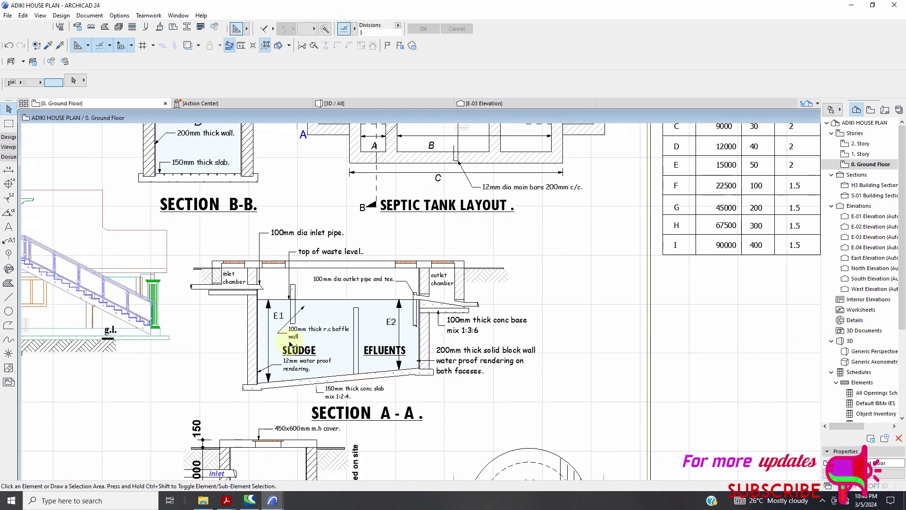
scroll(246, 239, "up", 1)
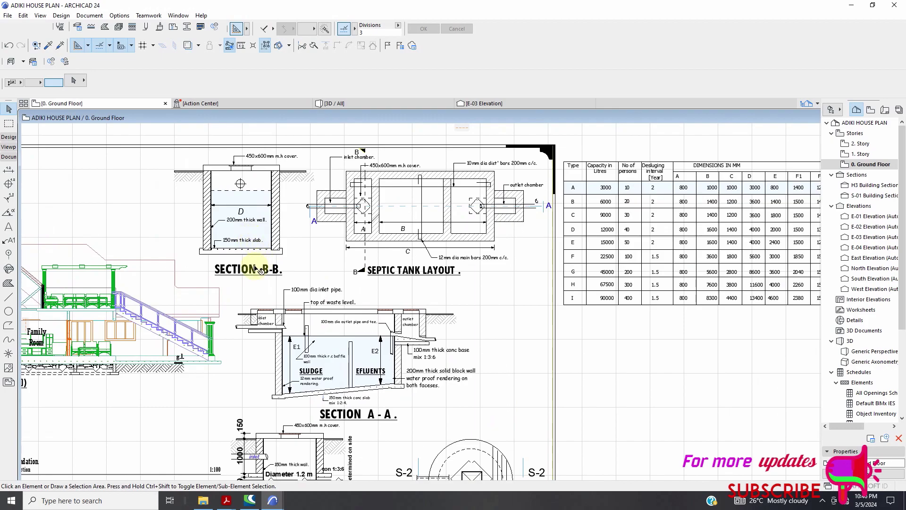
scroll(257, 270, "down", 1)
scroll(595, 226, "up", 3)
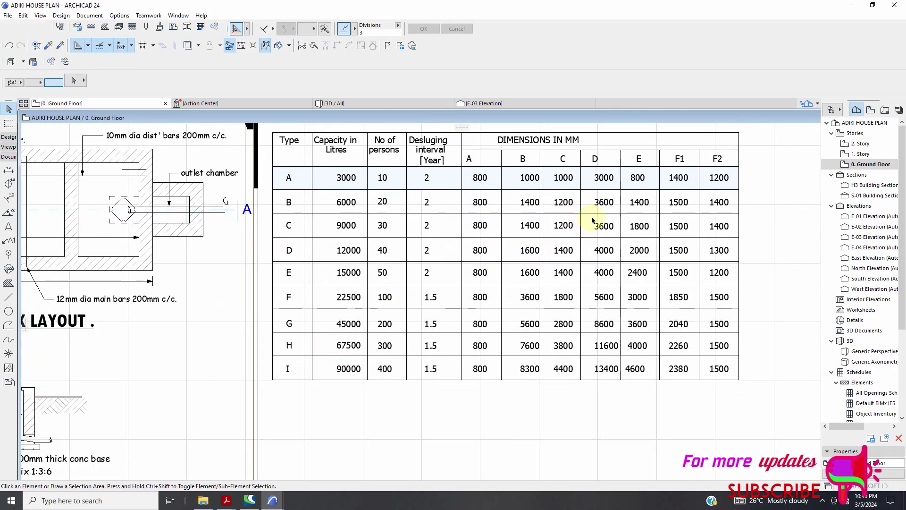
scroll(665, 217, "down", 3)
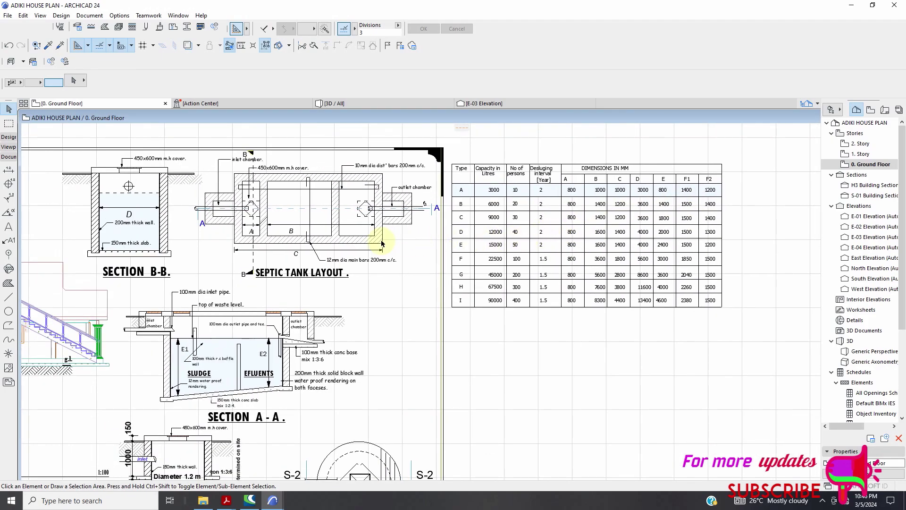
scroll(339, 231, "up", 2)
scroll(339, 231, "up", 1)
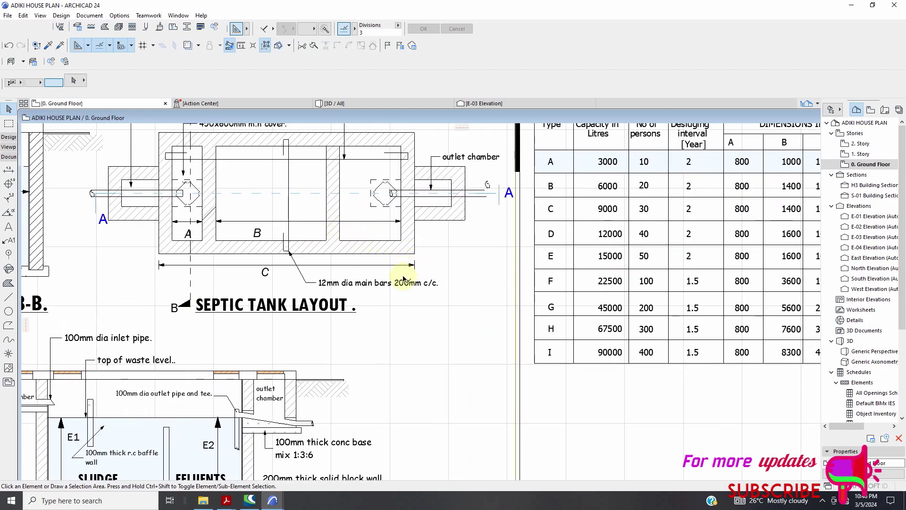
scroll(404, 279, "down", 1)
scroll(247, 239, "down", 1)
scroll(246, 238, "up", 2)
scroll(292, 260, "down", 1)
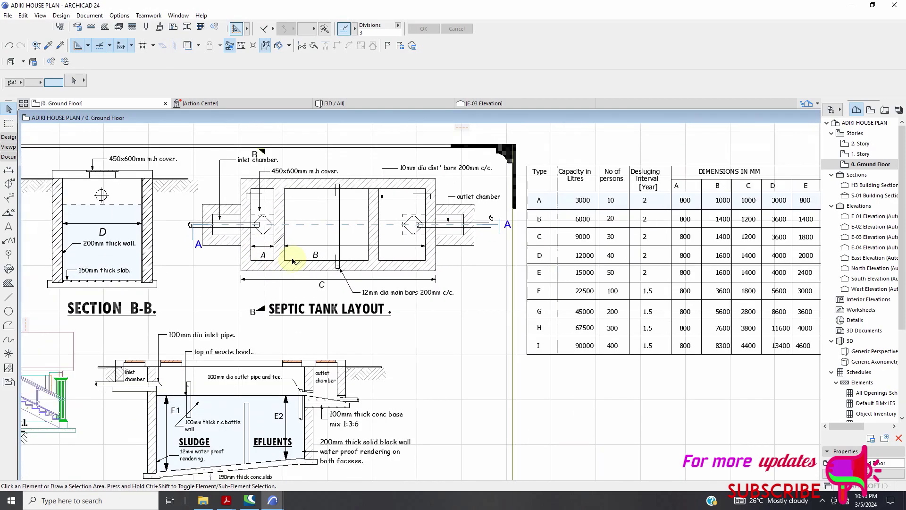
scroll(293, 260, "down", 1)
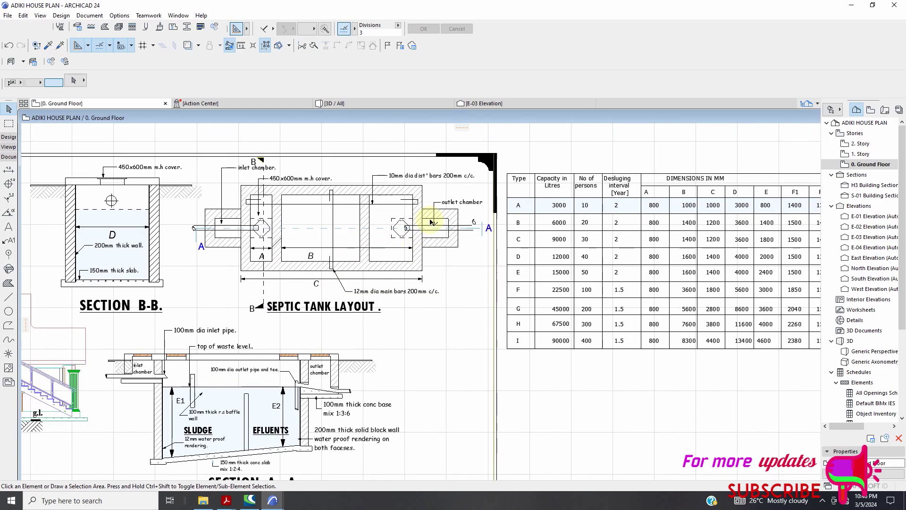
scroll(419, 227, "up", 2)
scroll(424, 239, "down", 1)
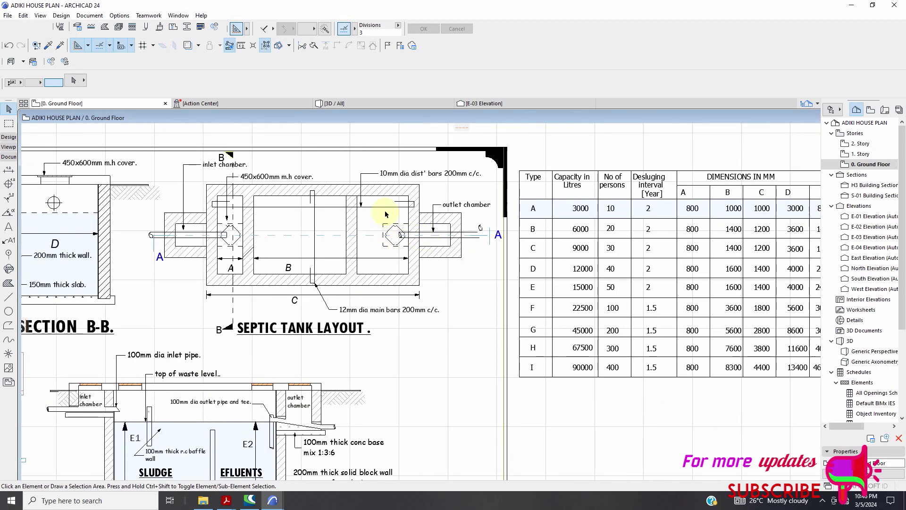
scroll(385, 214, "down", 1)
scroll(241, 377, "up", 2)
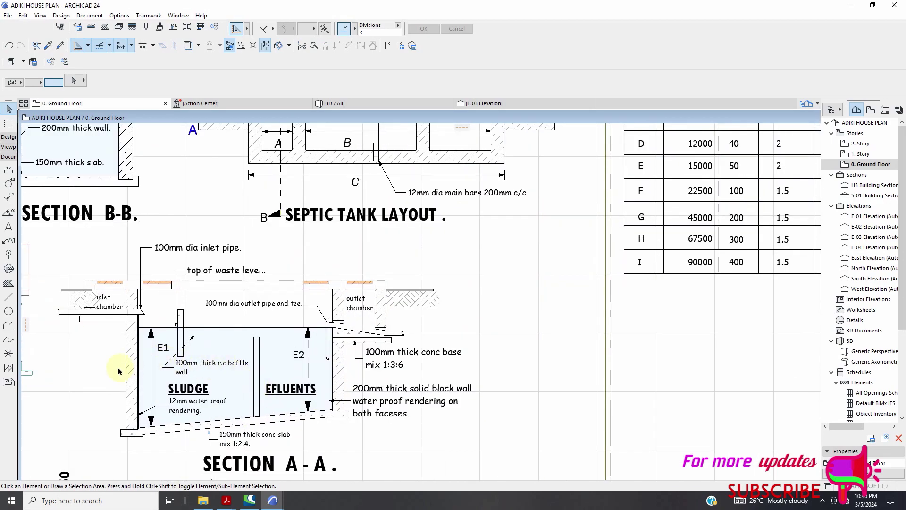
scroll(125, 378, "up", 2)
scroll(449, 208, "down", 2)
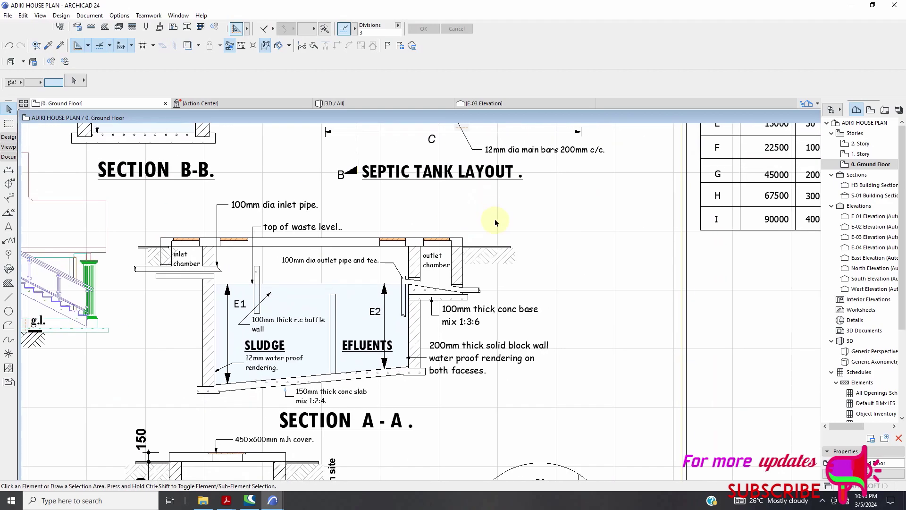
scroll(495, 221, "down", 2)
scroll(341, 401, "up", 5)
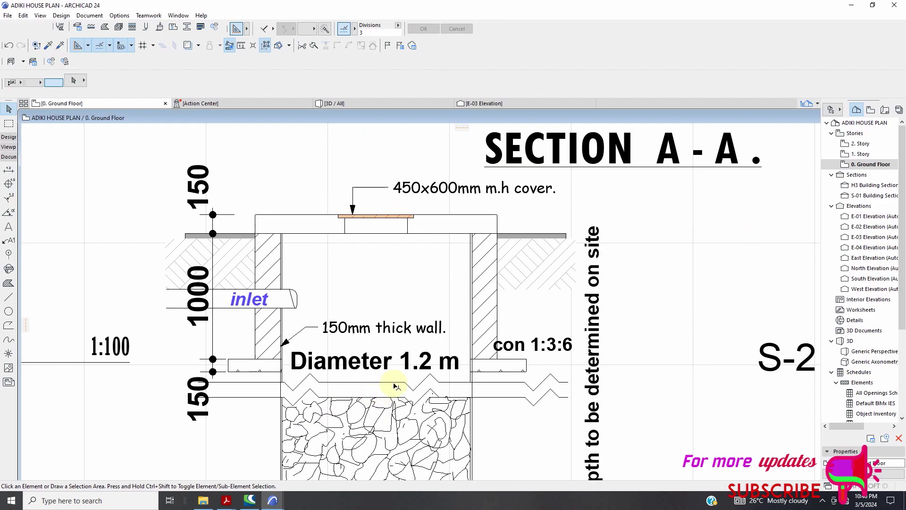
scroll(395, 385, "down", 5)
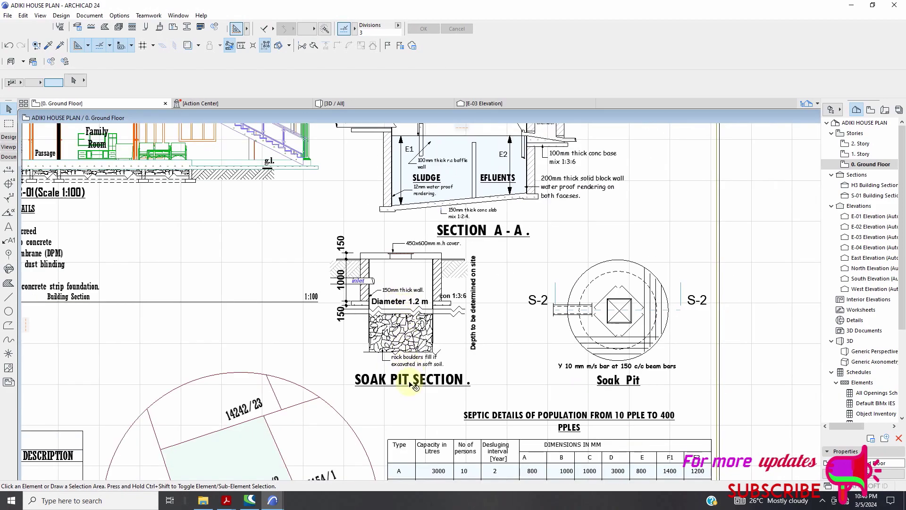
scroll(405, 391, "down", 2)
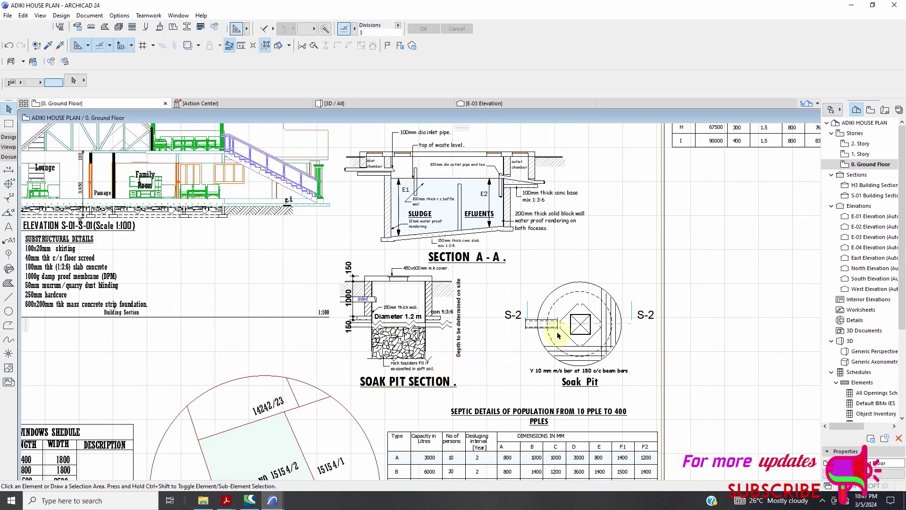
scroll(557, 336, "up", 2)
scroll(368, 318, "down", 4)
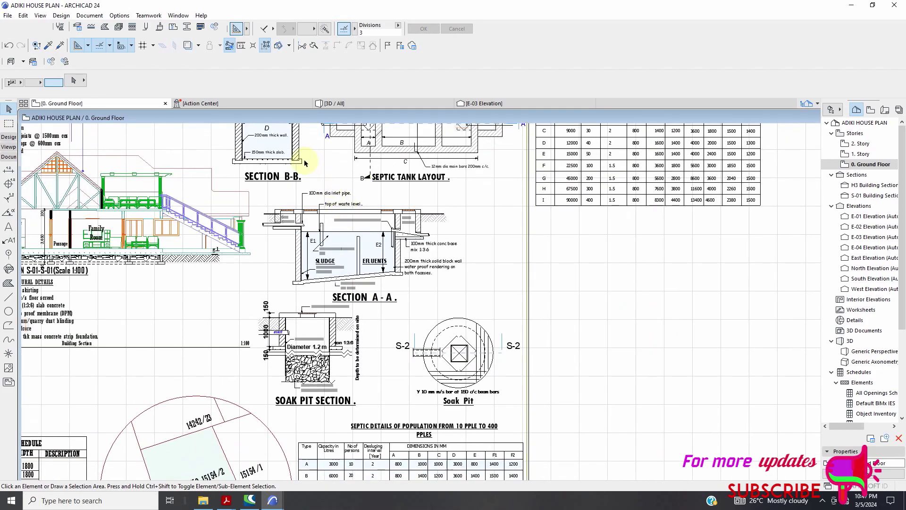
scroll(289, 324, "up", 8)
scroll(291, 288, "down", 2)
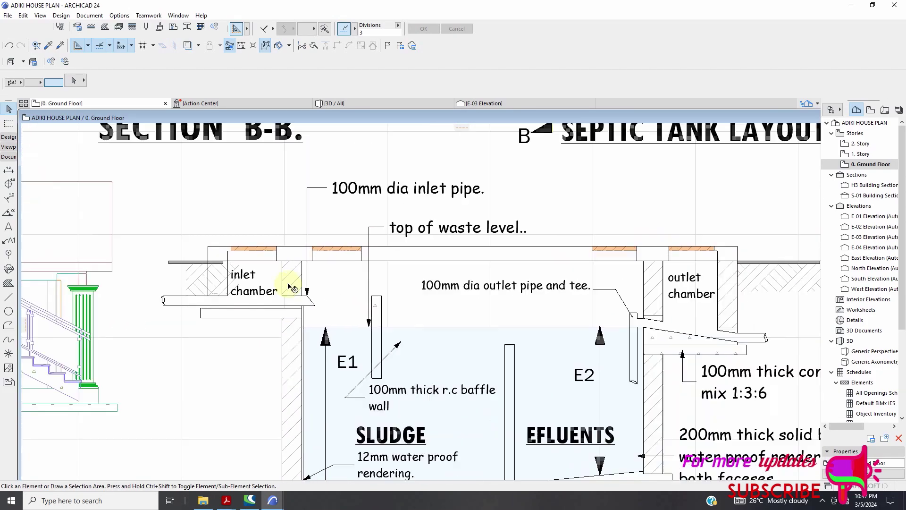
scroll(291, 288, "down", 1)
scroll(478, 343, "down", 3)
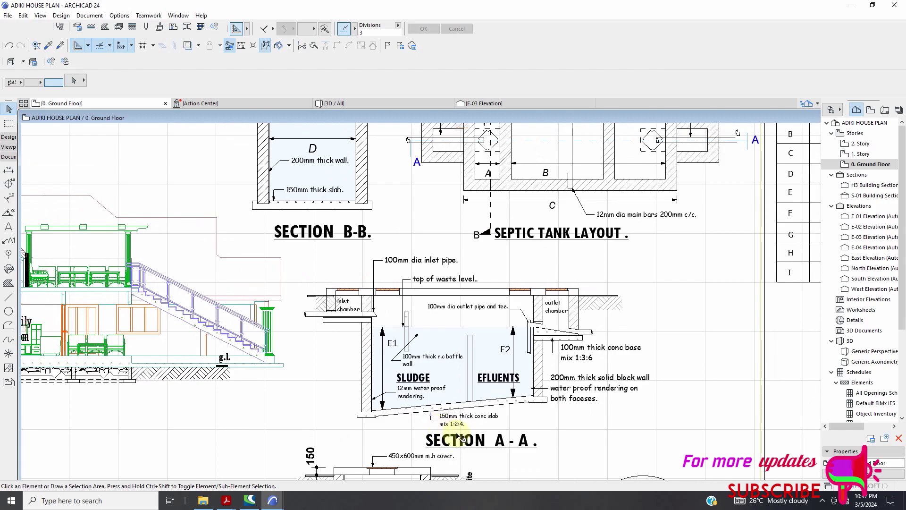
scroll(424, 425, "up", 2)
scroll(547, 221, "down", 1)
scroll(547, 221, "up", 4)
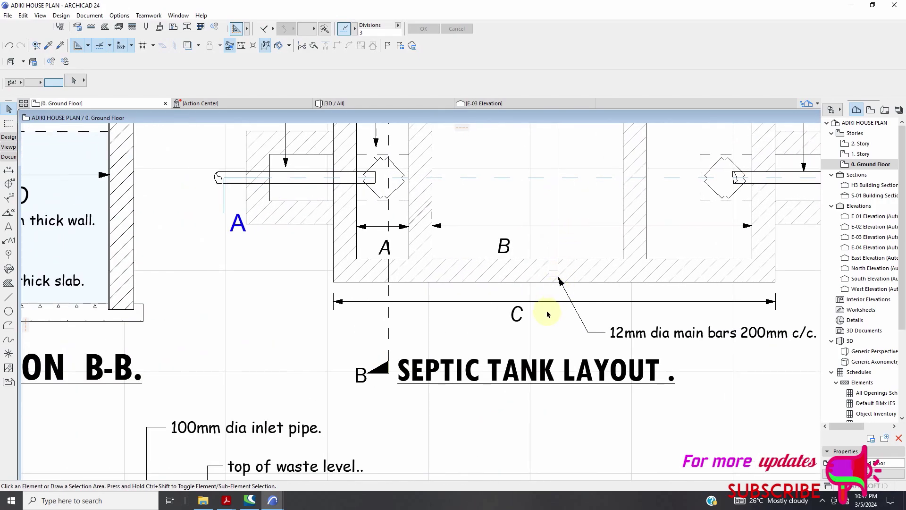
scroll(546, 303, "down", 5)
scroll(366, 261, "up", 5)
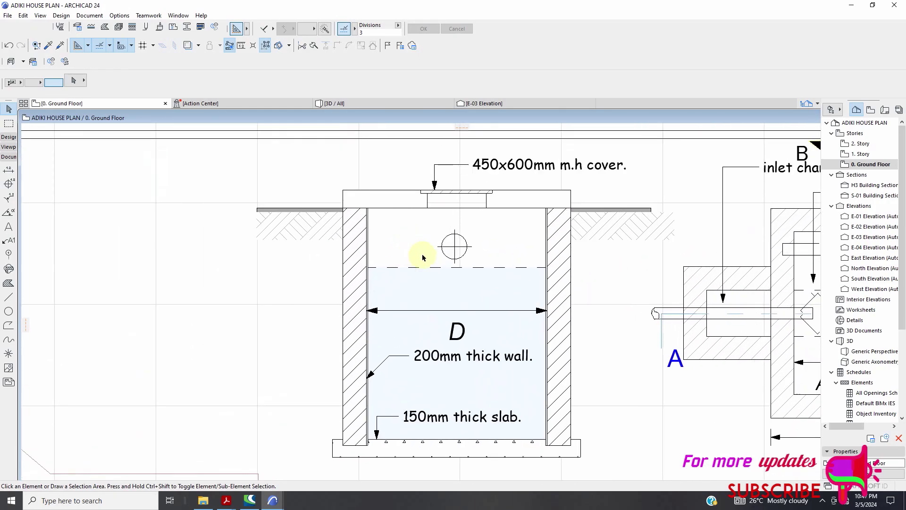
scroll(433, 261, "down", 4)
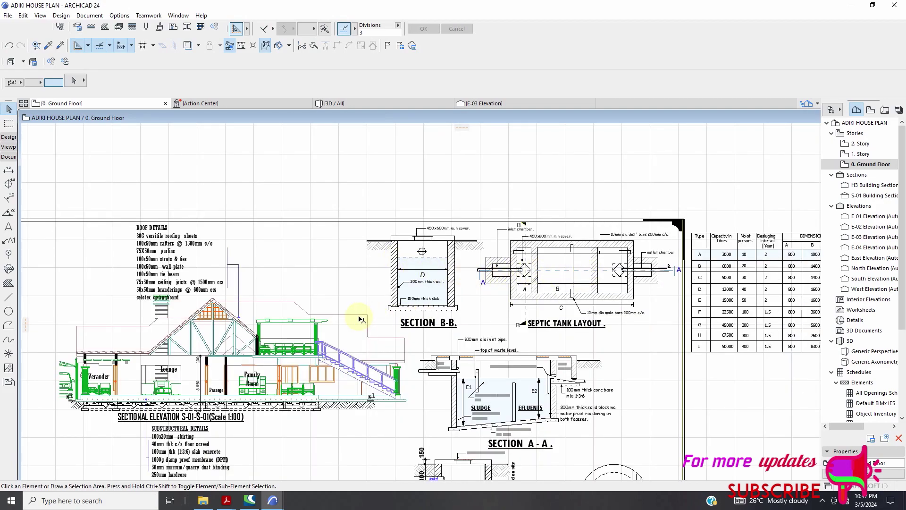
scroll(329, 287, "down", 2)
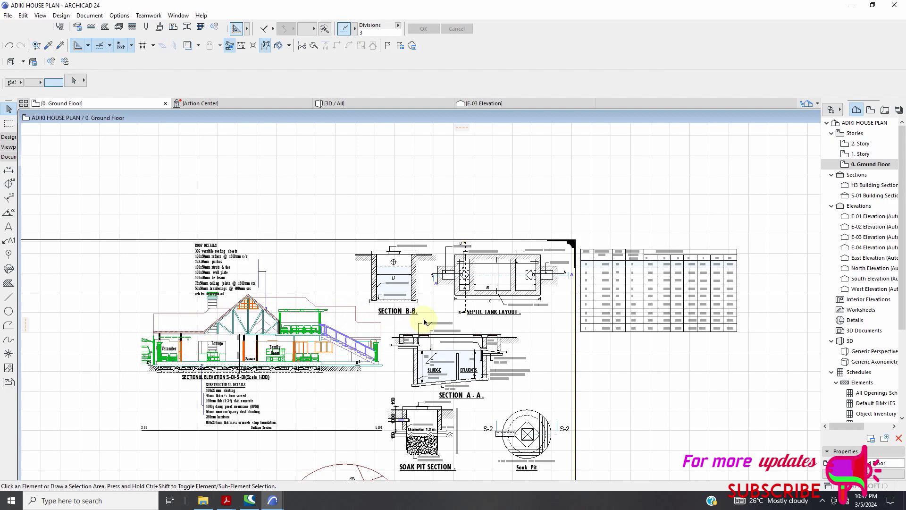
scroll(392, 262, "up", 5)
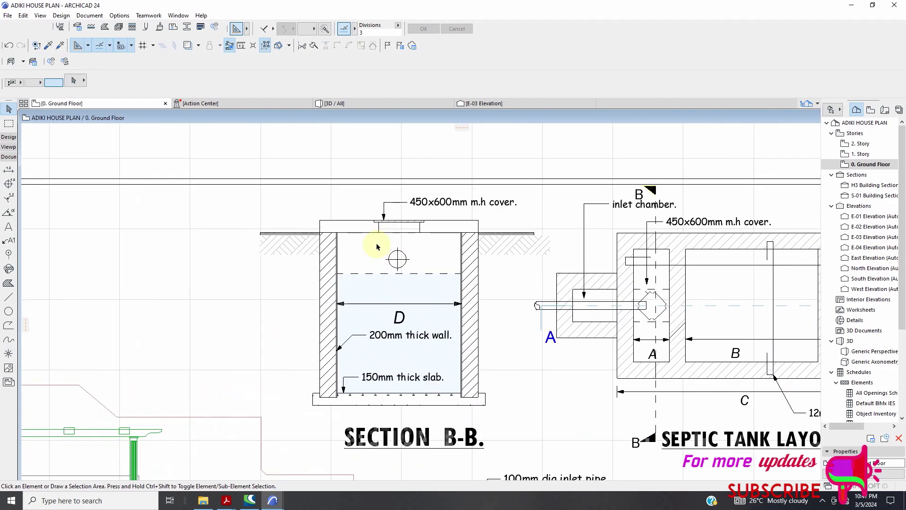
scroll(360, 250, "down", 4)
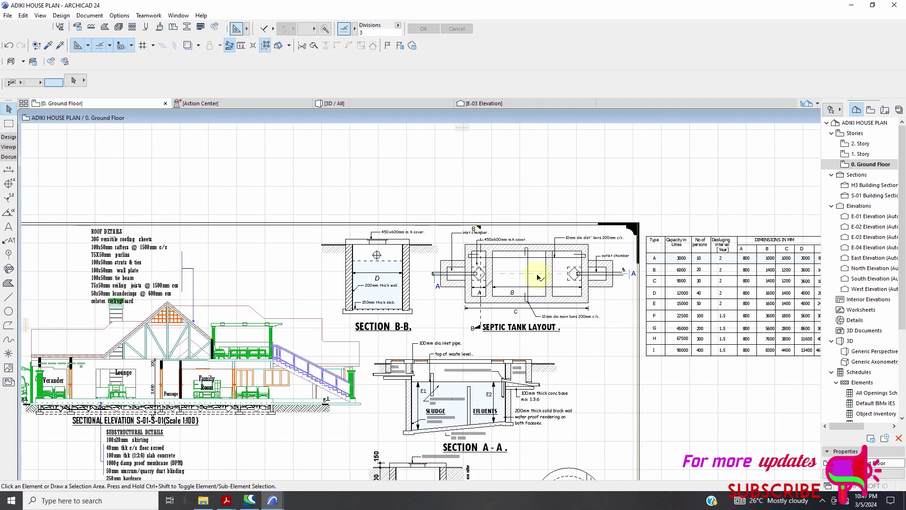
scroll(538, 278, "down", 1)
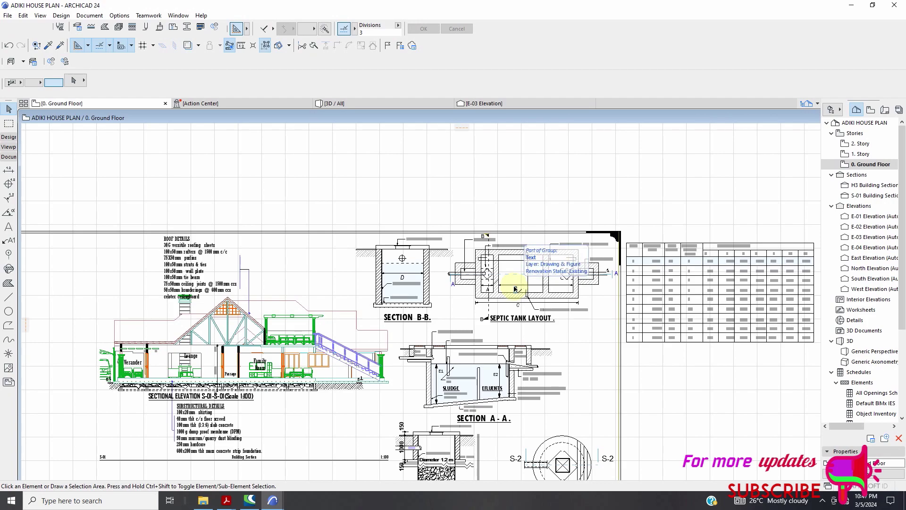
scroll(519, 283, "up", 5)
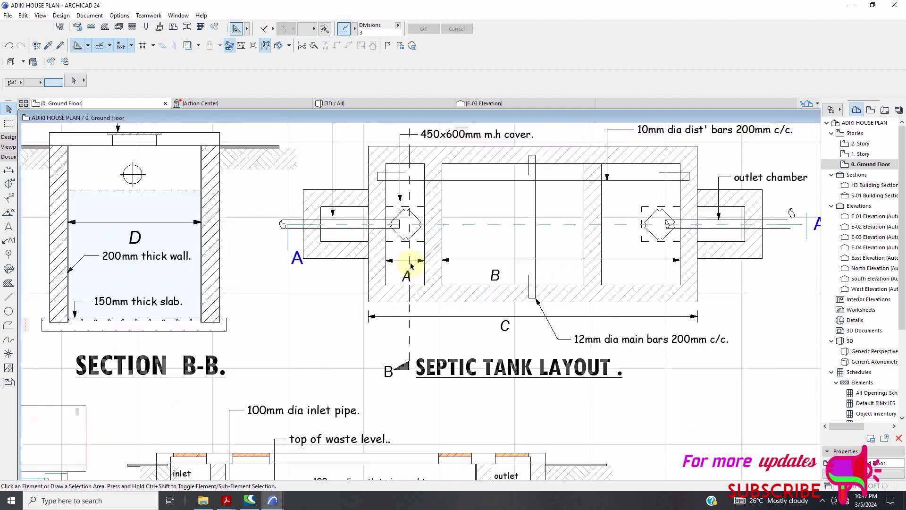
scroll(411, 266, "down", 3)
scroll(537, 264, "up", 2)
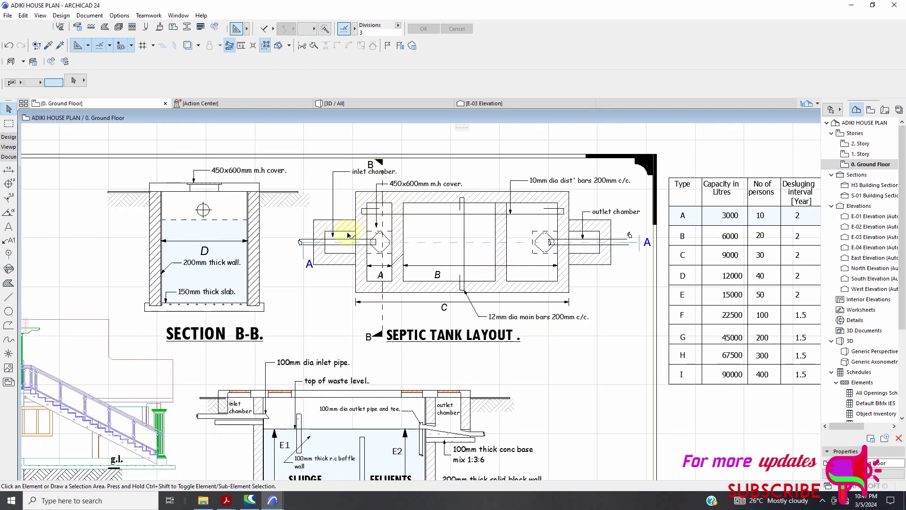
scroll(348, 235, "down", 3)
scroll(358, 325, "up", 4)
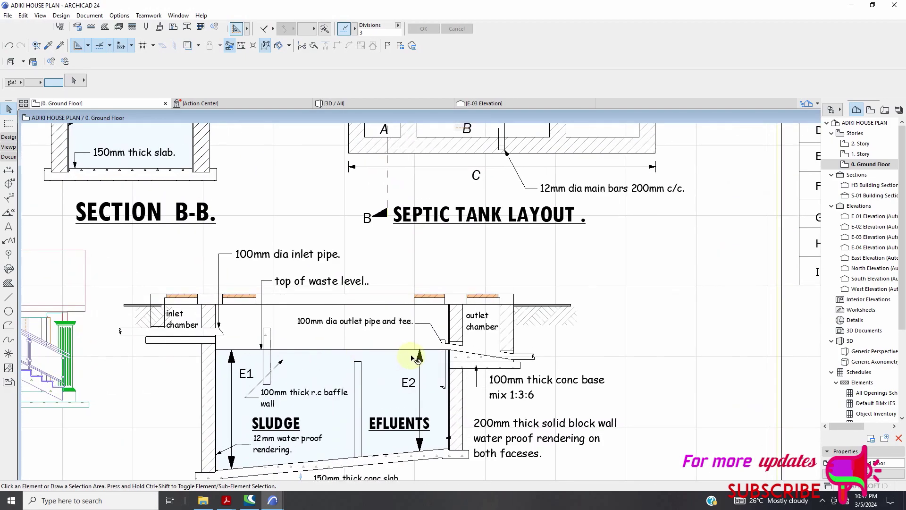
scroll(363, 333, "down", 2)
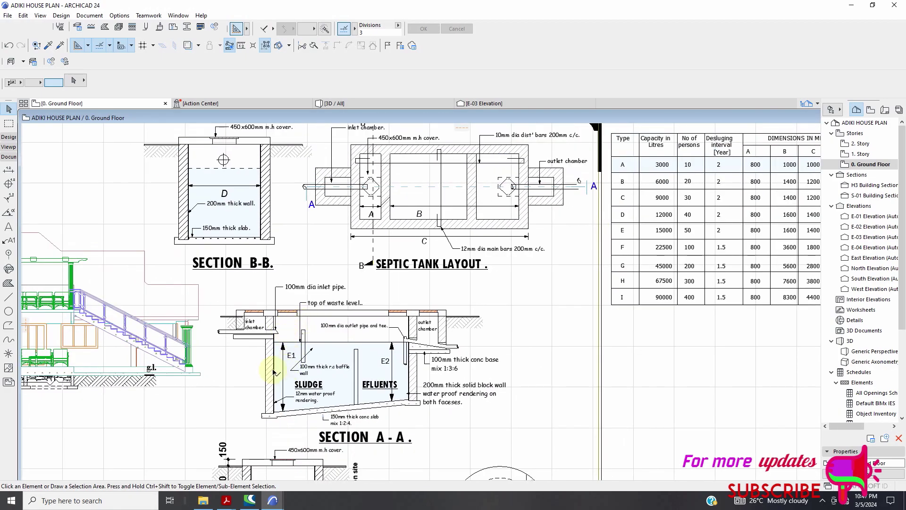
scroll(274, 372, "up", 2)
scroll(299, 354, "down", 4)
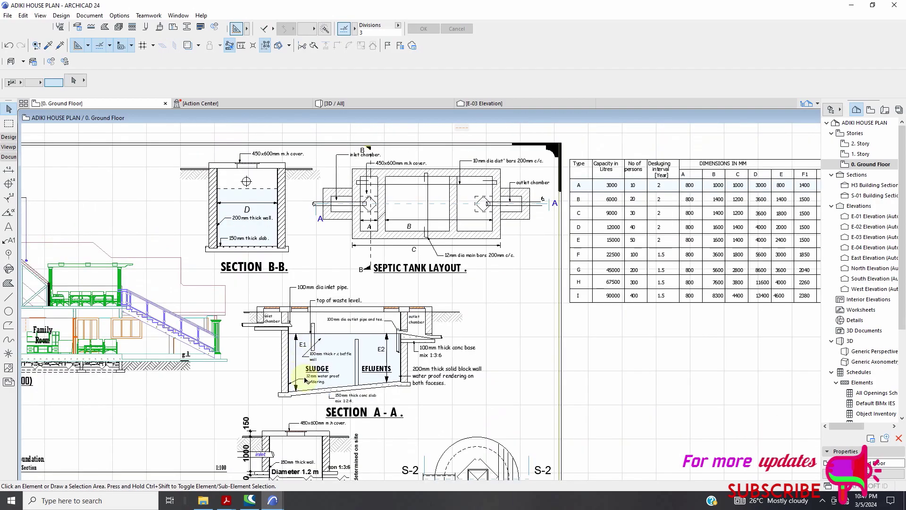
scroll(321, 428, "up", 3)
scroll(364, 397, "down", 4)
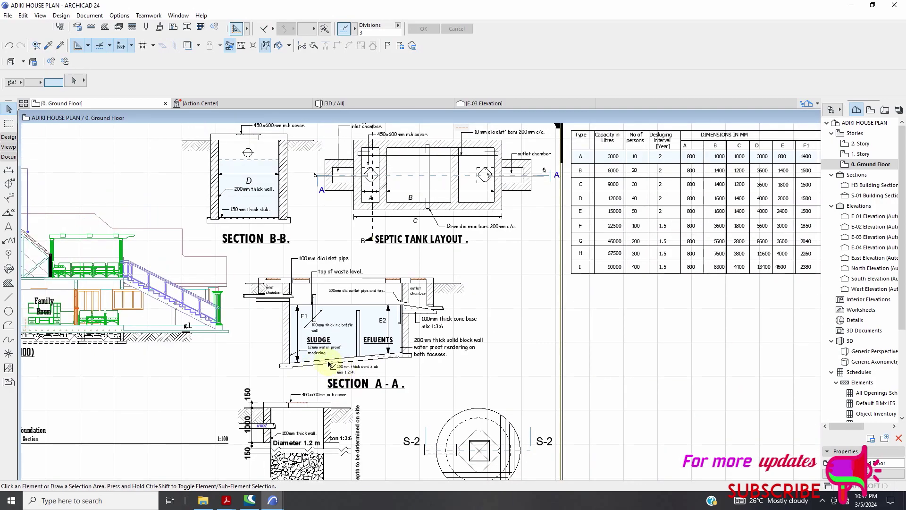
scroll(329, 364, "down", 2)
scroll(530, 299, "up", 3)
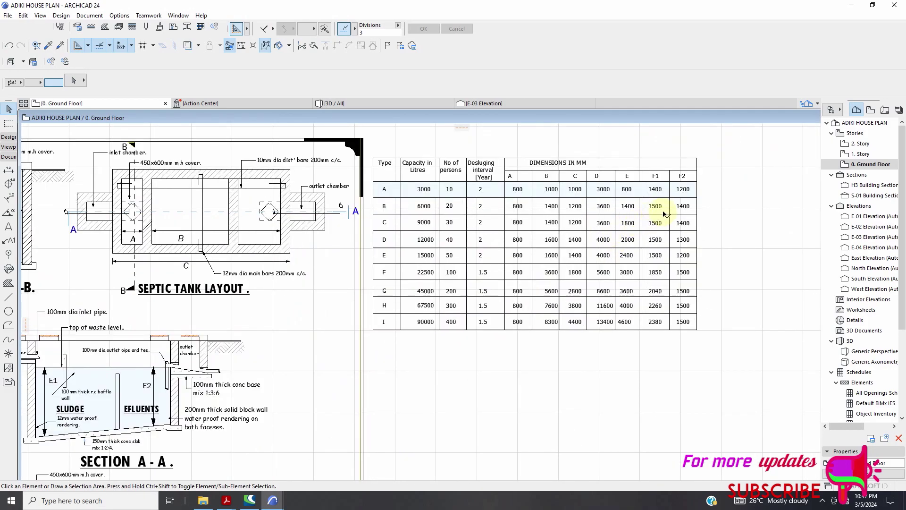
scroll(679, 220, "down", 3)
scroll(414, 217, "up", 5)
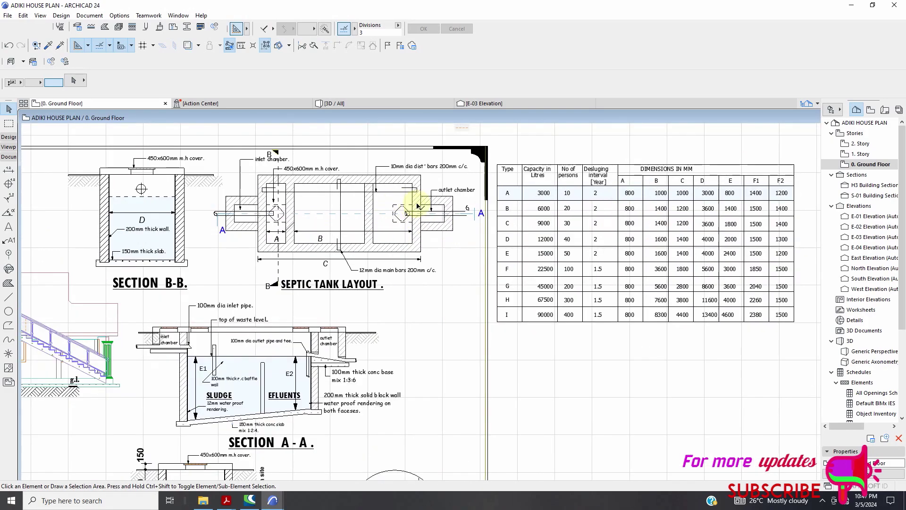
scroll(505, 242, "down", 3)
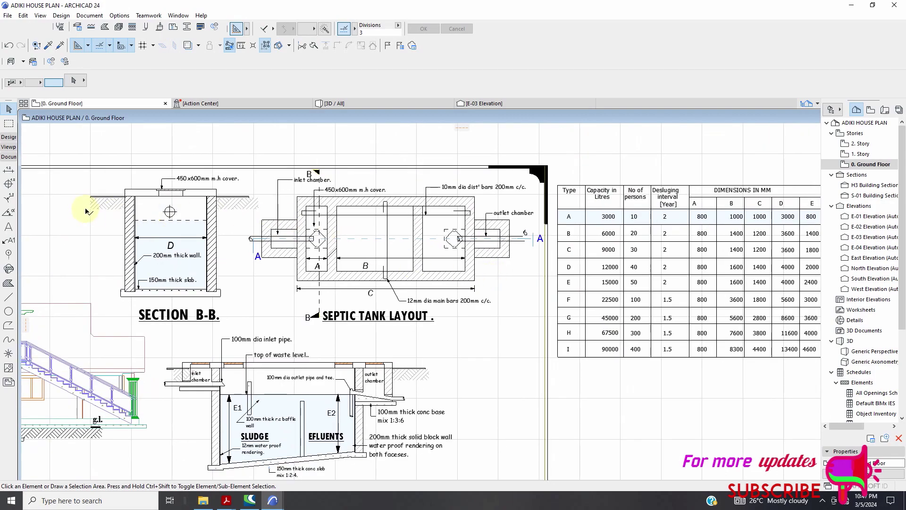
scroll(159, 211, "up", 3)
scroll(344, 182, "down", 4)
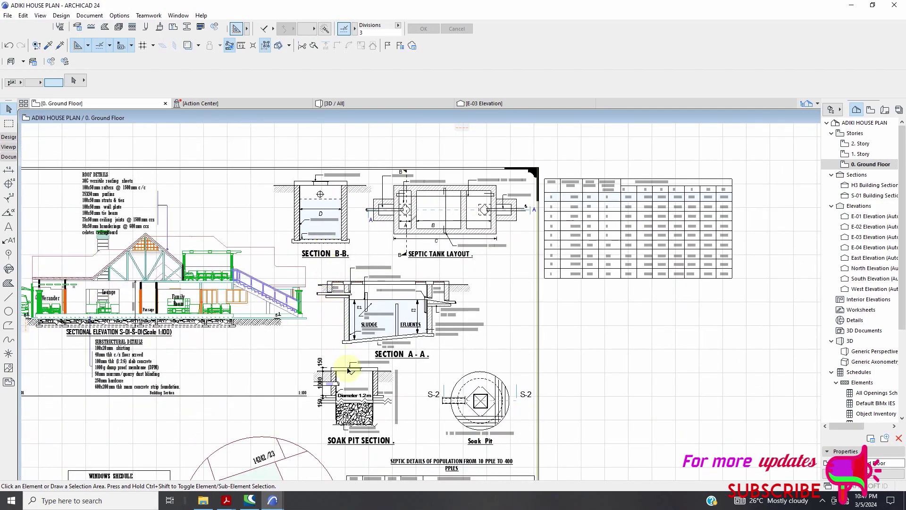
scroll(348, 370, "up", 8)
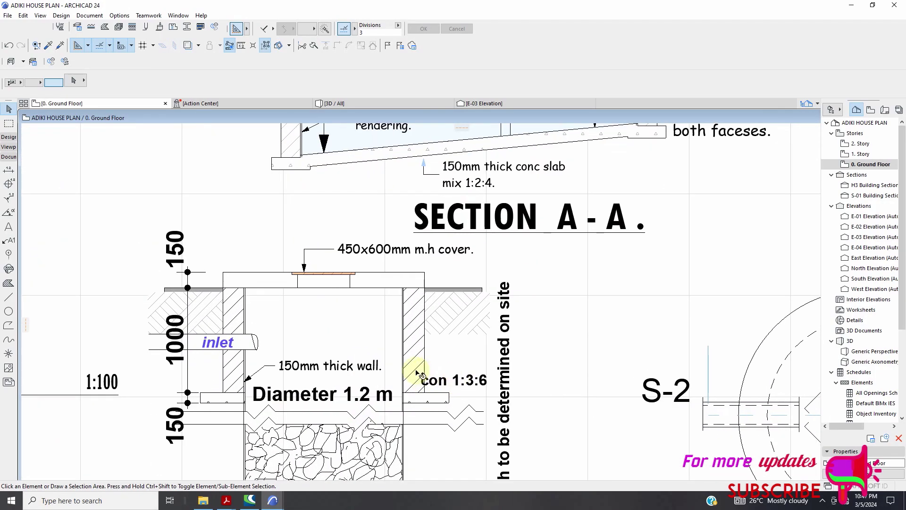
scroll(353, 344, "down", 2)
scroll(290, 342, "down", 3)
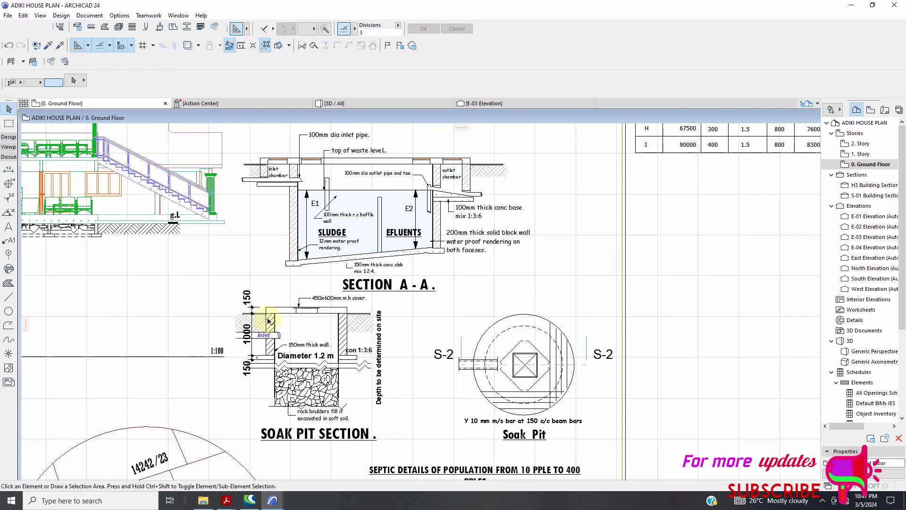
scroll(375, 361, "down", 4)
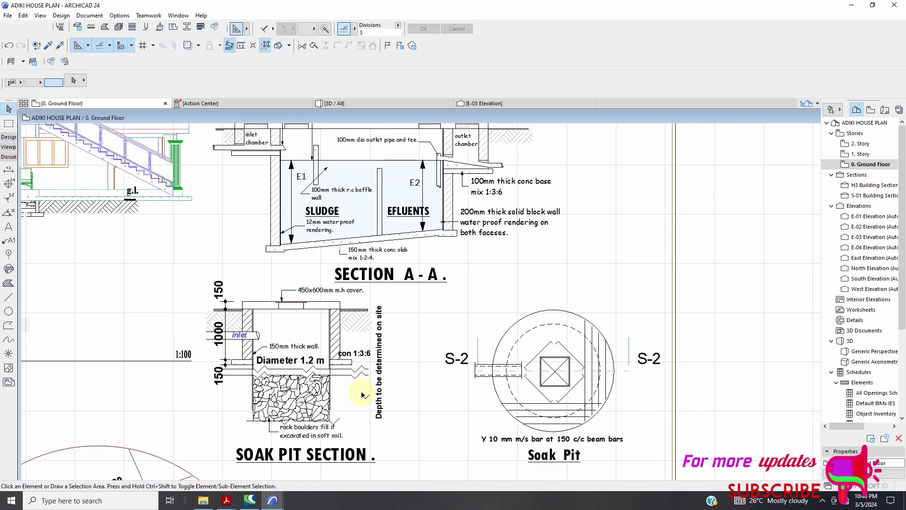
scroll(459, 237, "up", 3)
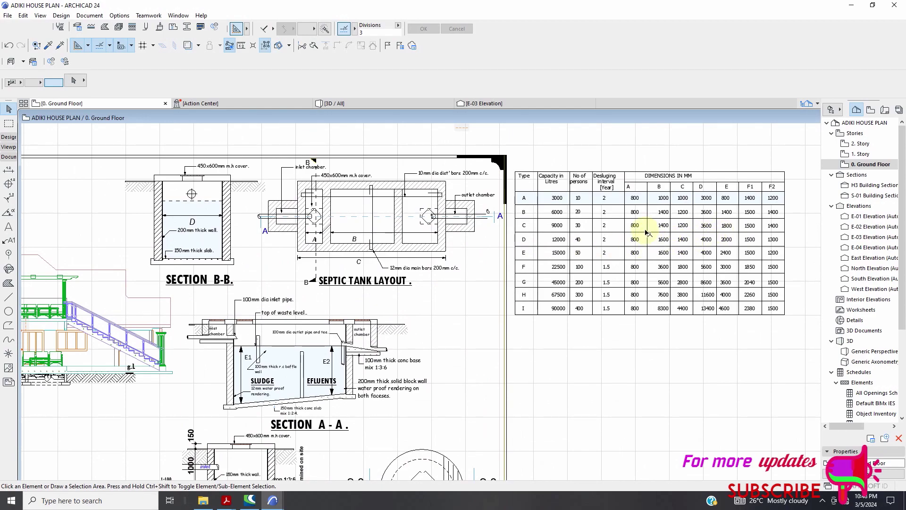
scroll(647, 232, "up", 1)
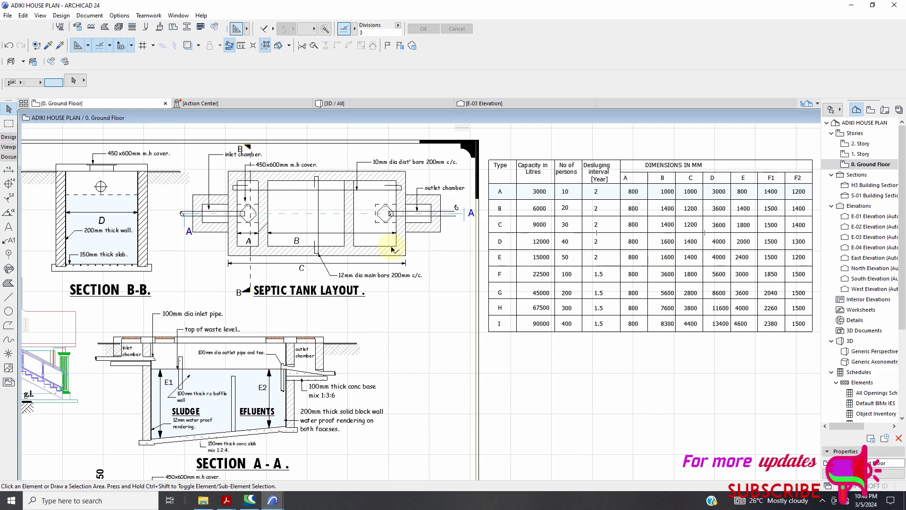
scroll(421, 210, "down", 5)
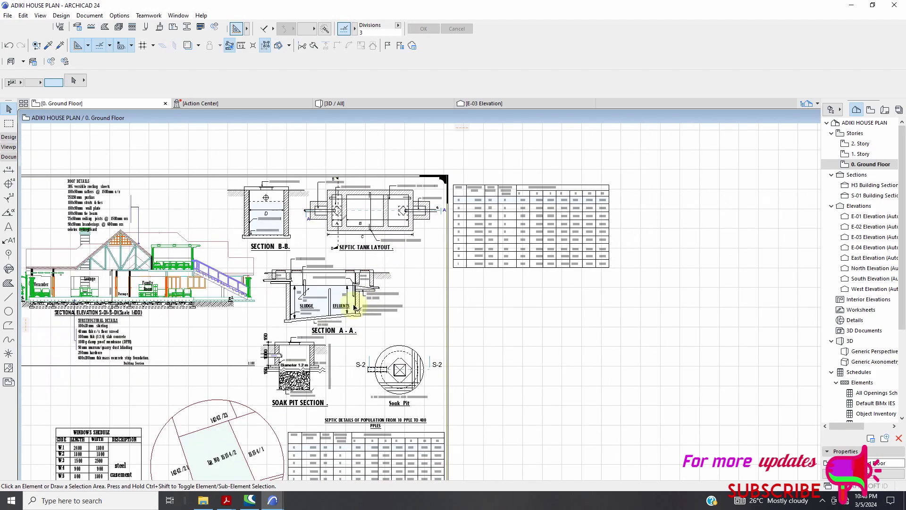
scroll(371, 264, "up", 8)
scroll(378, 281, "down", 2)
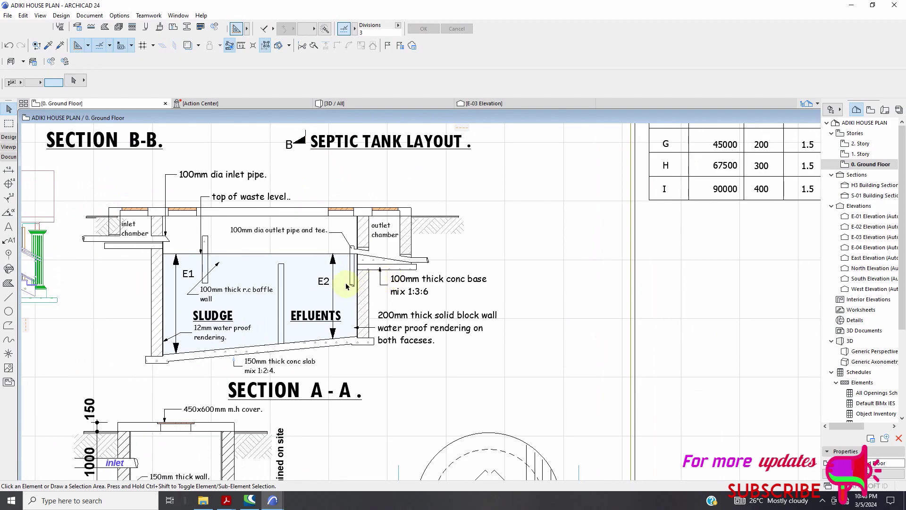
scroll(398, 338, "up", 3)
scroll(345, 286, "down", 4)
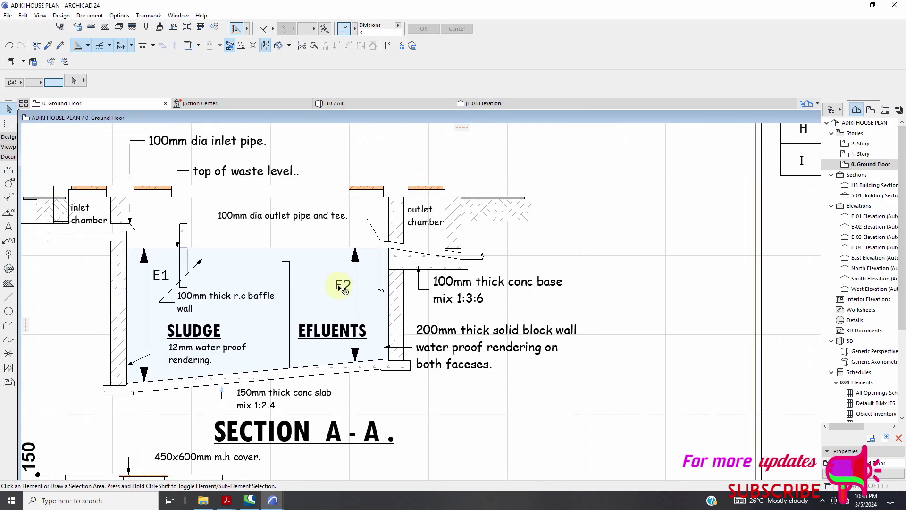
scroll(342, 298, "down", 3)
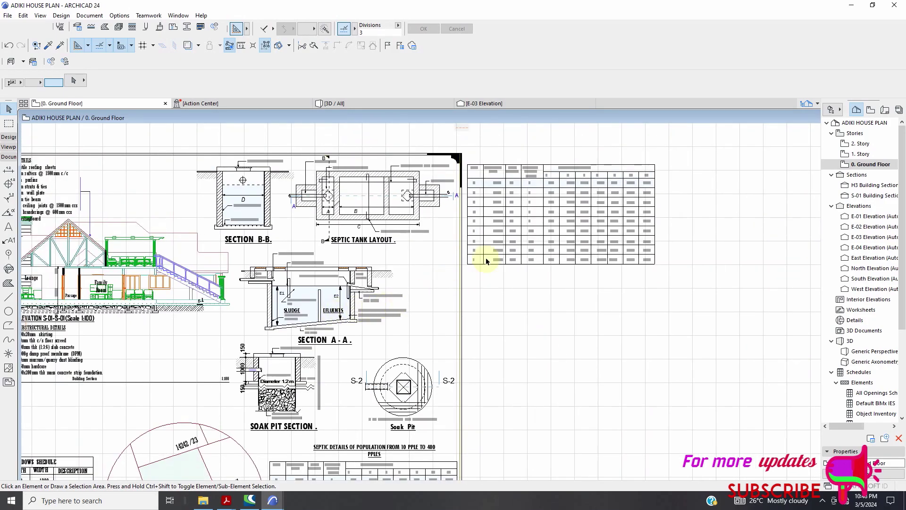
scroll(619, 213, "up", 5)
scroll(644, 213, "down", 3)
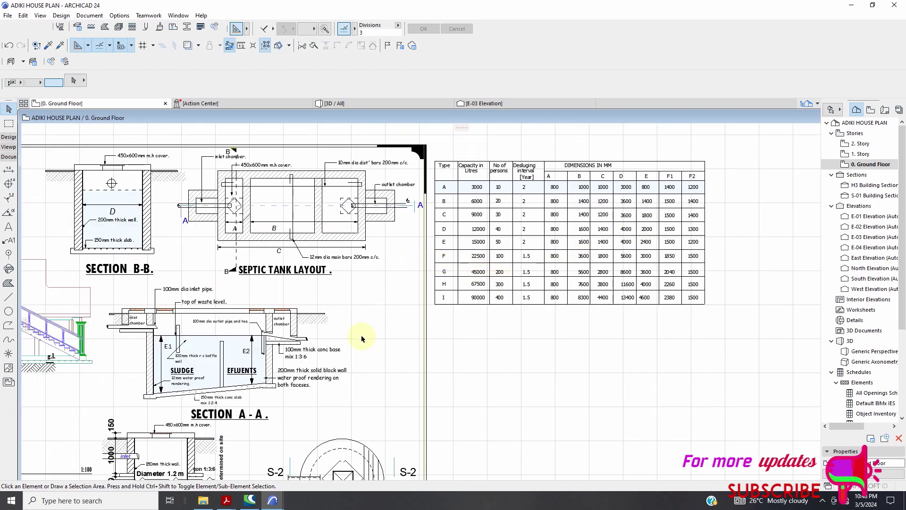
scroll(210, 373, "up", 2)
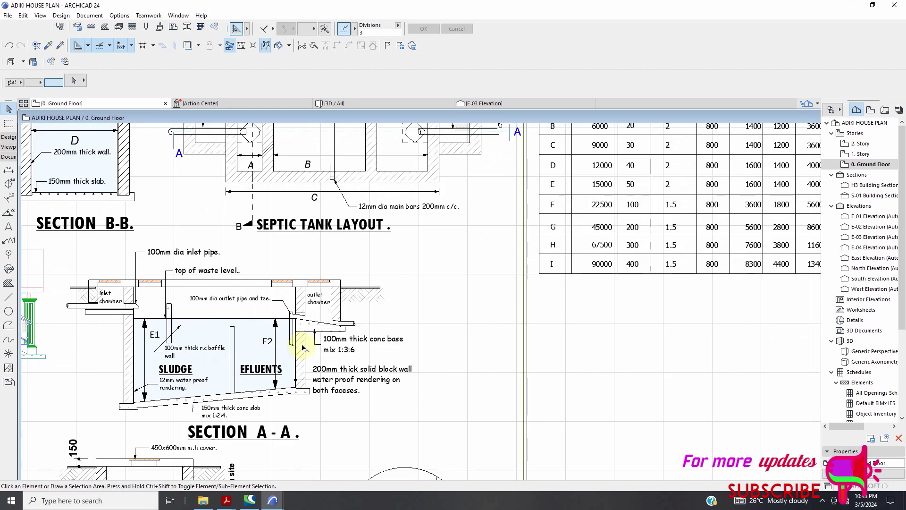
scroll(304, 343, "down", 2)
scroll(150, 159, "up", 2)
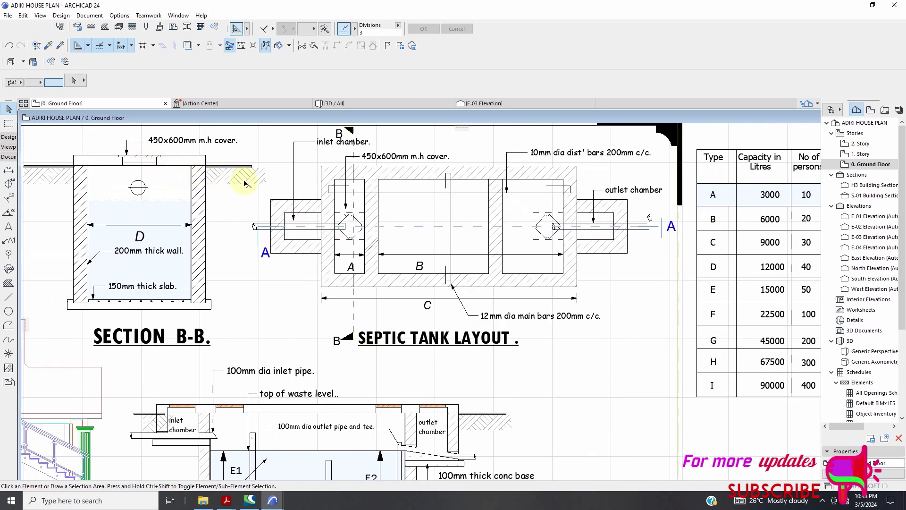
scroll(373, 252, "down", 10)
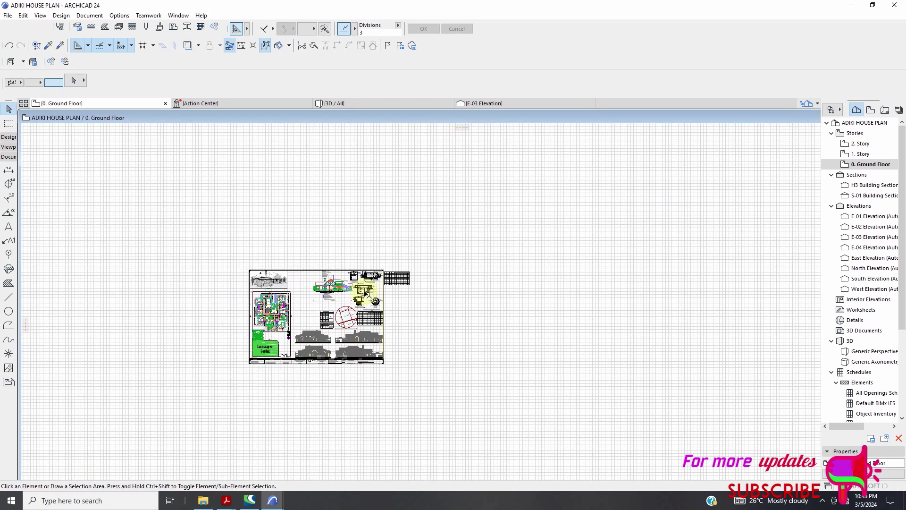
scroll(366, 294, "down", 5)
scroll(337, 184, "up", 1)
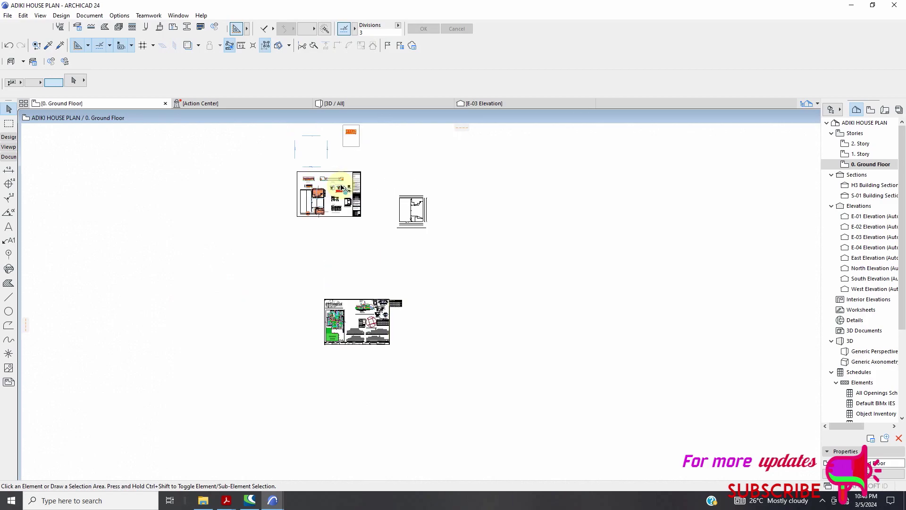
scroll(343, 188, "up", 10)
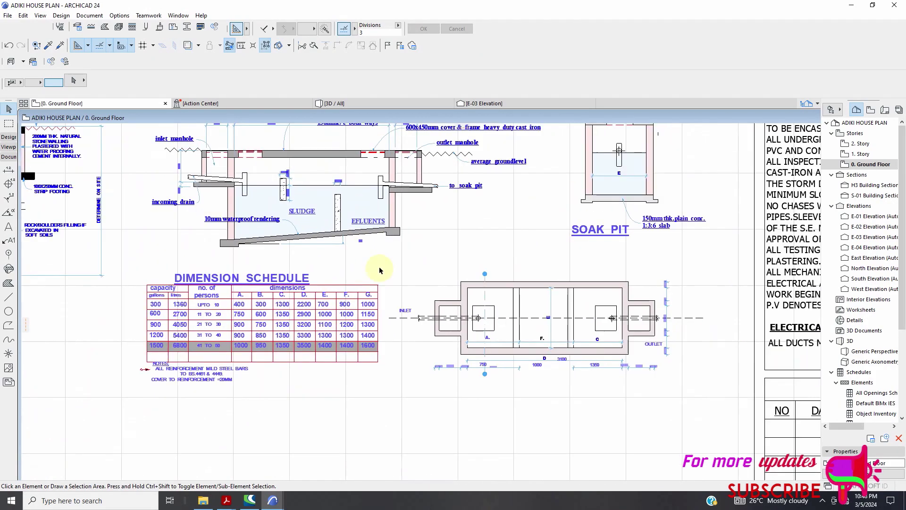
scroll(296, 146, "up", 5)
scroll(345, 231, "down", 3)
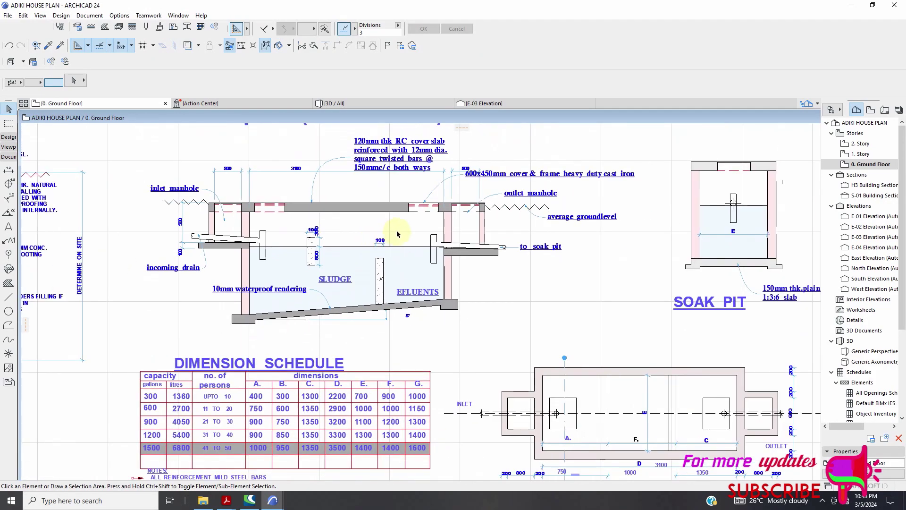
scroll(385, 223, "down", 2)
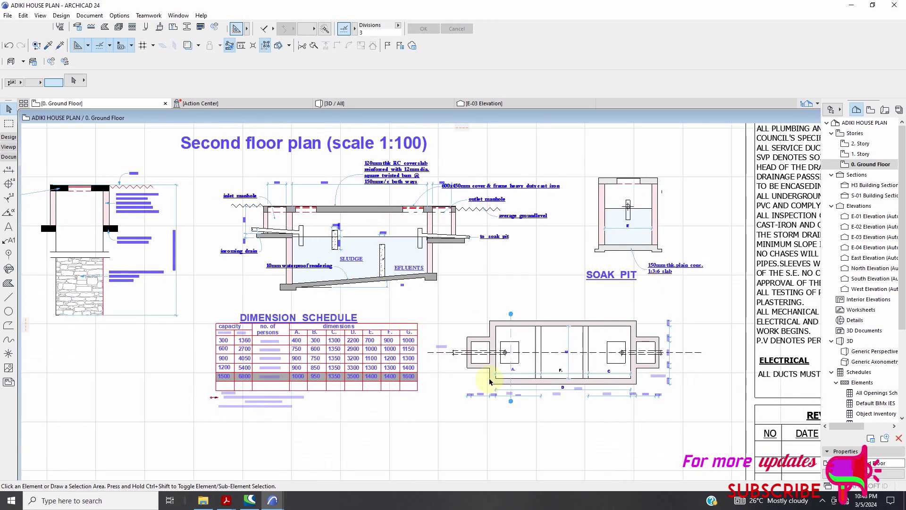
scroll(490, 382, "up", 4)
scroll(537, 402, "down", 2)
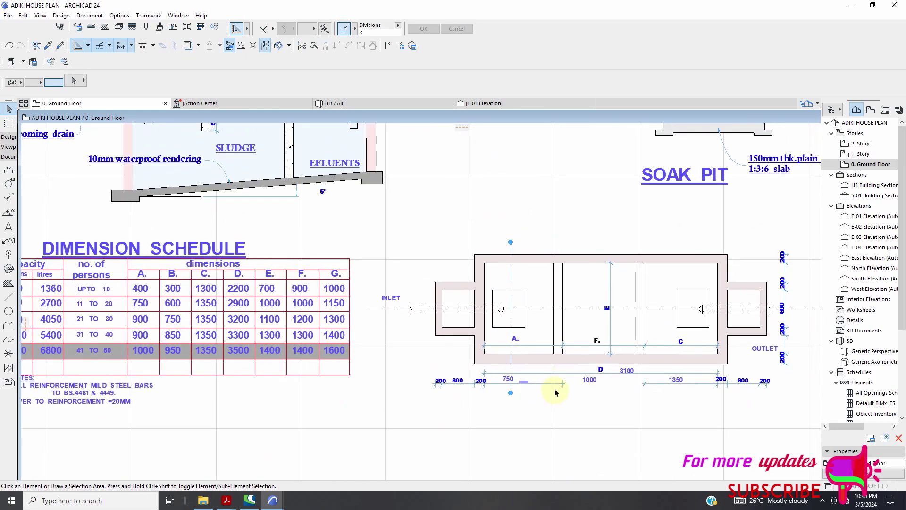
scroll(439, 279, "down", 3)
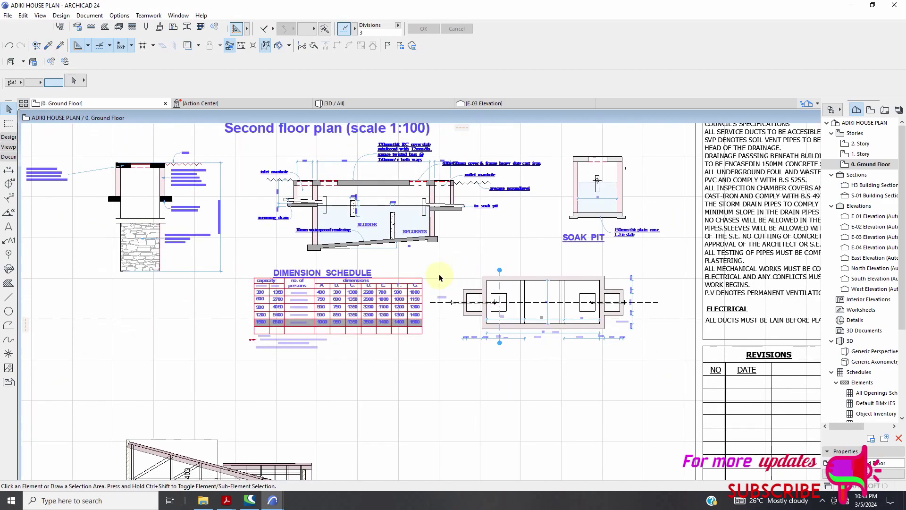
scroll(329, 302, "up", 4)
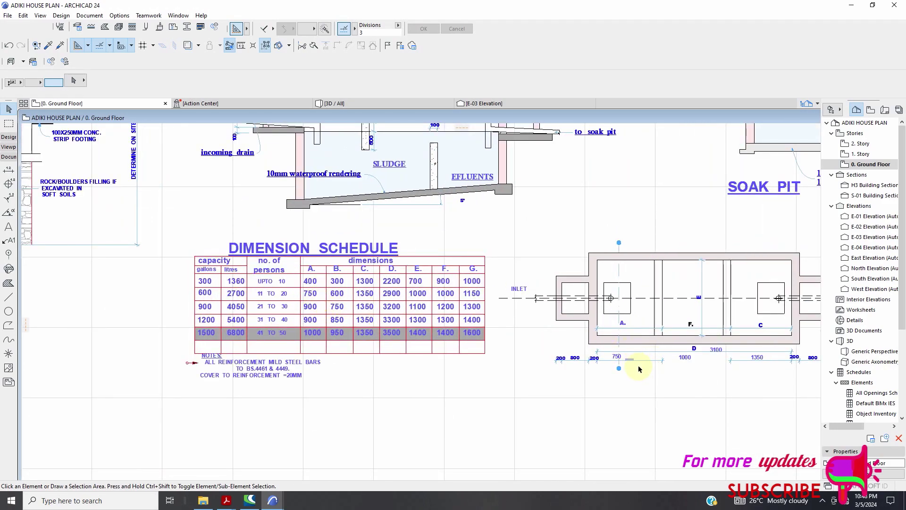
scroll(734, 361, "up", 2)
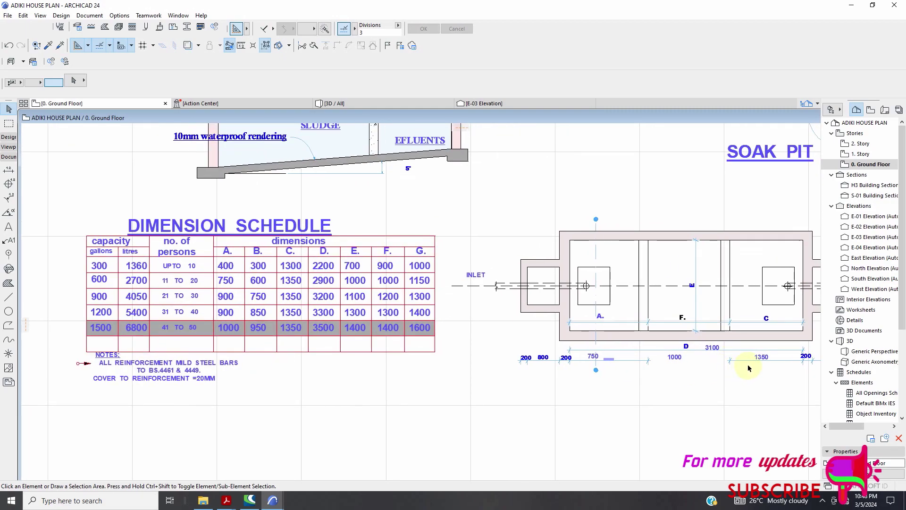
scroll(766, 354, "up", 2)
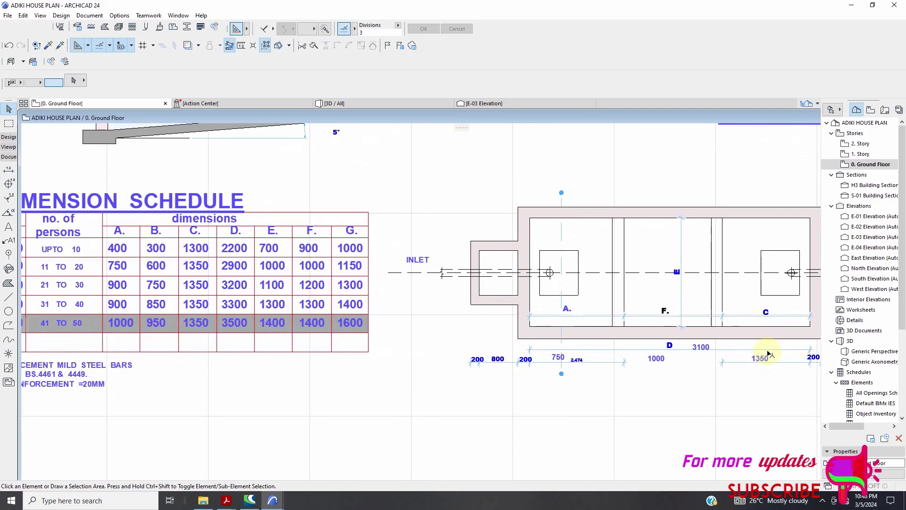
scroll(762, 355, "down", 2)
scroll(759, 361, "up", 1)
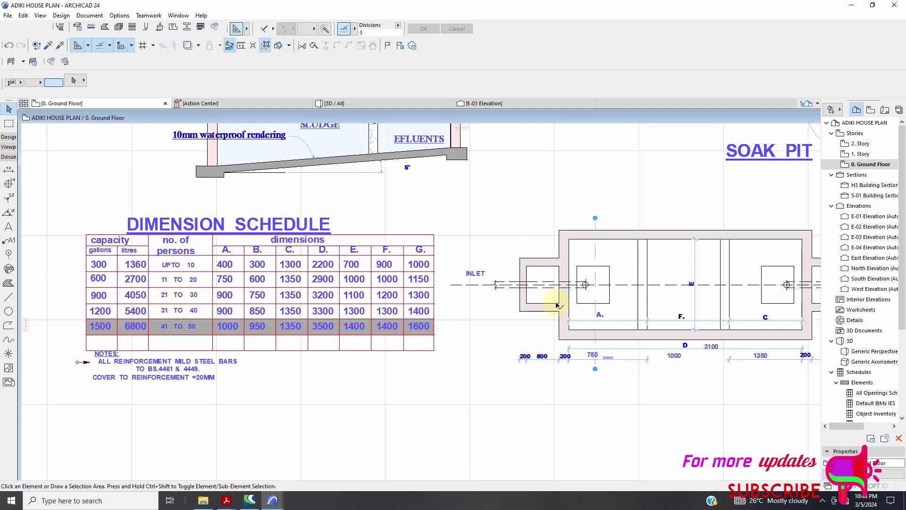
scroll(556, 304, "down", 6)
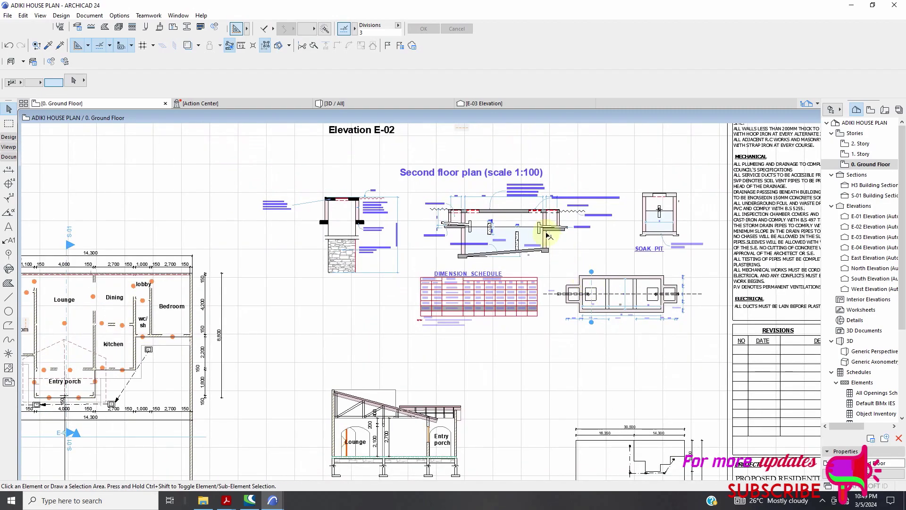
scroll(548, 234, "up", 6)
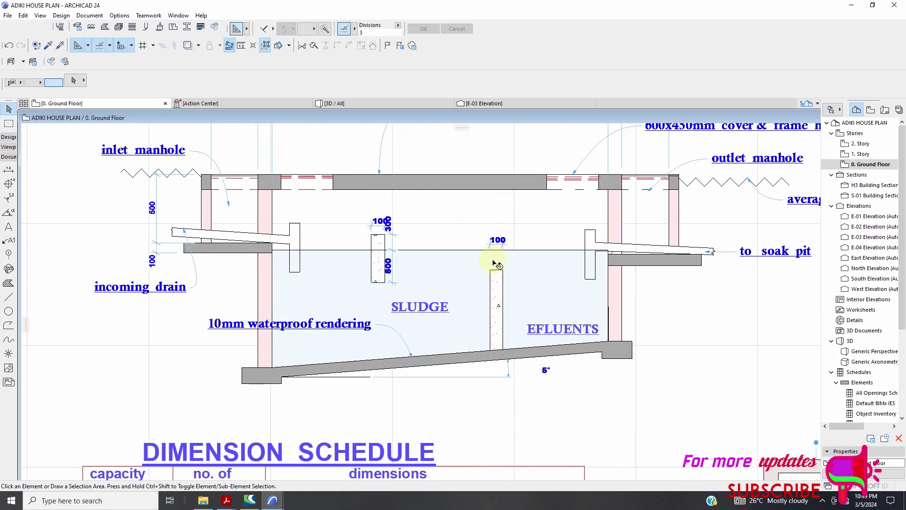
scroll(494, 263, "down", 2)
scroll(491, 259, "up", 2)
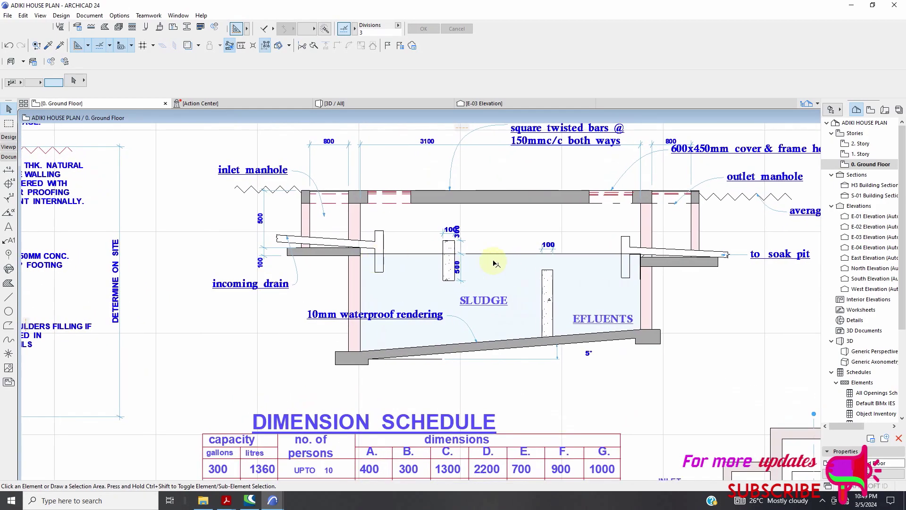
scroll(535, 276, "down", 3)
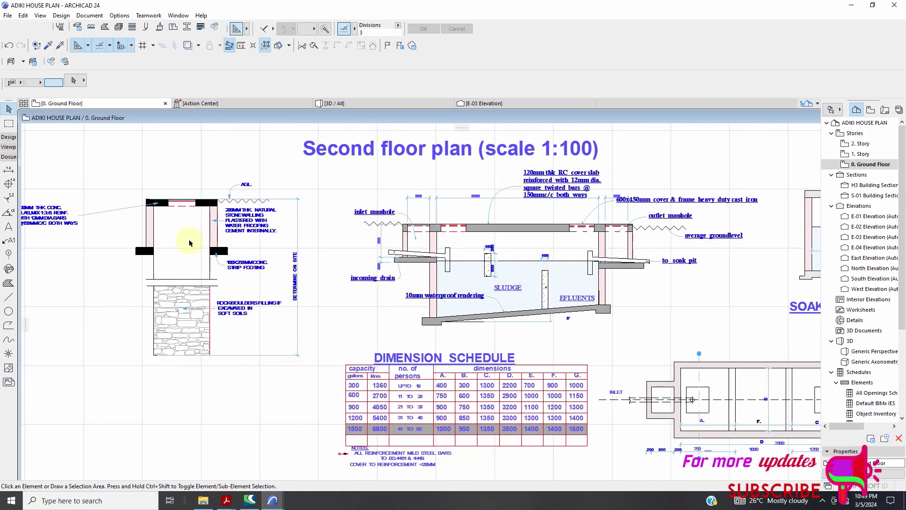
scroll(189, 243, "up", 2)
scroll(541, 232, "down", 3)
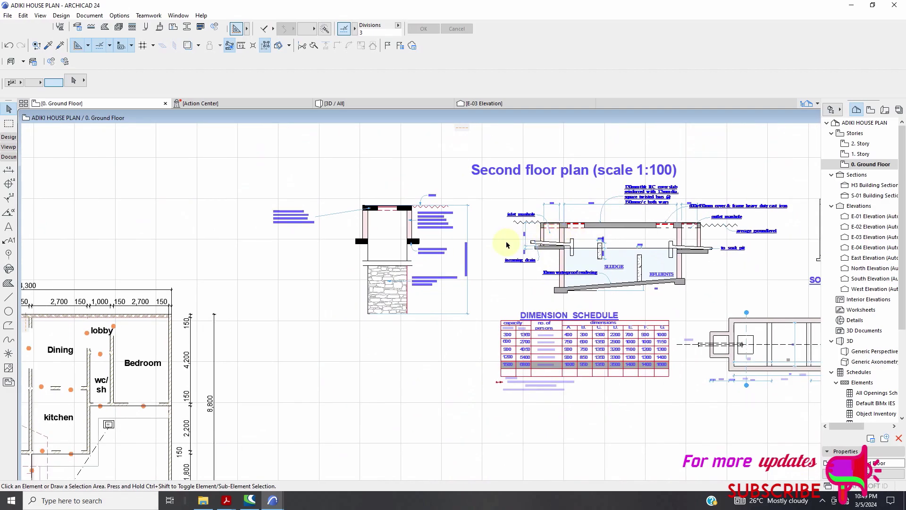
scroll(441, 250, "up", 1)
scroll(324, 246, "up", 1)
scroll(323, 256, "down", 1)
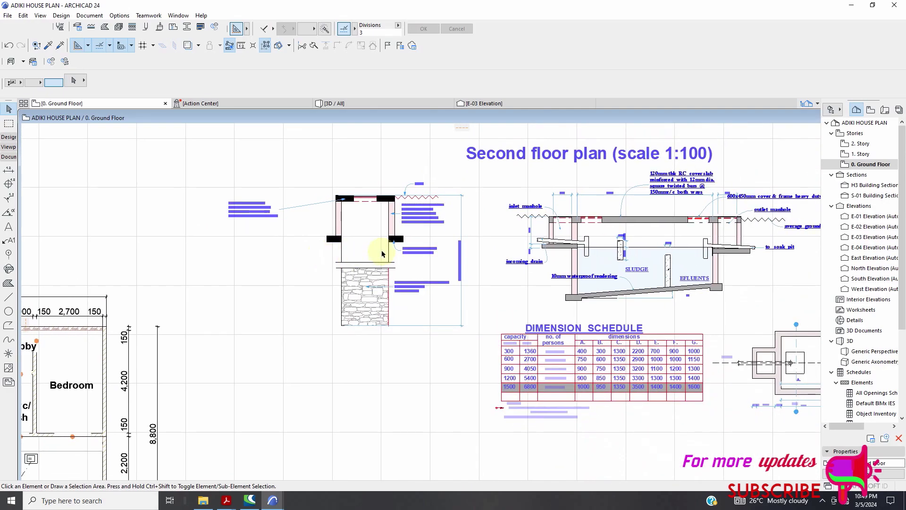
scroll(548, 221, "down", 4)
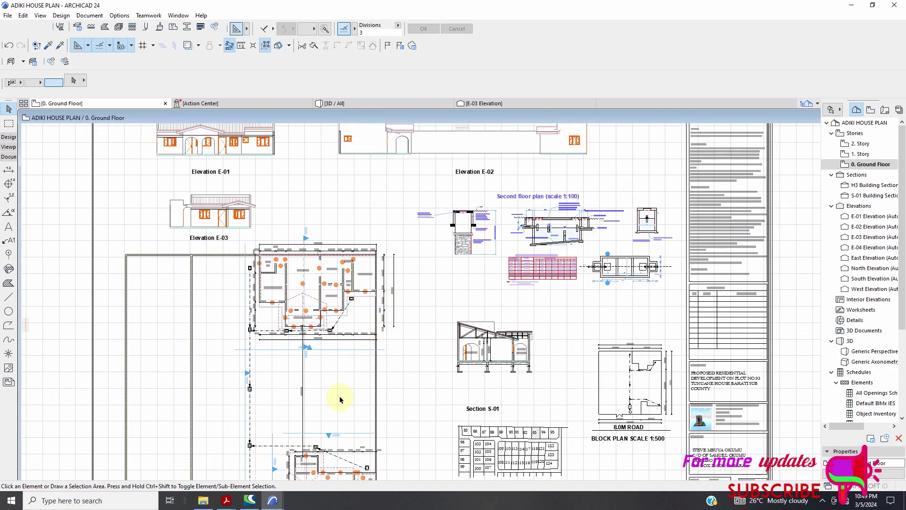
scroll(519, 241, "down", 1)
scroll(529, 236, "up", 5)
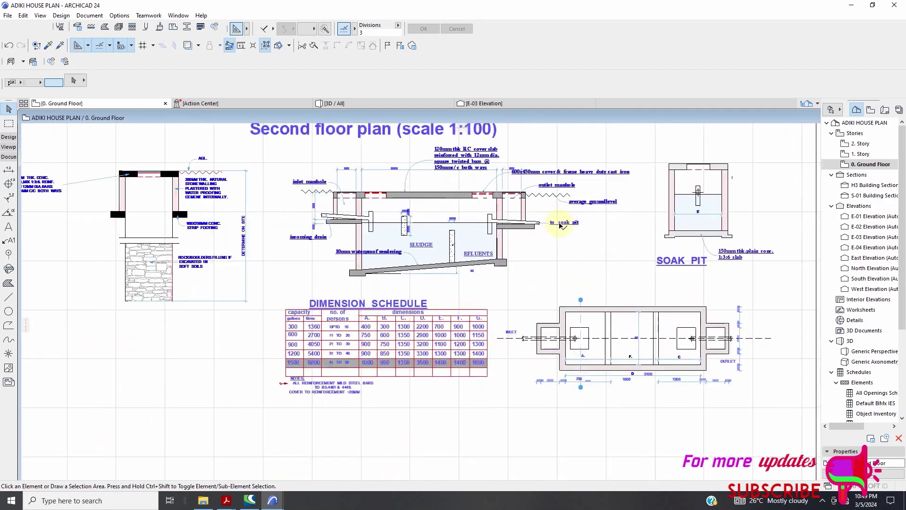
scroll(250, 172, "up", 4)
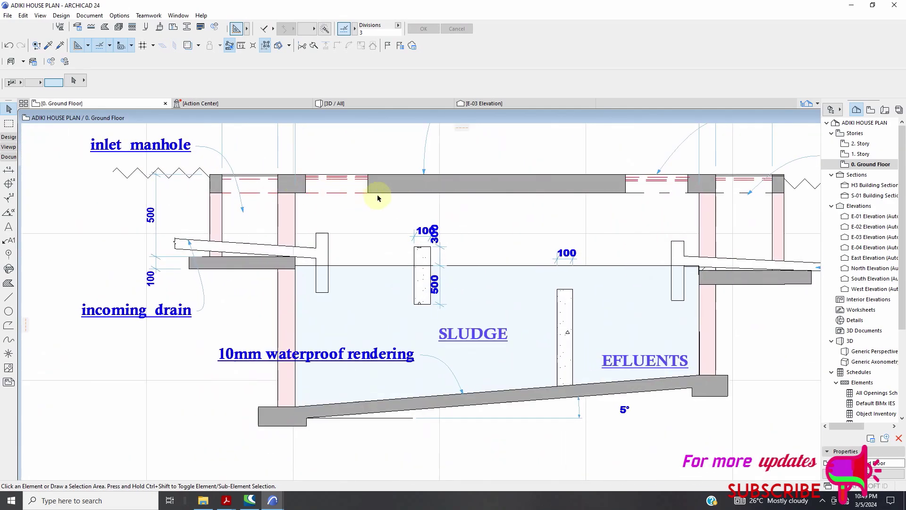
left_click(335, 181)
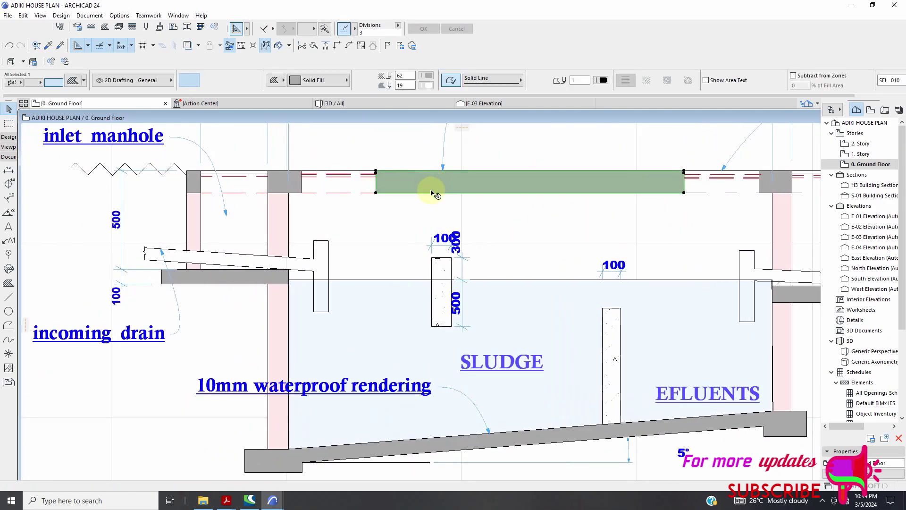
left_click(399, 324)
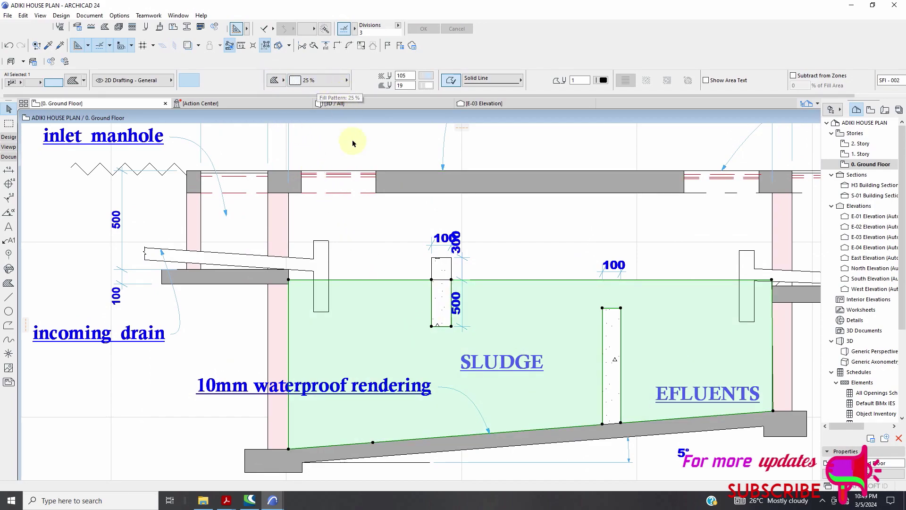
left_click(285, 319)
scroll(406, 222, "down", 1)
scroll(407, 222, "down", 5)
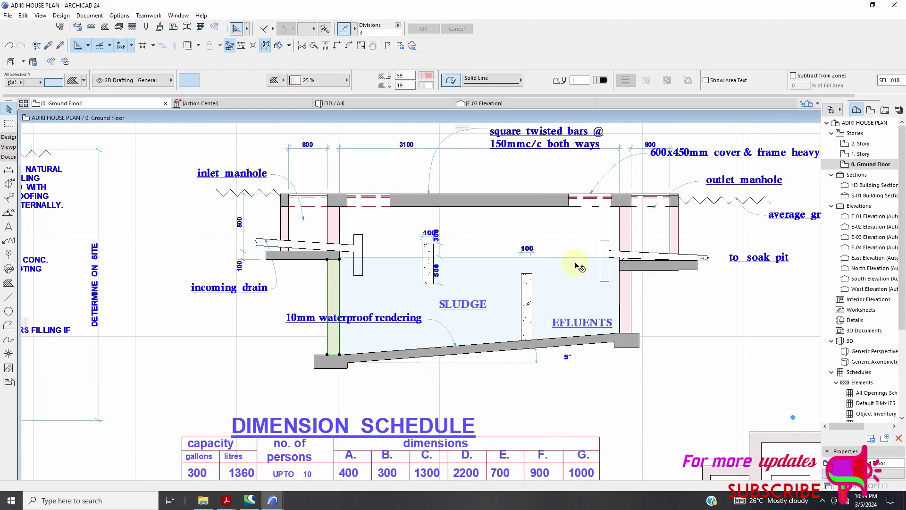
scroll(621, 193, "up", 5)
left_click(621, 184)
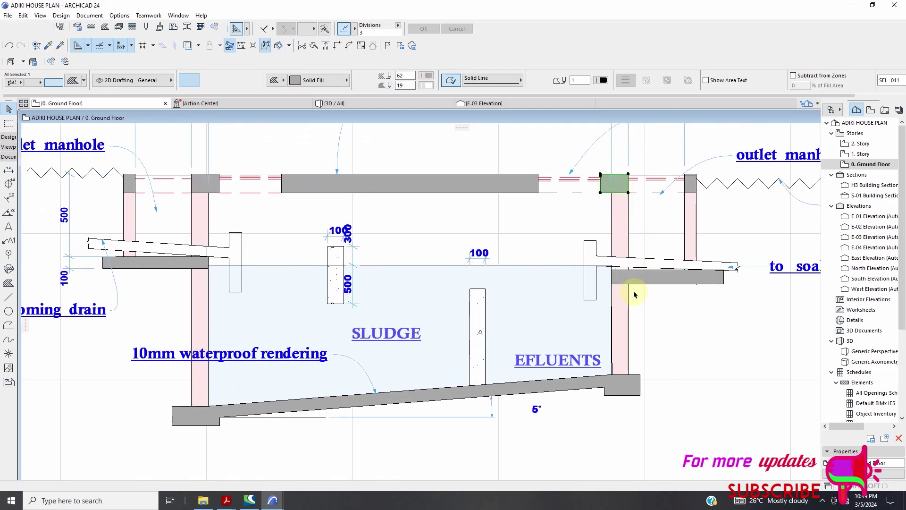
left_click(630, 388)
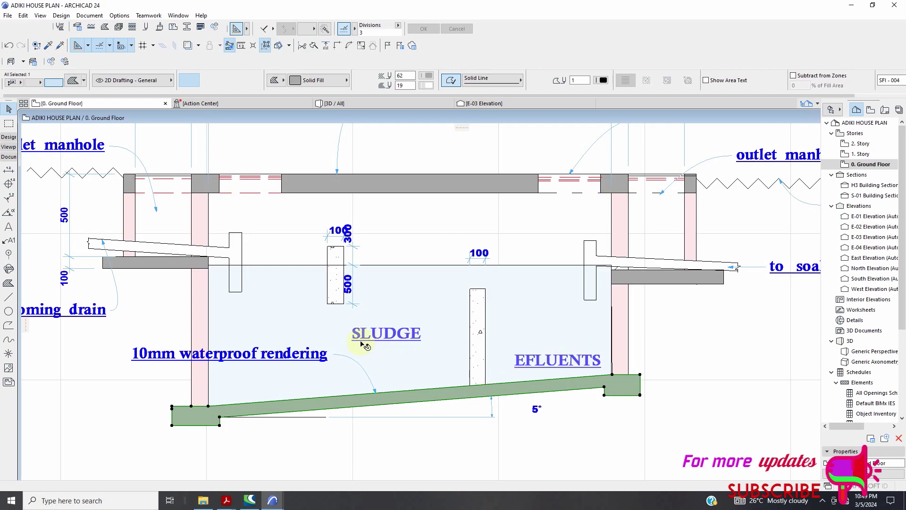
scroll(312, 307, "down", 2)
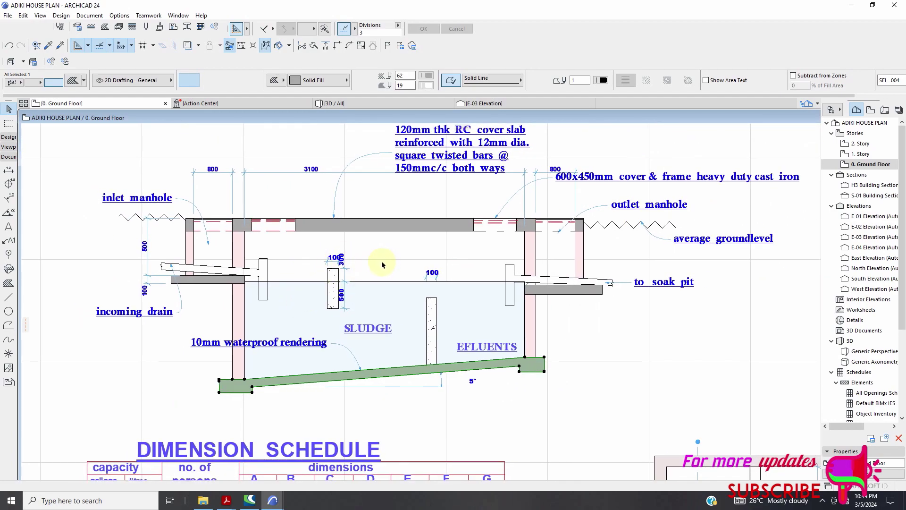
scroll(435, 261, "down", 3)
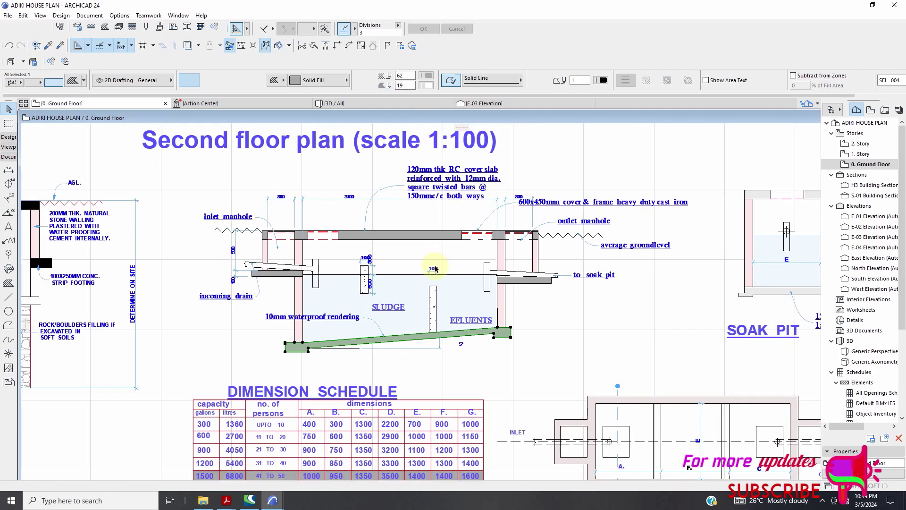
scroll(550, 369, "up", 3)
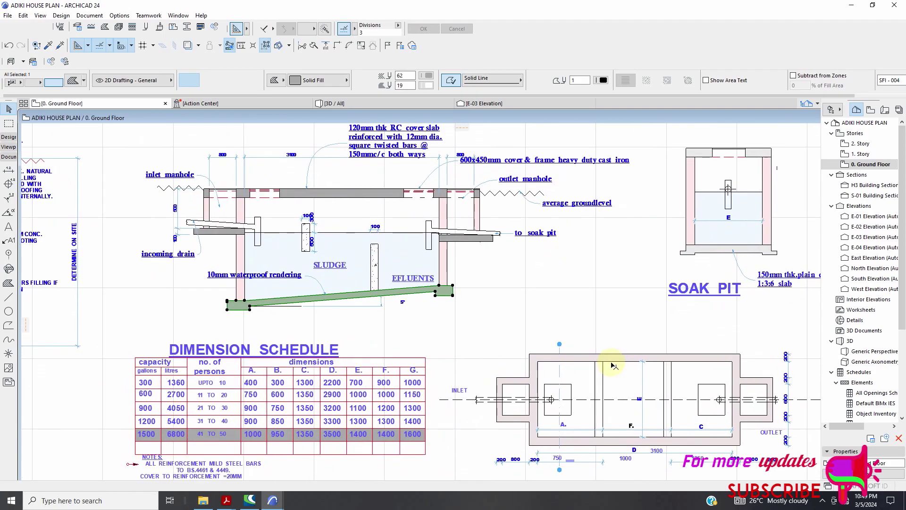
scroll(569, 302, "down", 5)
scroll(676, 262, "up", 3)
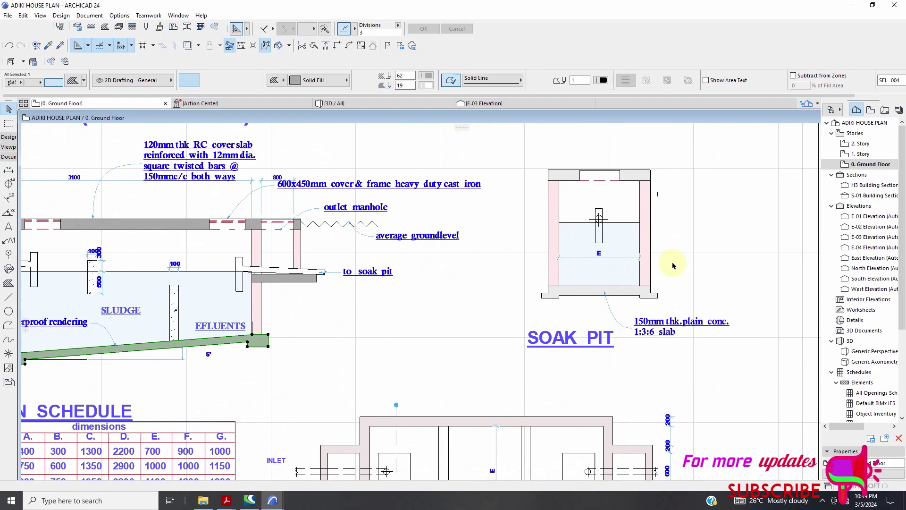
scroll(635, 257, "down", 5)
scroll(498, 249, "down", 4)
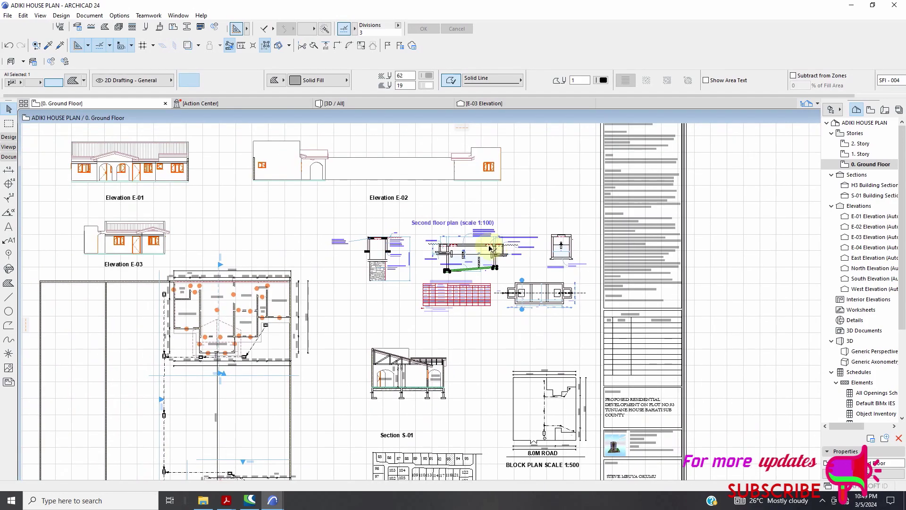
scroll(504, 245, "up", 5)
scroll(567, 226, "up", 1)
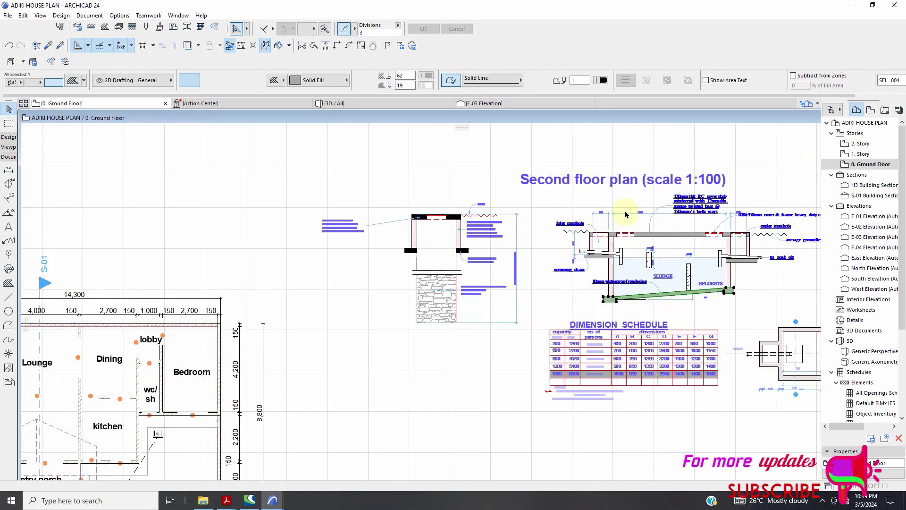
scroll(625, 210, "down", 4)
scroll(670, 239, "up", 3)
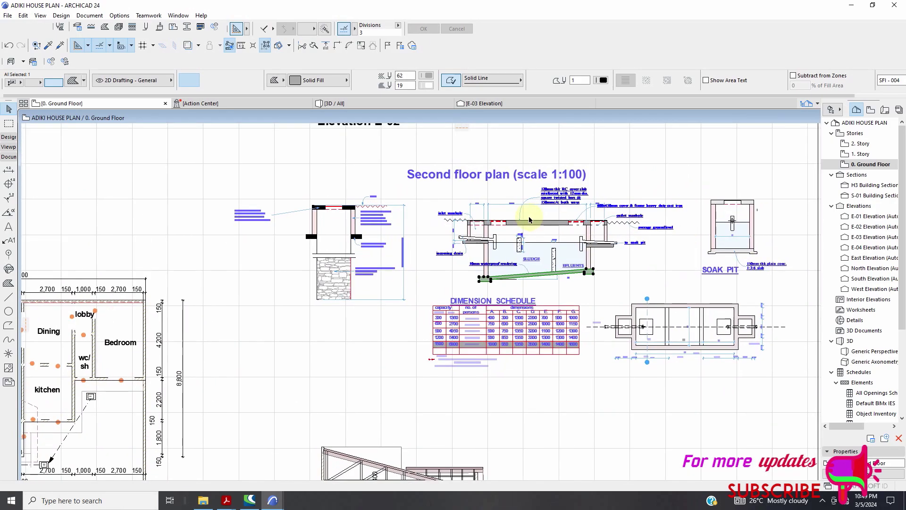
scroll(522, 225, "up", 4)
scroll(511, 233, "down", 4)
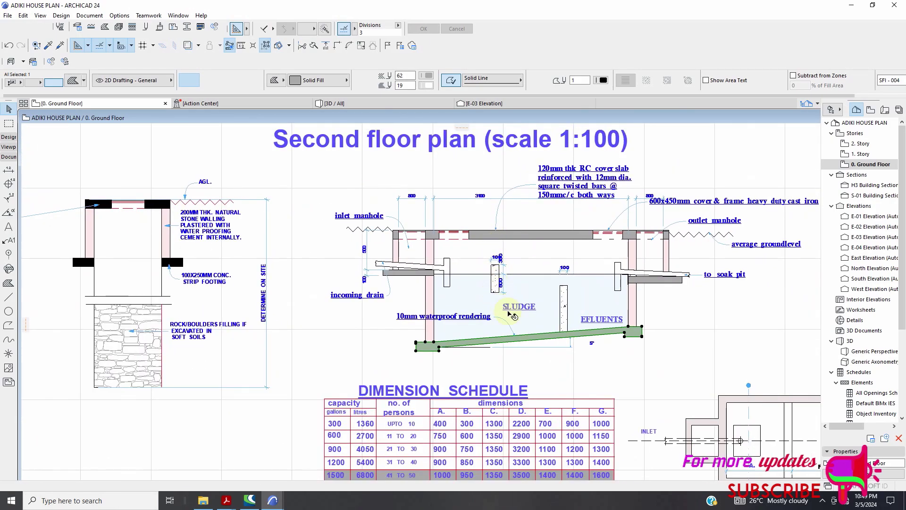
scroll(655, 366, "up", 3)
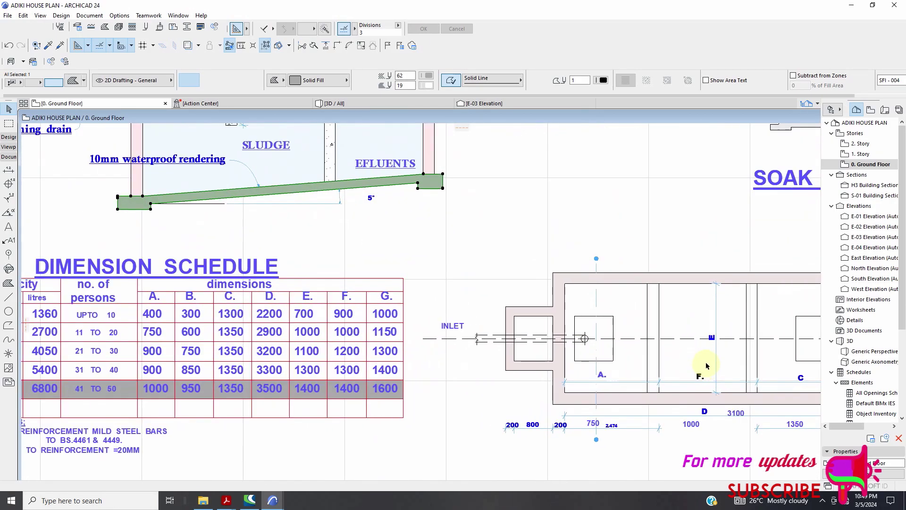
scroll(576, 299, "down", 4)
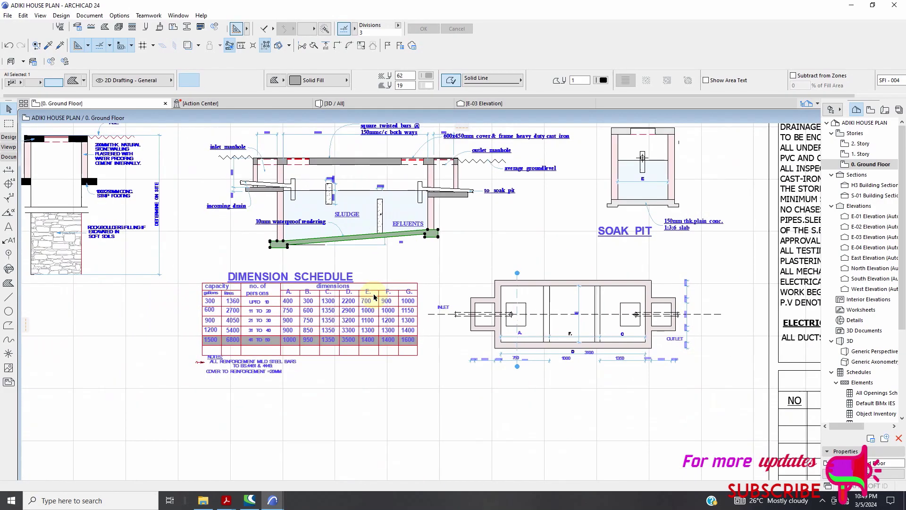
scroll(588, 329, "up", 2)
scroll(588, 328, "up", 3)
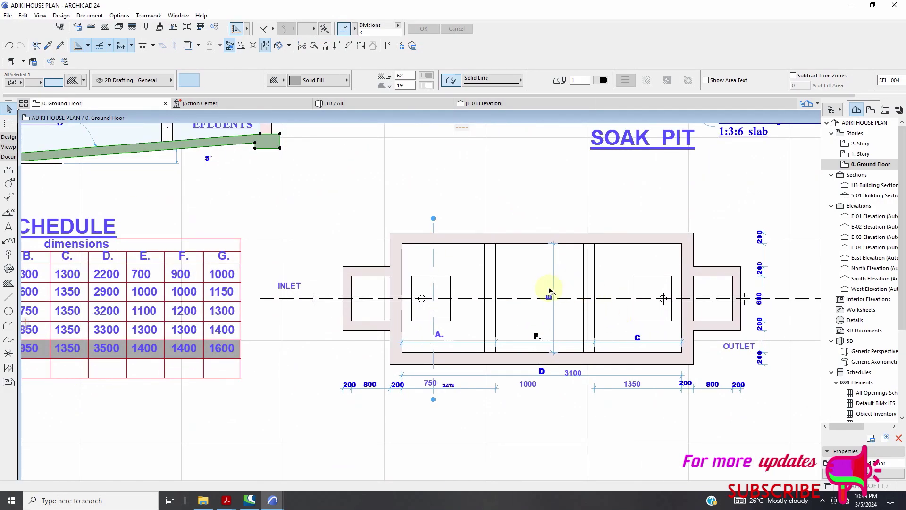
scroll(549, 290, "down", 3)
scroll(57, 161, "up", 3)
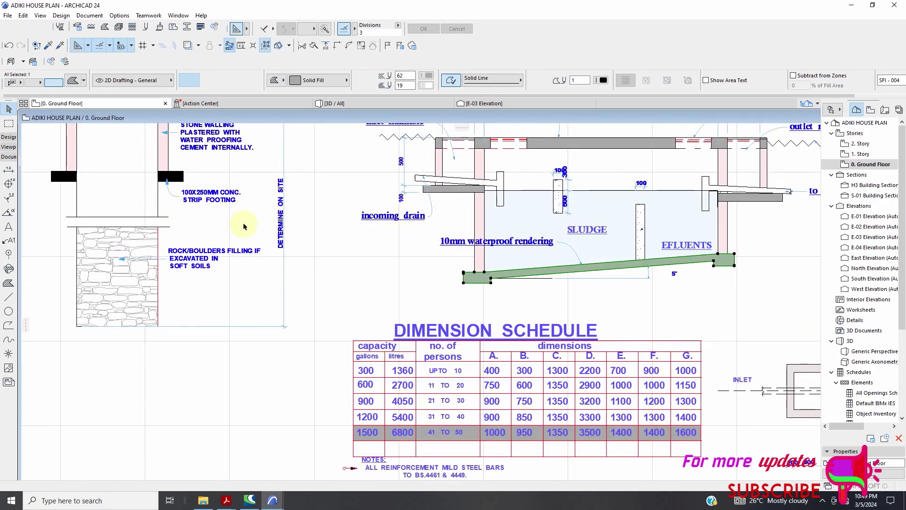
scroll(255, 236, "down", 2)
scroll(425, 278, "up", 1)
scroll(440, 283, "down", 2)
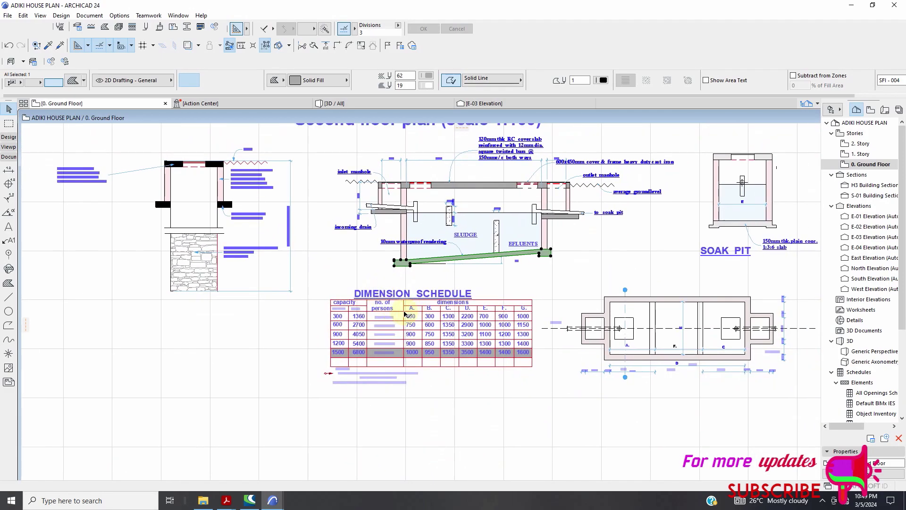
scroll(444, 295, "up", 3)
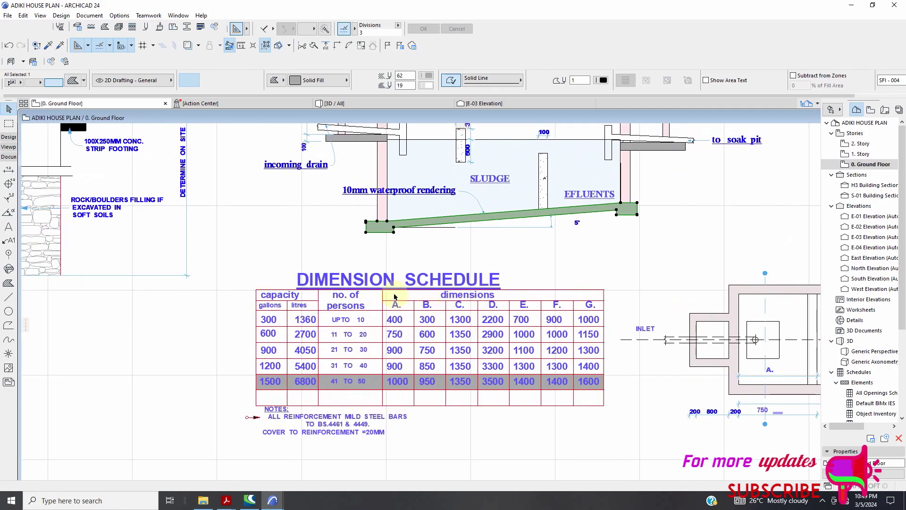
scroll(275, 330, "up", 2)
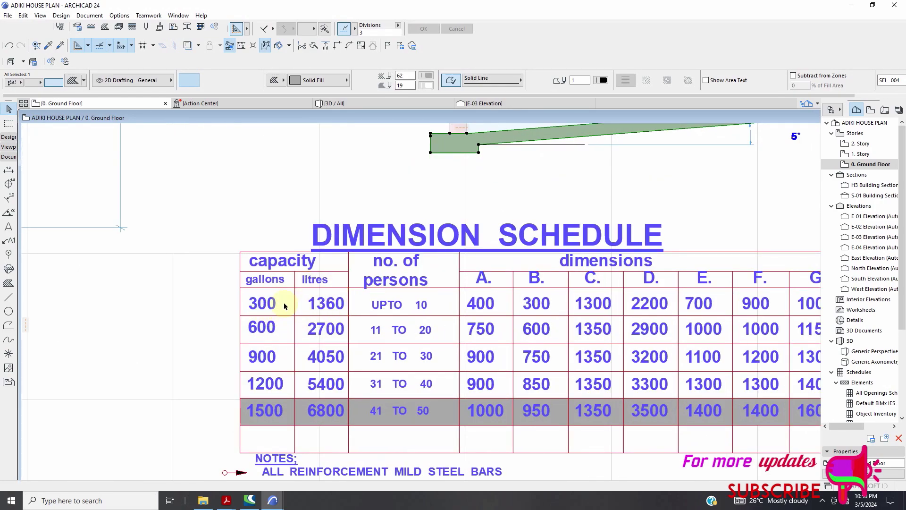
scroll(334, 299, "down", 2)
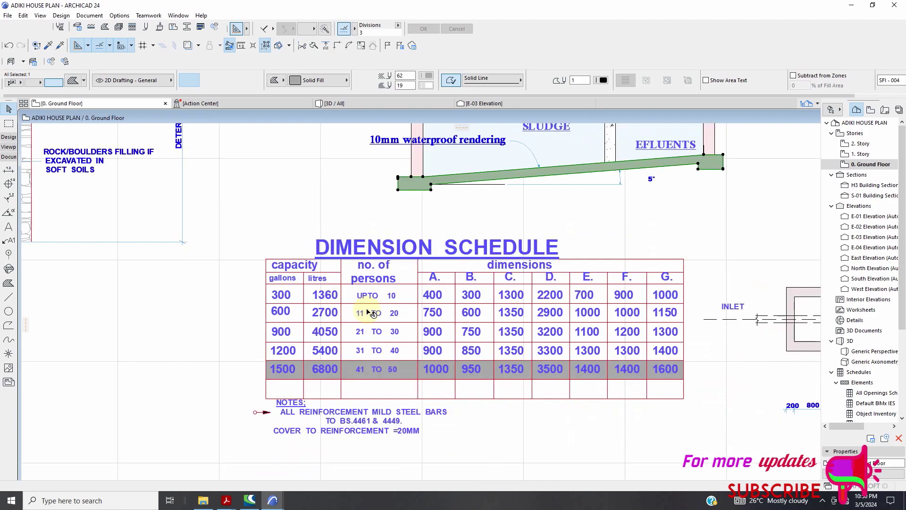
scroll(518, 326, "down", 4)
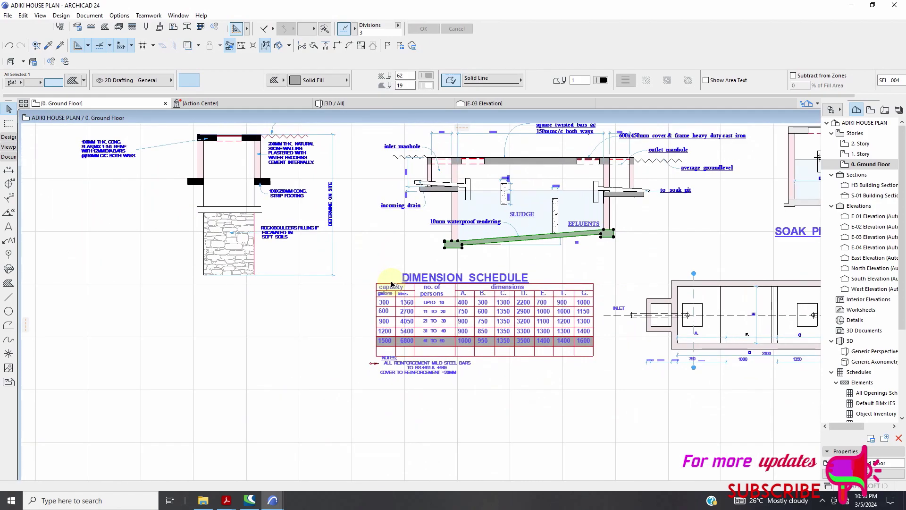
scroll(518, 326, "up", 5)
scroll(519, 326, "down", 5)
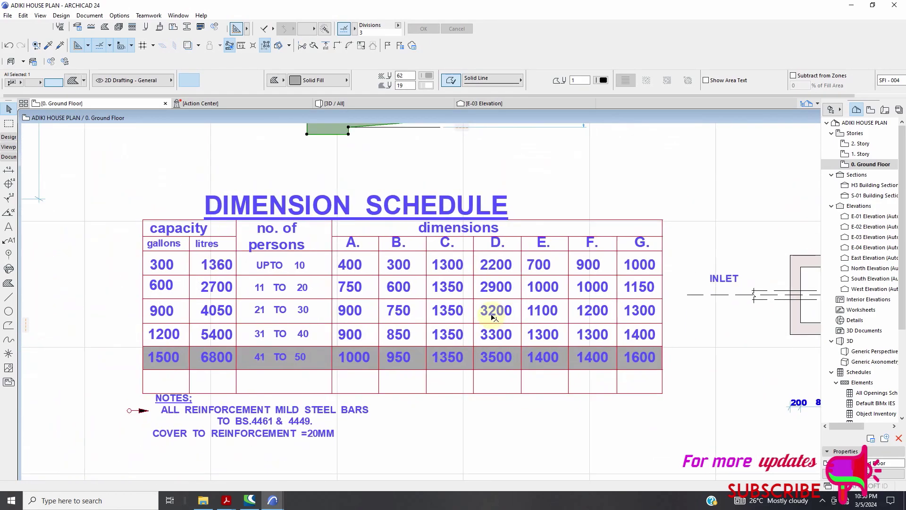
scroll(377, 306, "down", 3)
scroll(371, 300, "up", 7)
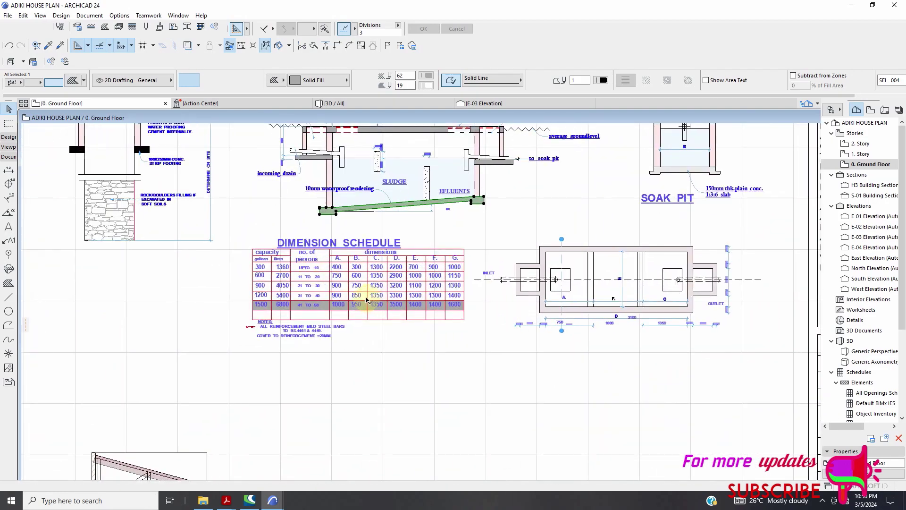
scroll(370, 299, "down", 3)
scroll(665, 273, "up", 4)
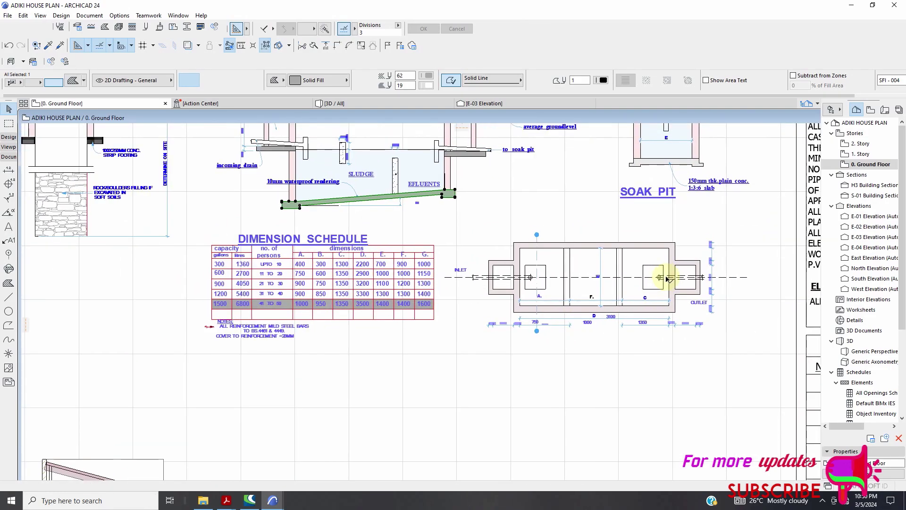
scroll(461, 255, "down", 2)
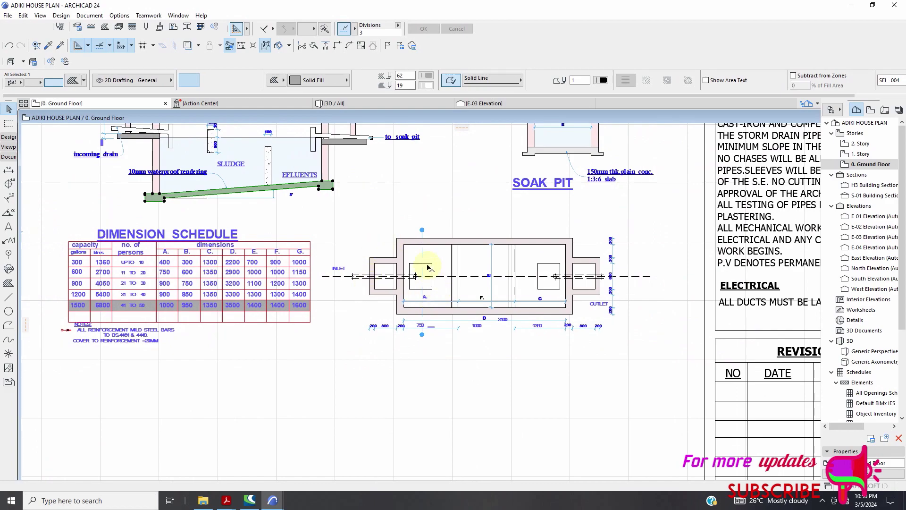
scroll(428, 268, "up", 2)
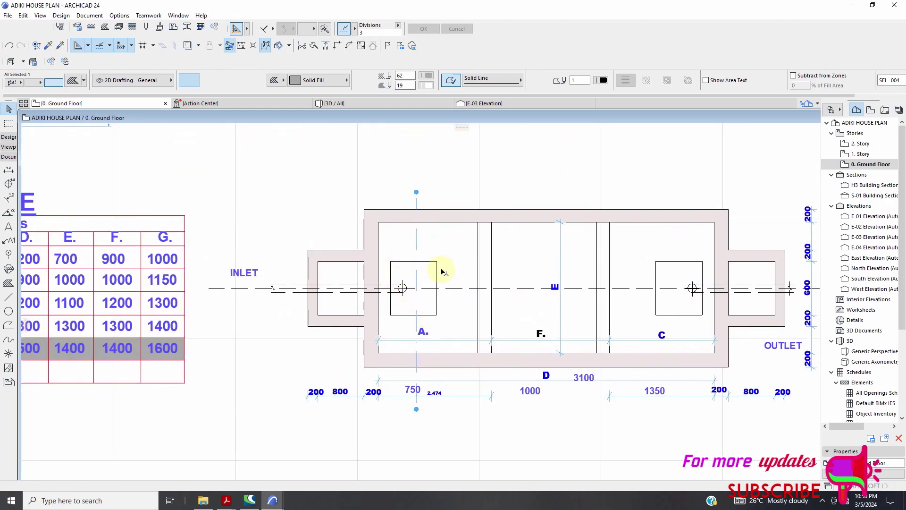
scroll(659, 271, "down", 2)
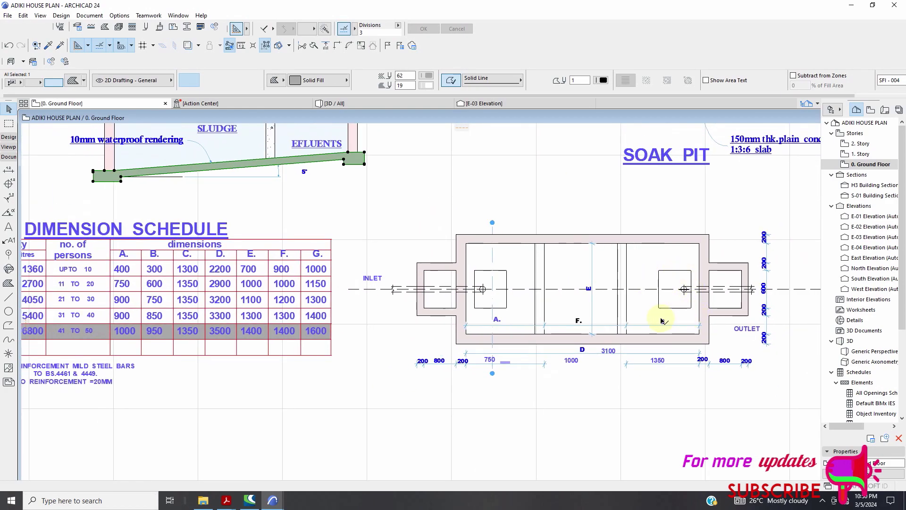
scroll(515, 262, "down", 3)
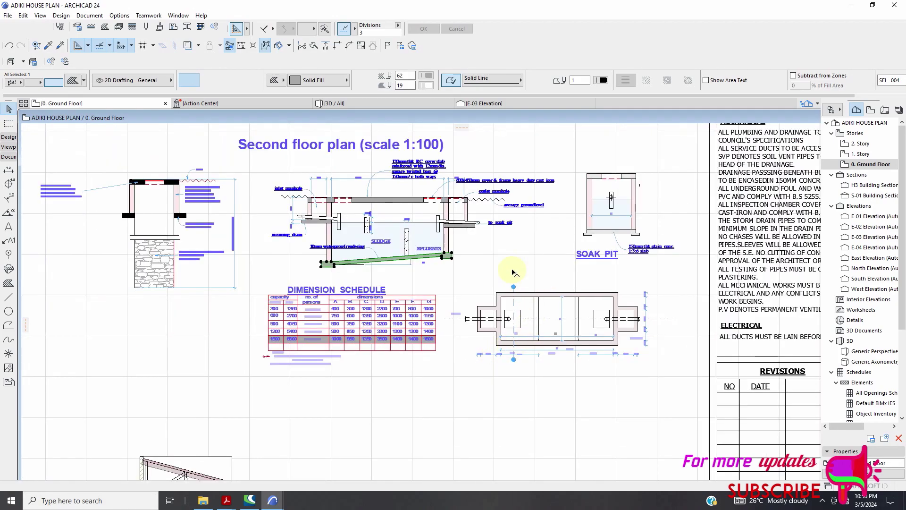
scroll(381, 213, "up", 1)
scroll(381, 213, "up", 3)
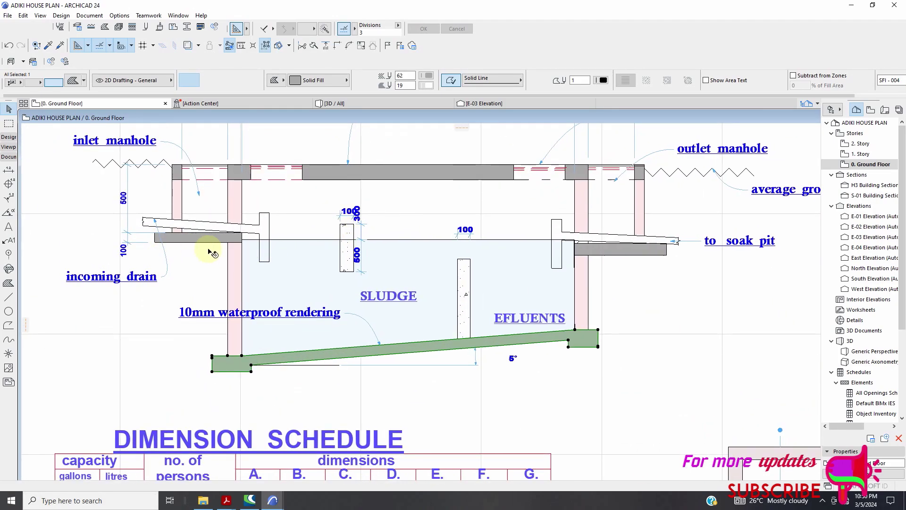
scroll(208, 249, "down", 1)
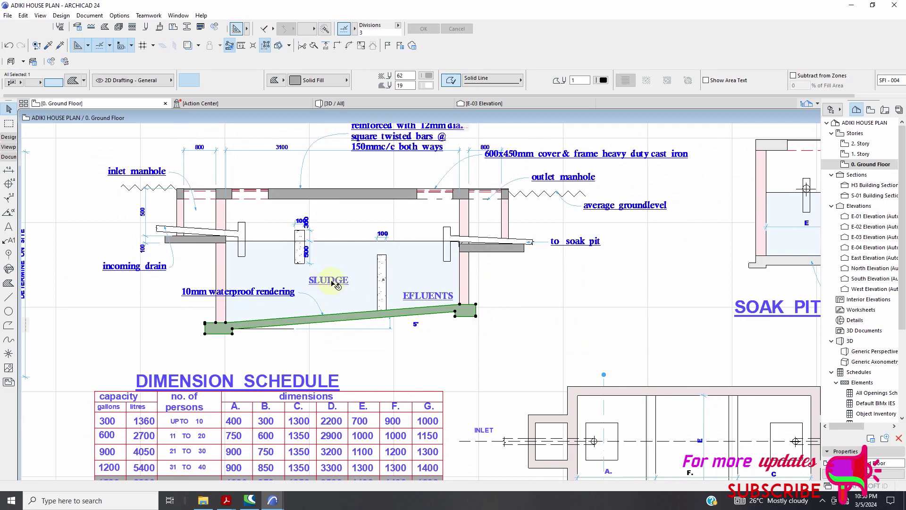
scroll(595, 264, "down", 3)
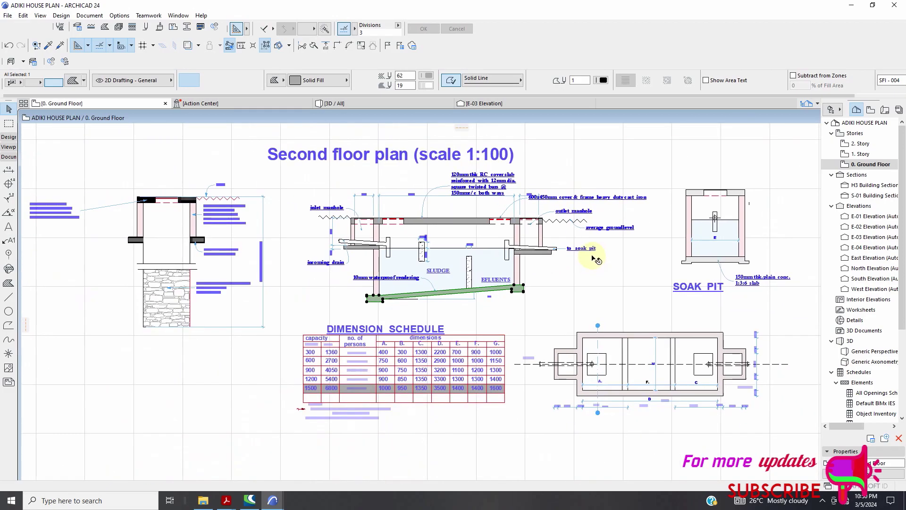
scroll(750, 261, "up", 4)
scroll(653, 249, "down", 3)
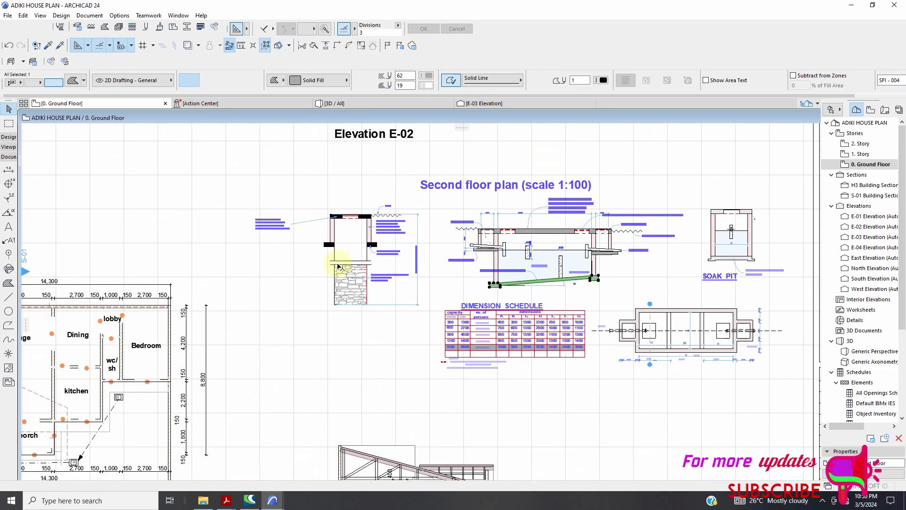
scroll(360, 261, "up", 4)
scroll(525, 282, "up", 2)
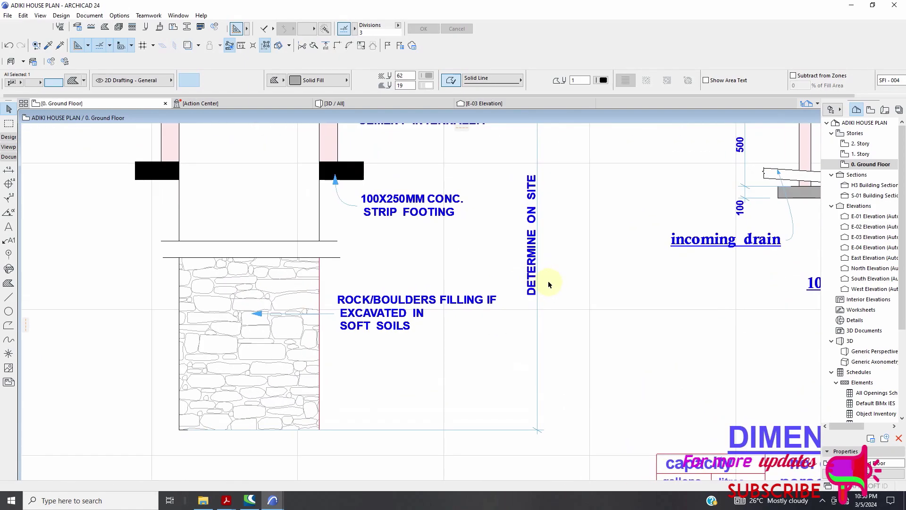
scroll(562, 289, "down", 3)
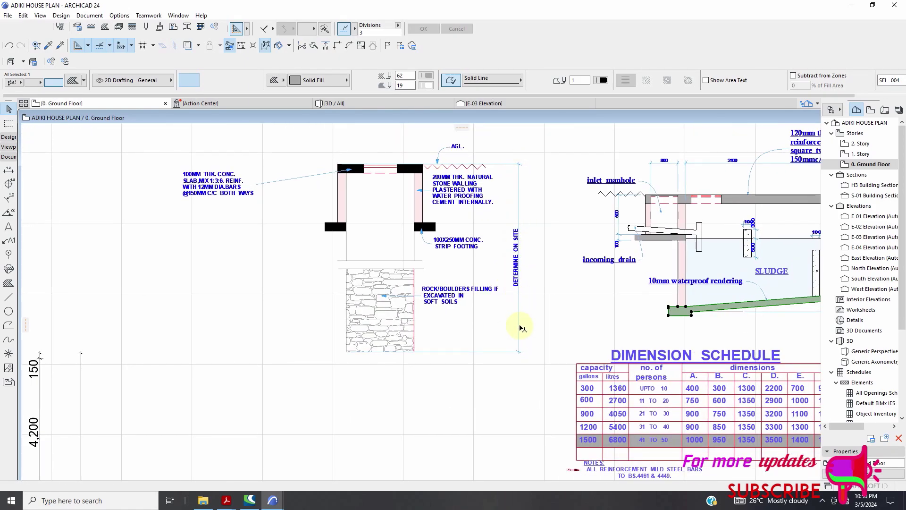
scroll(198, 179, "up", 5)
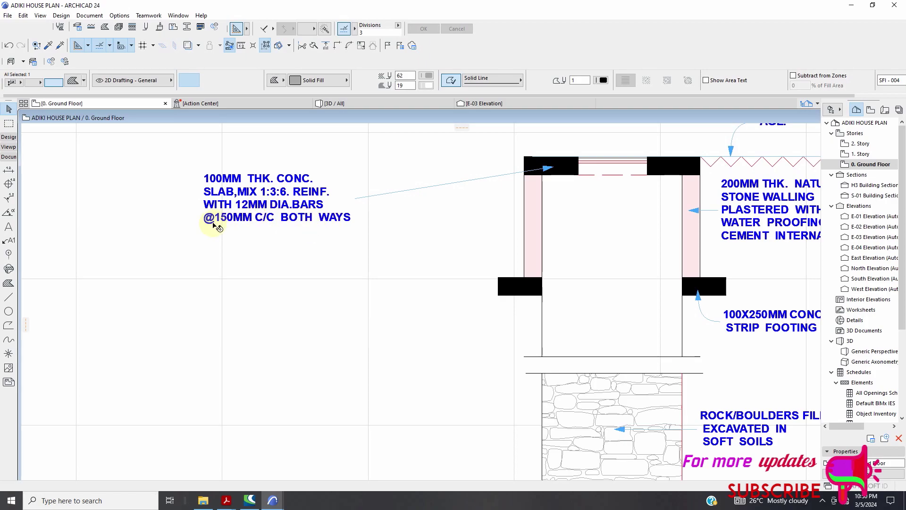
scroll(232, 229, "down", 1)
scroll(259, 227, "down", 8)
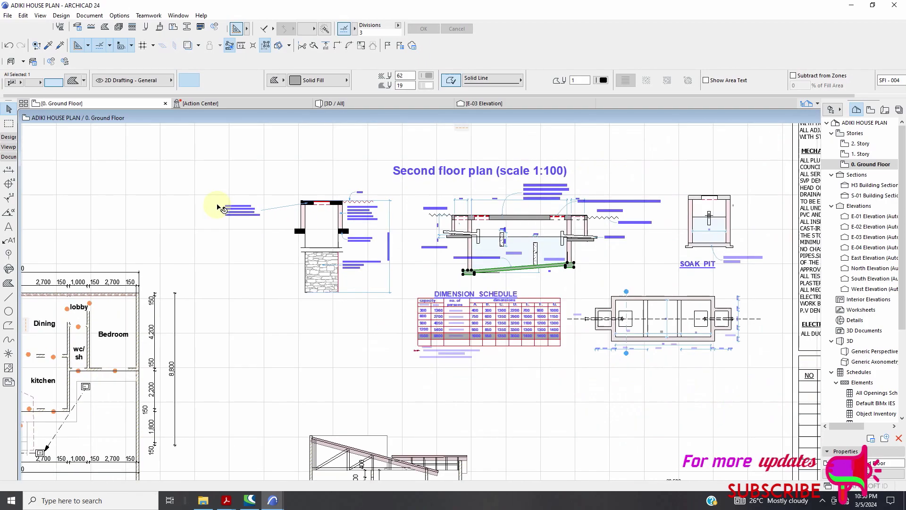
scroll(234, 203, "down", 10)
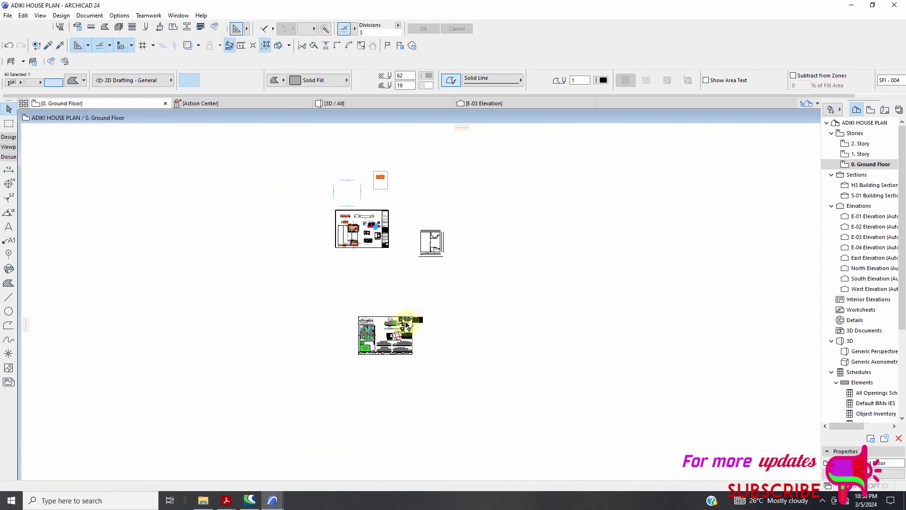
scroll(380, 331, "up", 10)
scroll(247, 263, "up", 6)
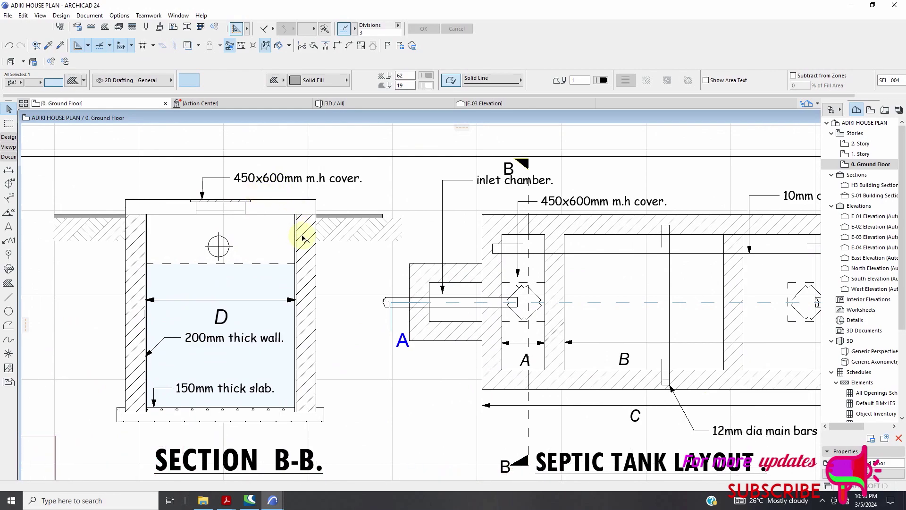
scroll(333, 193, "down", 5)
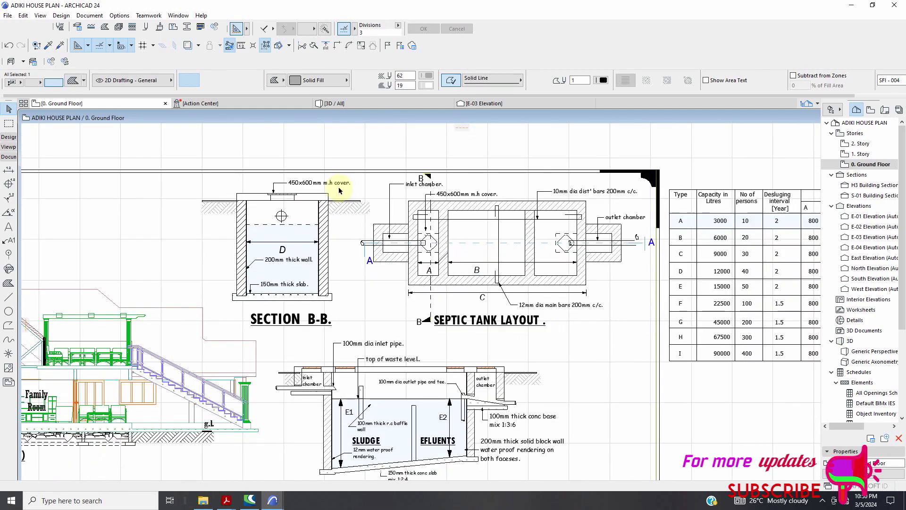
scroll(303, 263, "up", 3)
scroll(400, 275, "down", 3)
scroll(410, 321, "down", 1)
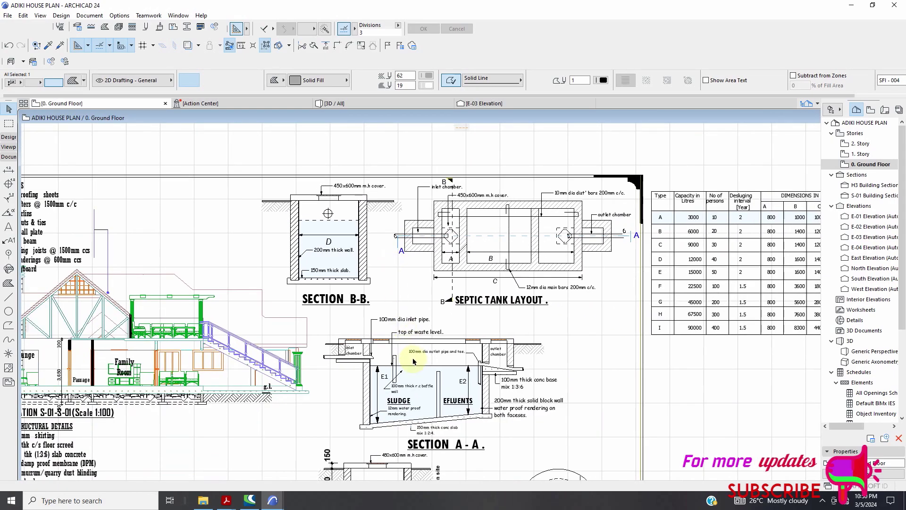
scroll(419, 355, "up", 4)
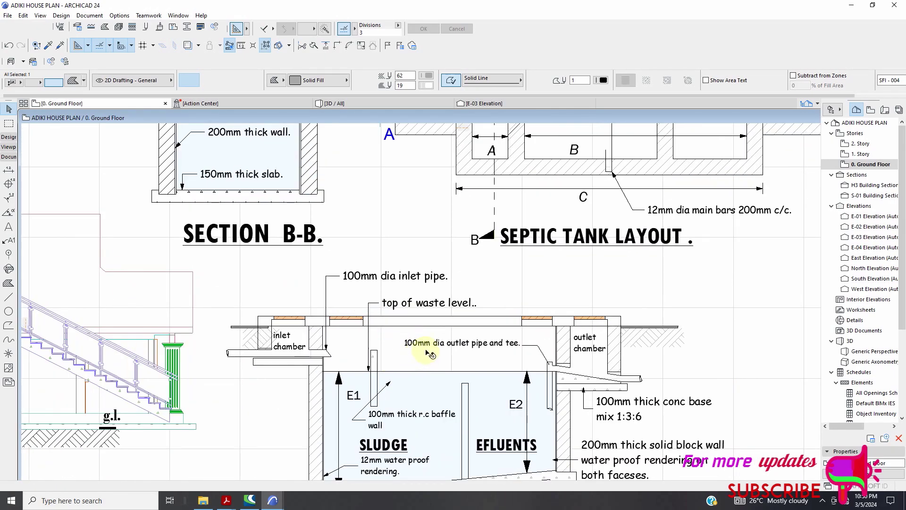
scroll(516, 273, "down", 4)
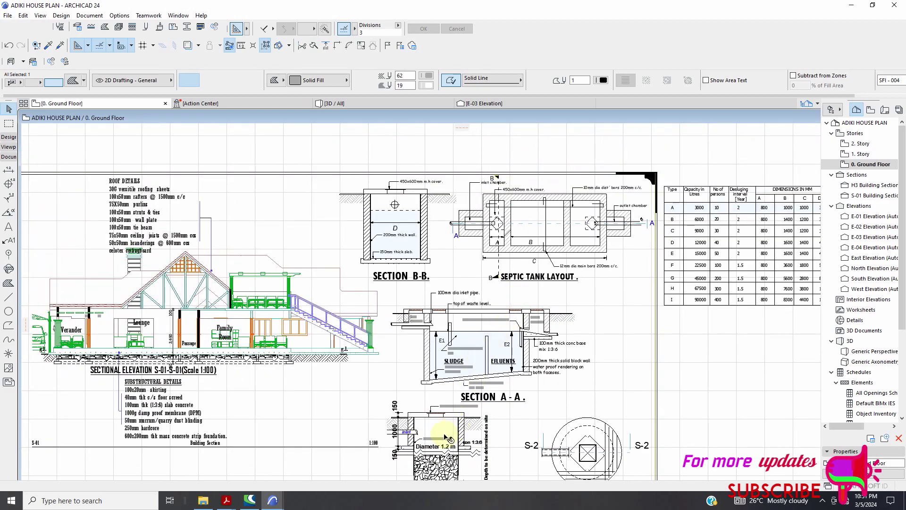
scroll(447, 437, "up", 5)
scroll(458, 318, "down", 3)
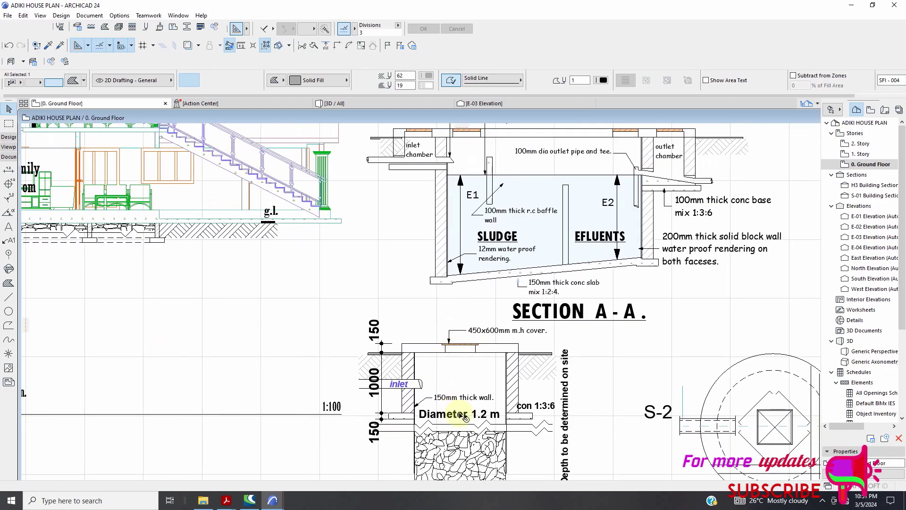
scroll(463, 414, "up", 2)
scroll(469, 388, "up", 2)
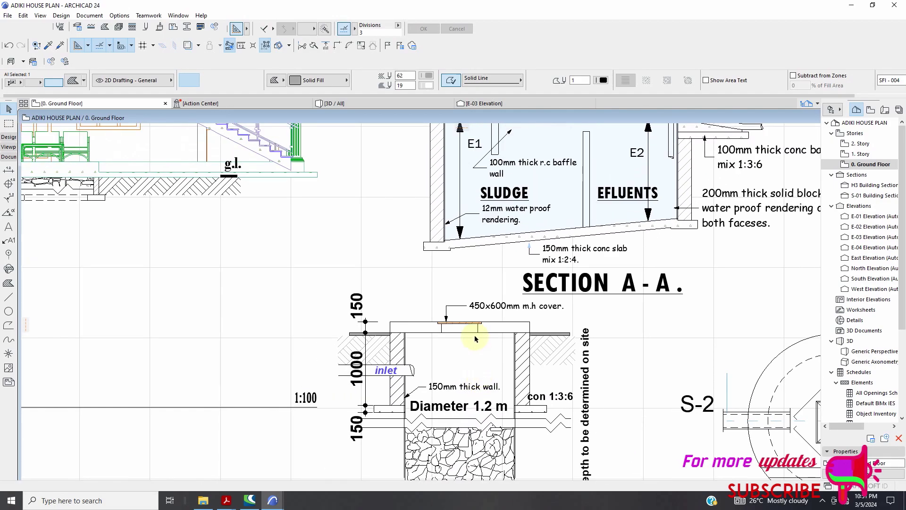
scroll(474, 336, "down", 2)
scroll(518, 339, "down", 1)
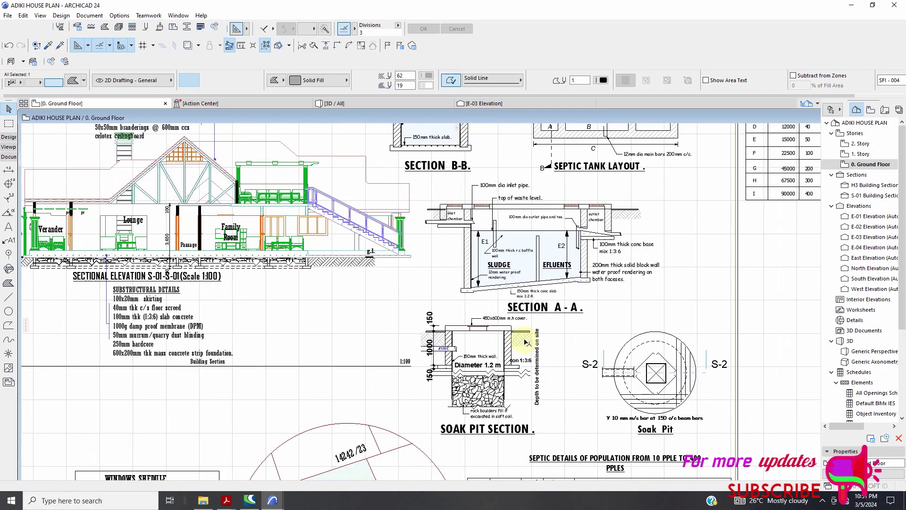
scroll(491, 253, "down", 1)
scroll(481, 283, "up", 8)
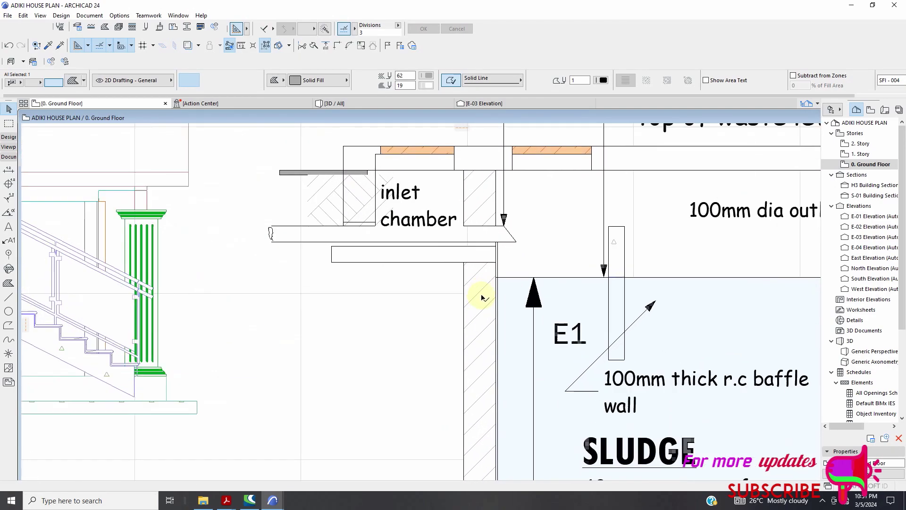
scroll(488, 290, "down", 3)
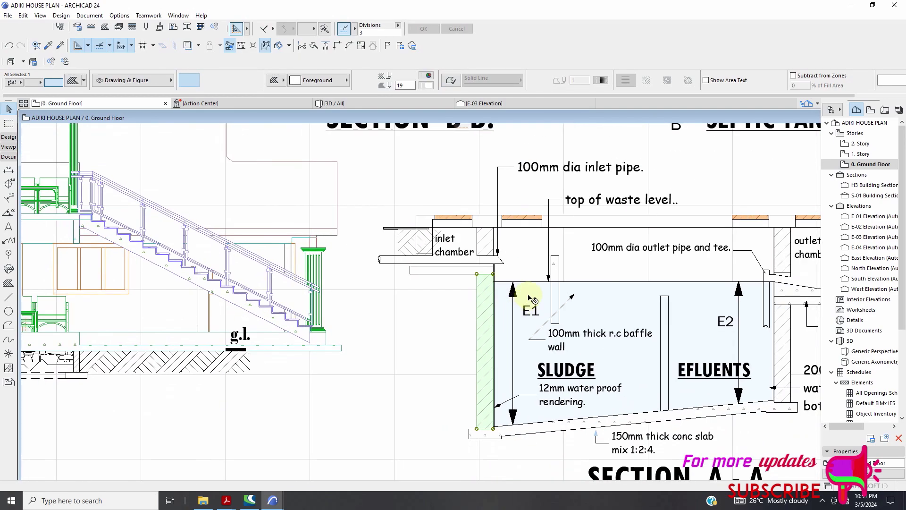
left_click(538, 309)
left_click(490, 249)
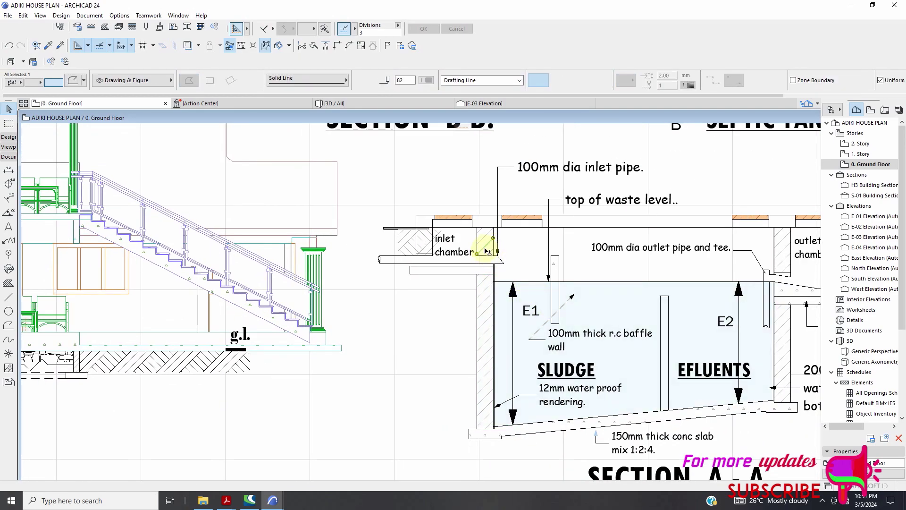
scroll(618, 319, "up", 2)
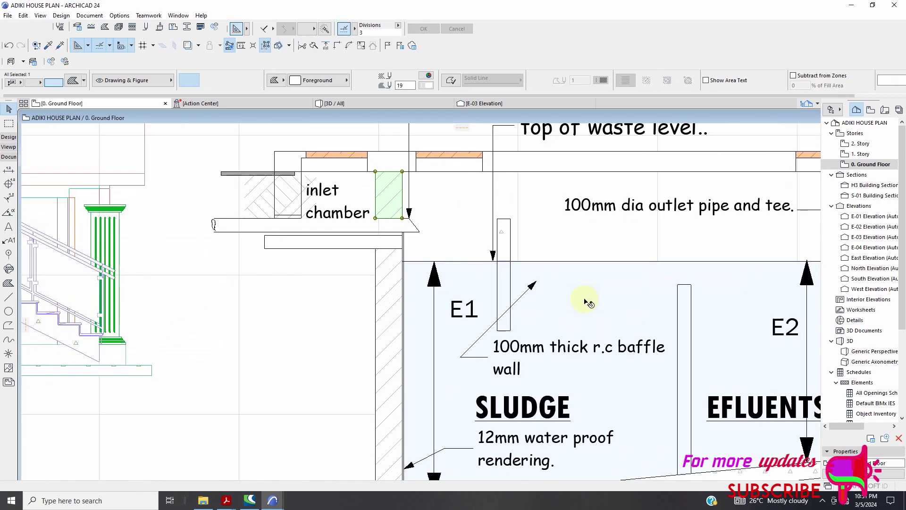
scroll(587, 300, "down", 4)
left_click(566, 295)
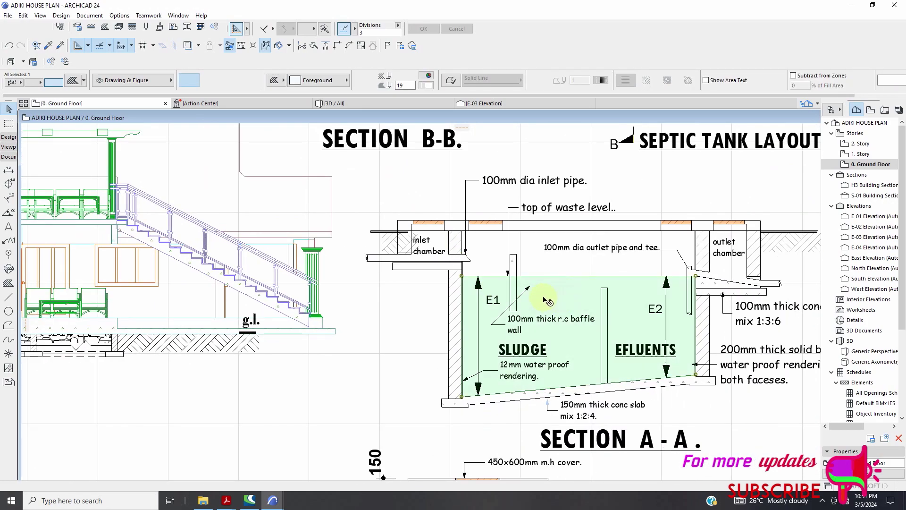
left_click(461, 308)
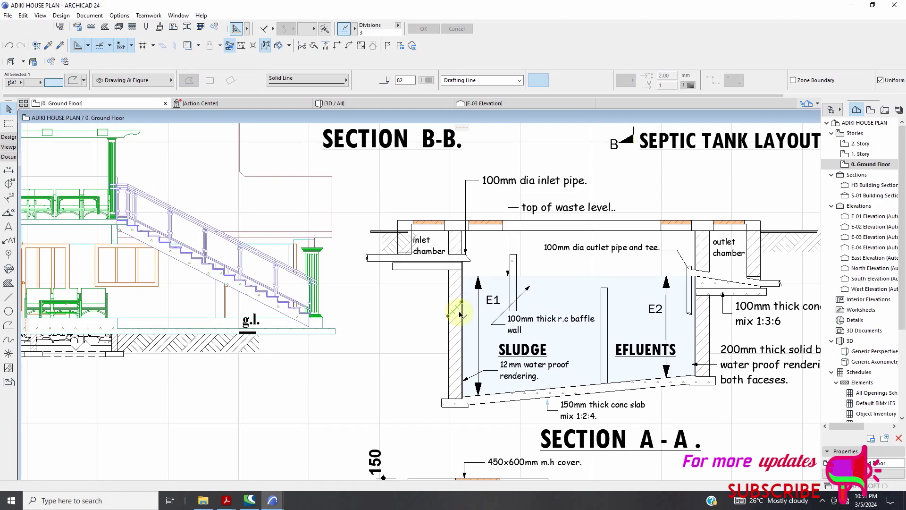
left_click(460, 333)
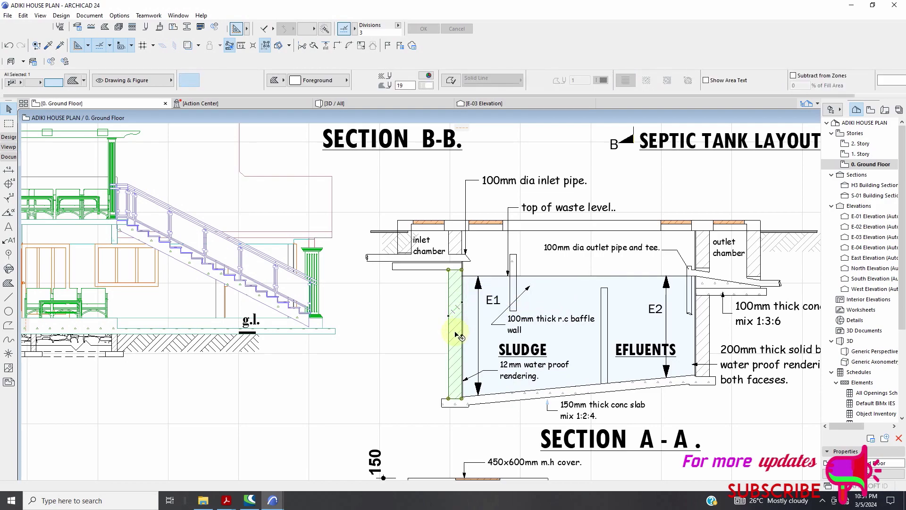
scroll(513, 286, "down", 3)
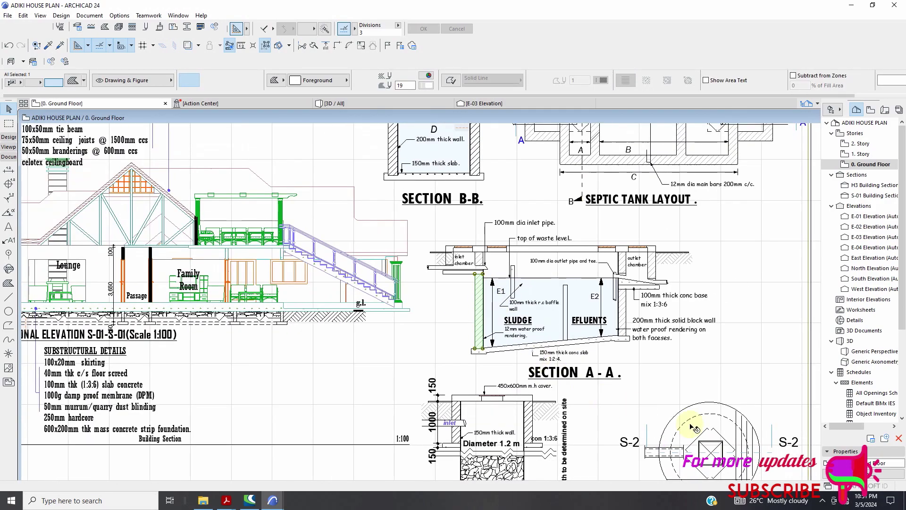
middle_click_drag(395, 314, 472, 296)
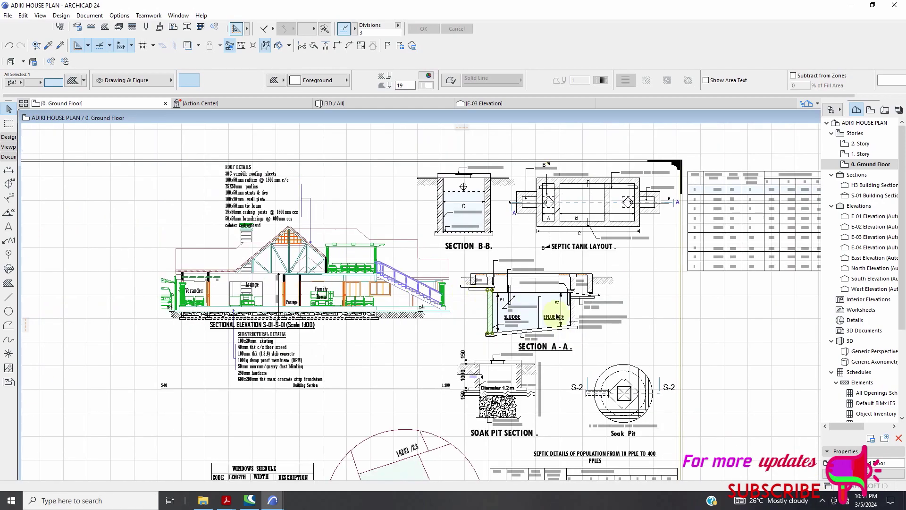
scroll(717, 247, "up", 3)
scroll(459, 253, "down", 2)
scroll(560, 248, "up", 2)
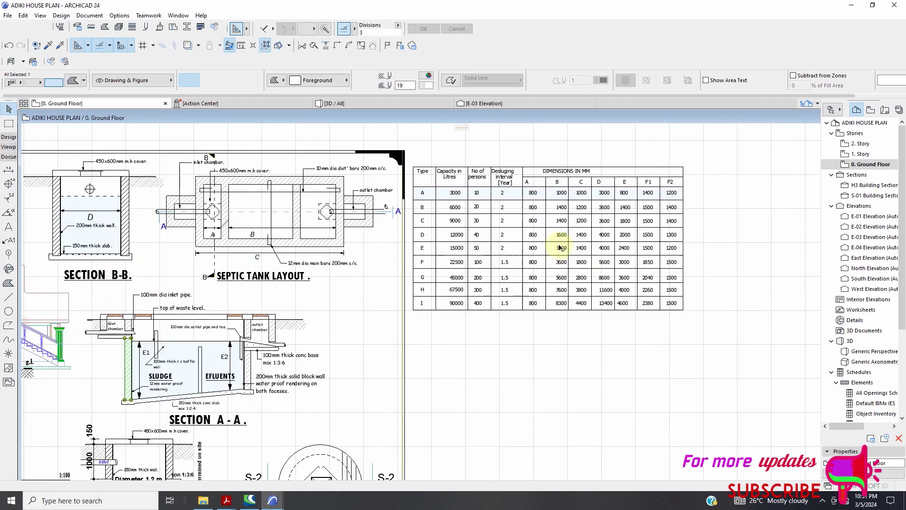
scroll(561, 247, "up", 2)
scroll(618, 277, "down", 2)
scroll(569, 198, "up", 2)
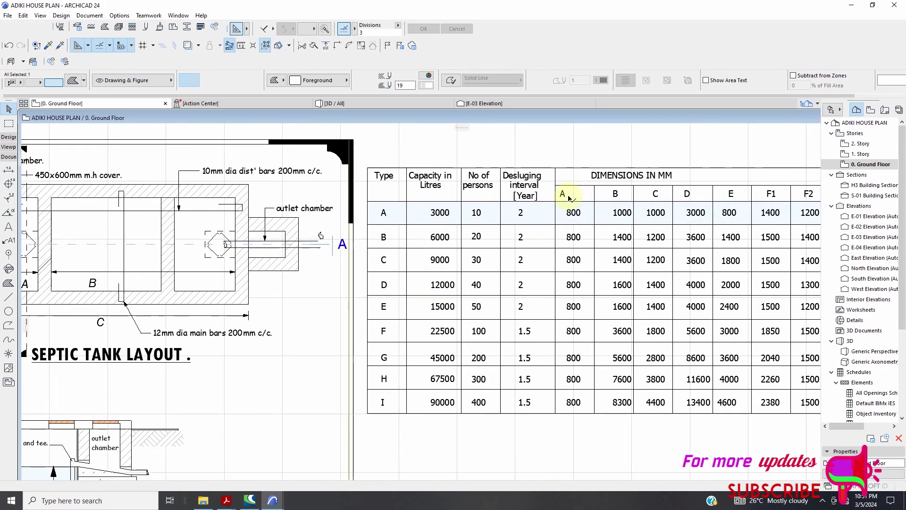
scroll(569, 198, "down", 1)
scroll(303, 202, "down", 2)
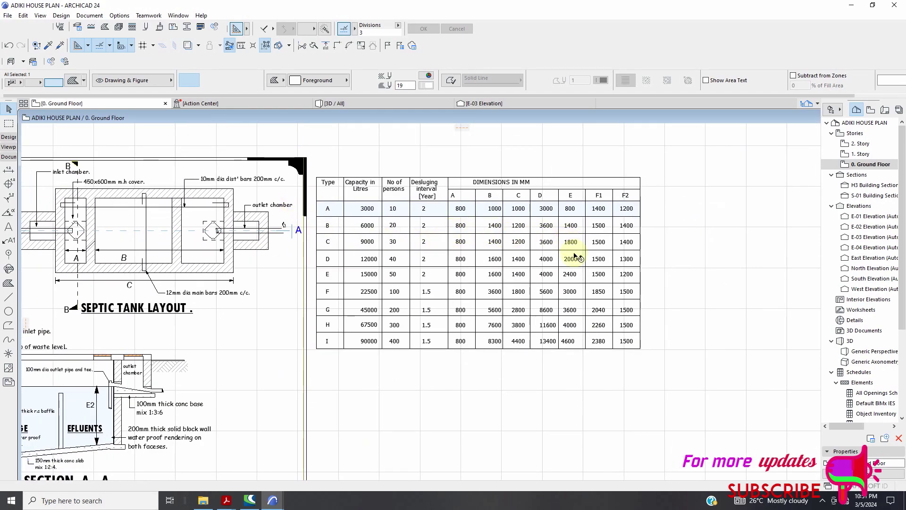
scroll(173, 236, "up", 2)
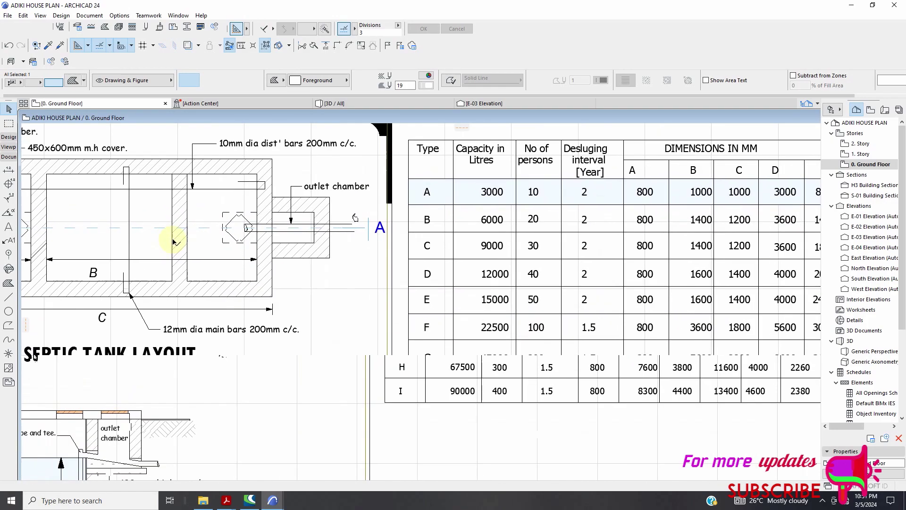
scroll(302, 218, "down", 2)
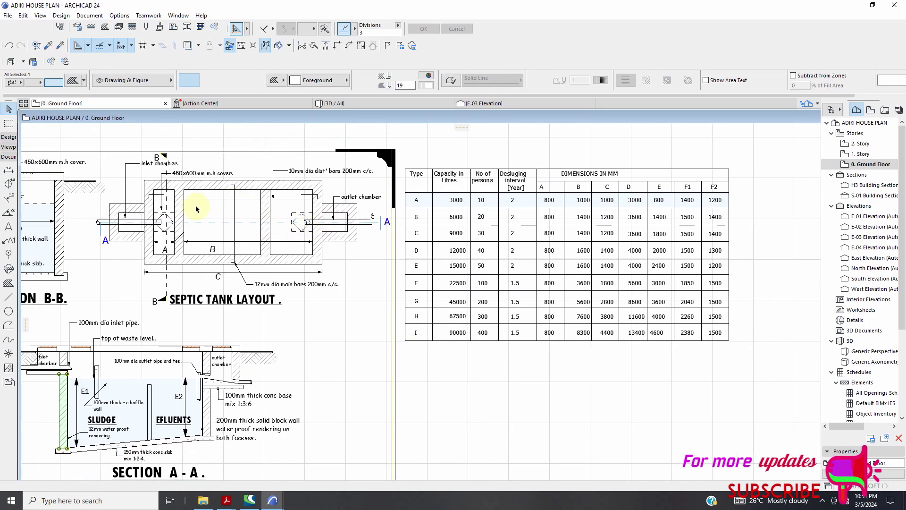
scroll(149, 190, "up", 3)
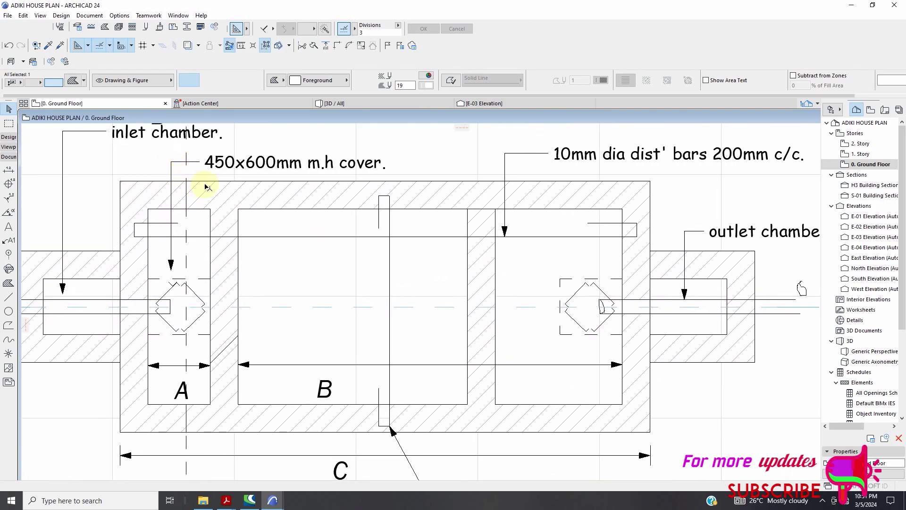
scroll(254, 192, "down", 2)
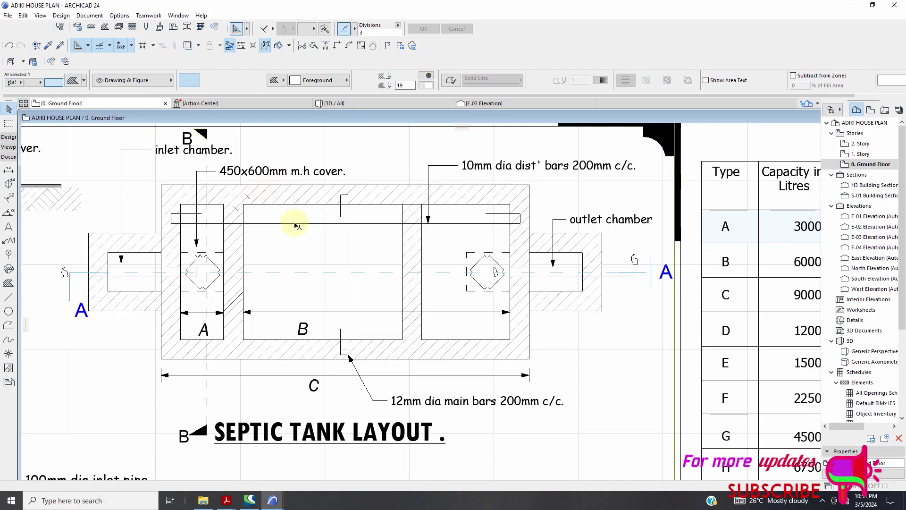
key("Escape")
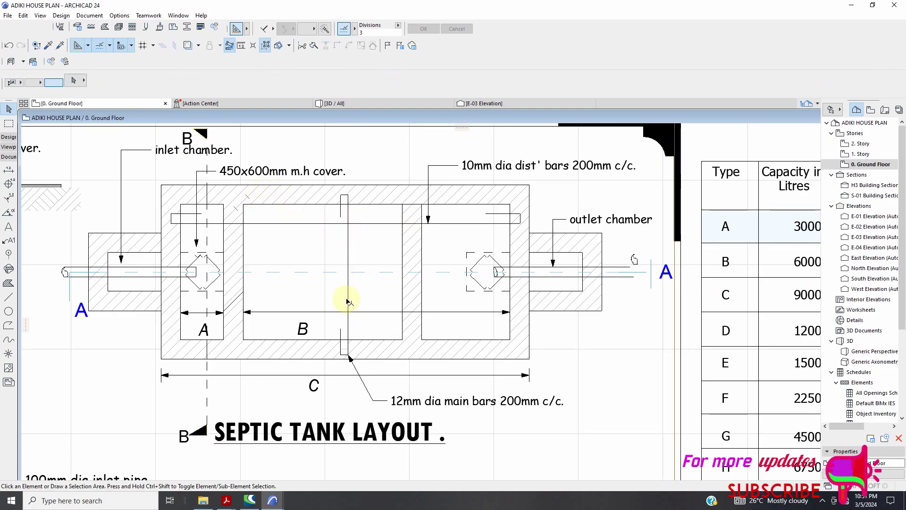
left_click(348, 301)
left_click(342, 212)
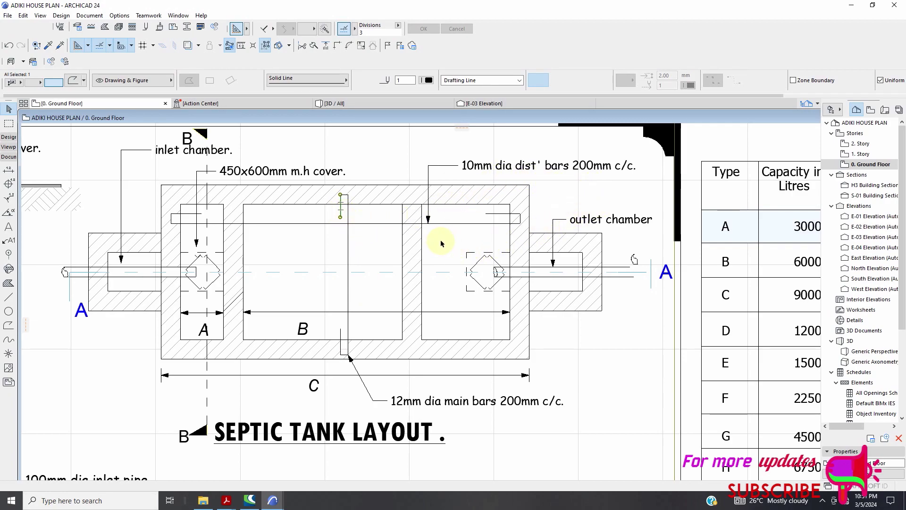
scroll(438, 262, "down", 2)
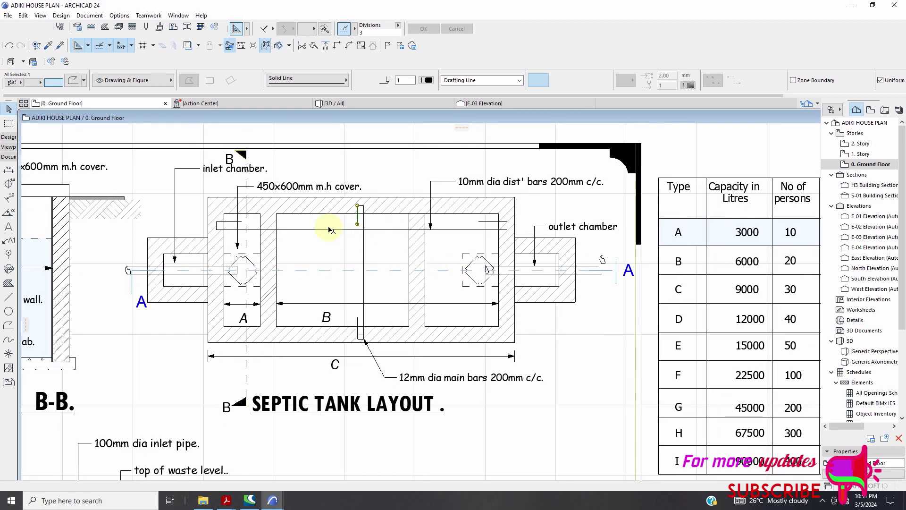
scroll(325, 201, "down", 1)
scroll(327, 219, "down", 1)
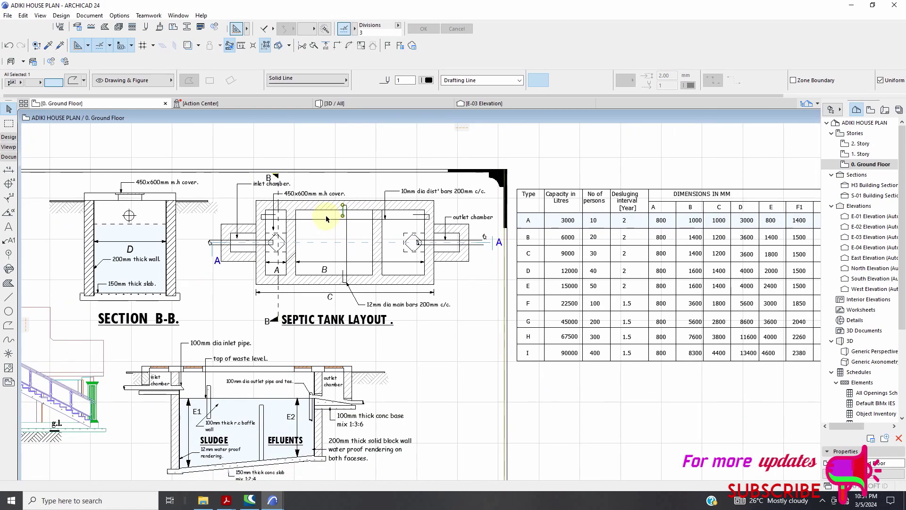
scroll(146, 218, "up", 2)
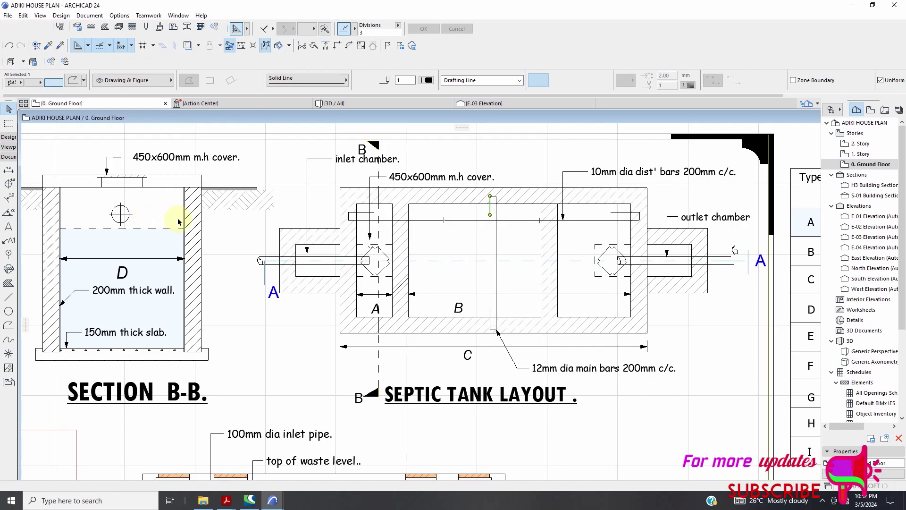
scroll(182, 213, "down", 1)
scroll(370, 193, "down", 1)
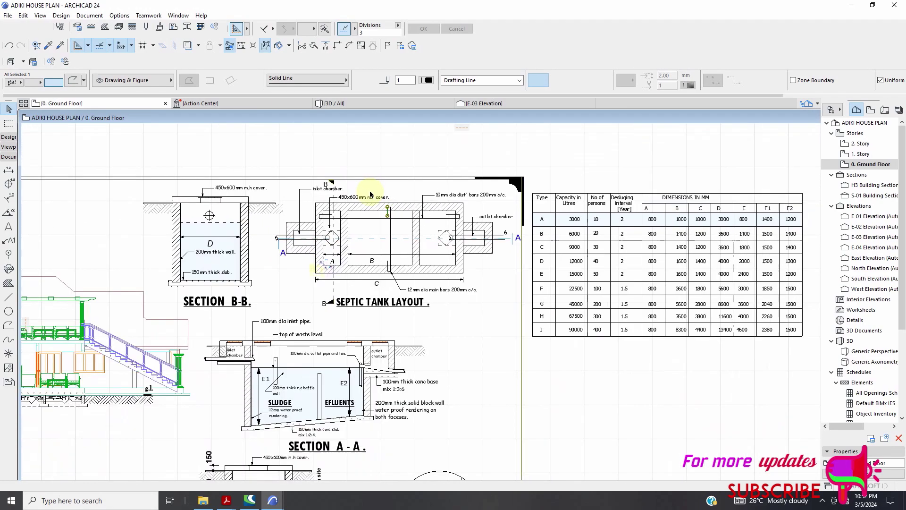